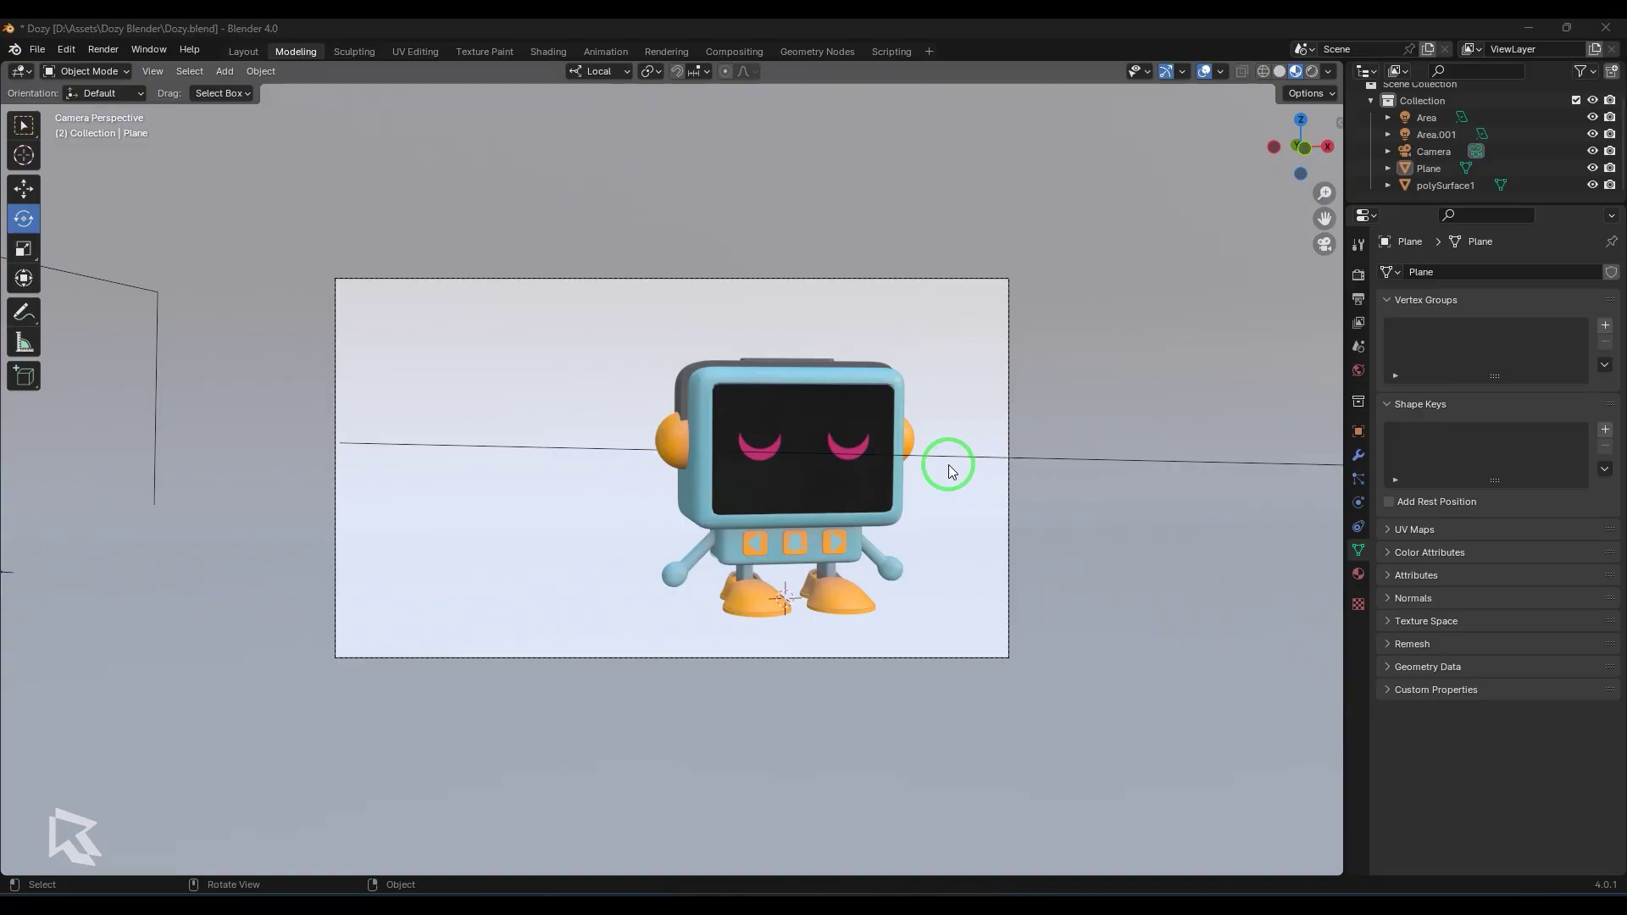
Delete the backdrop plane and both area lights
click(943, 464)
key(KP_0)
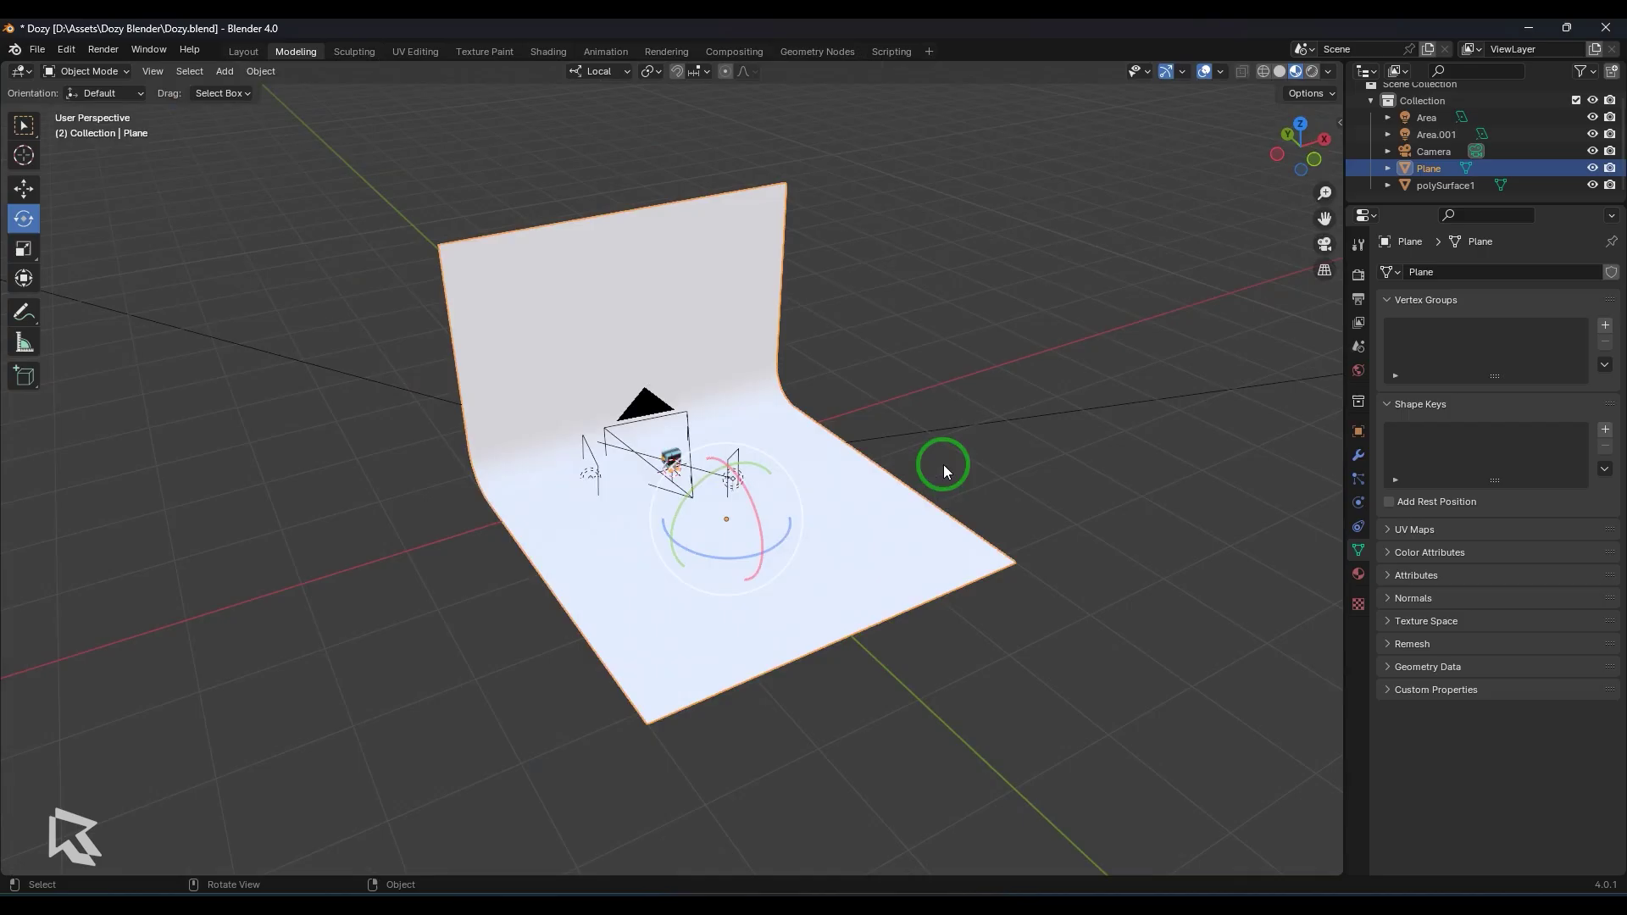
key(Delete)
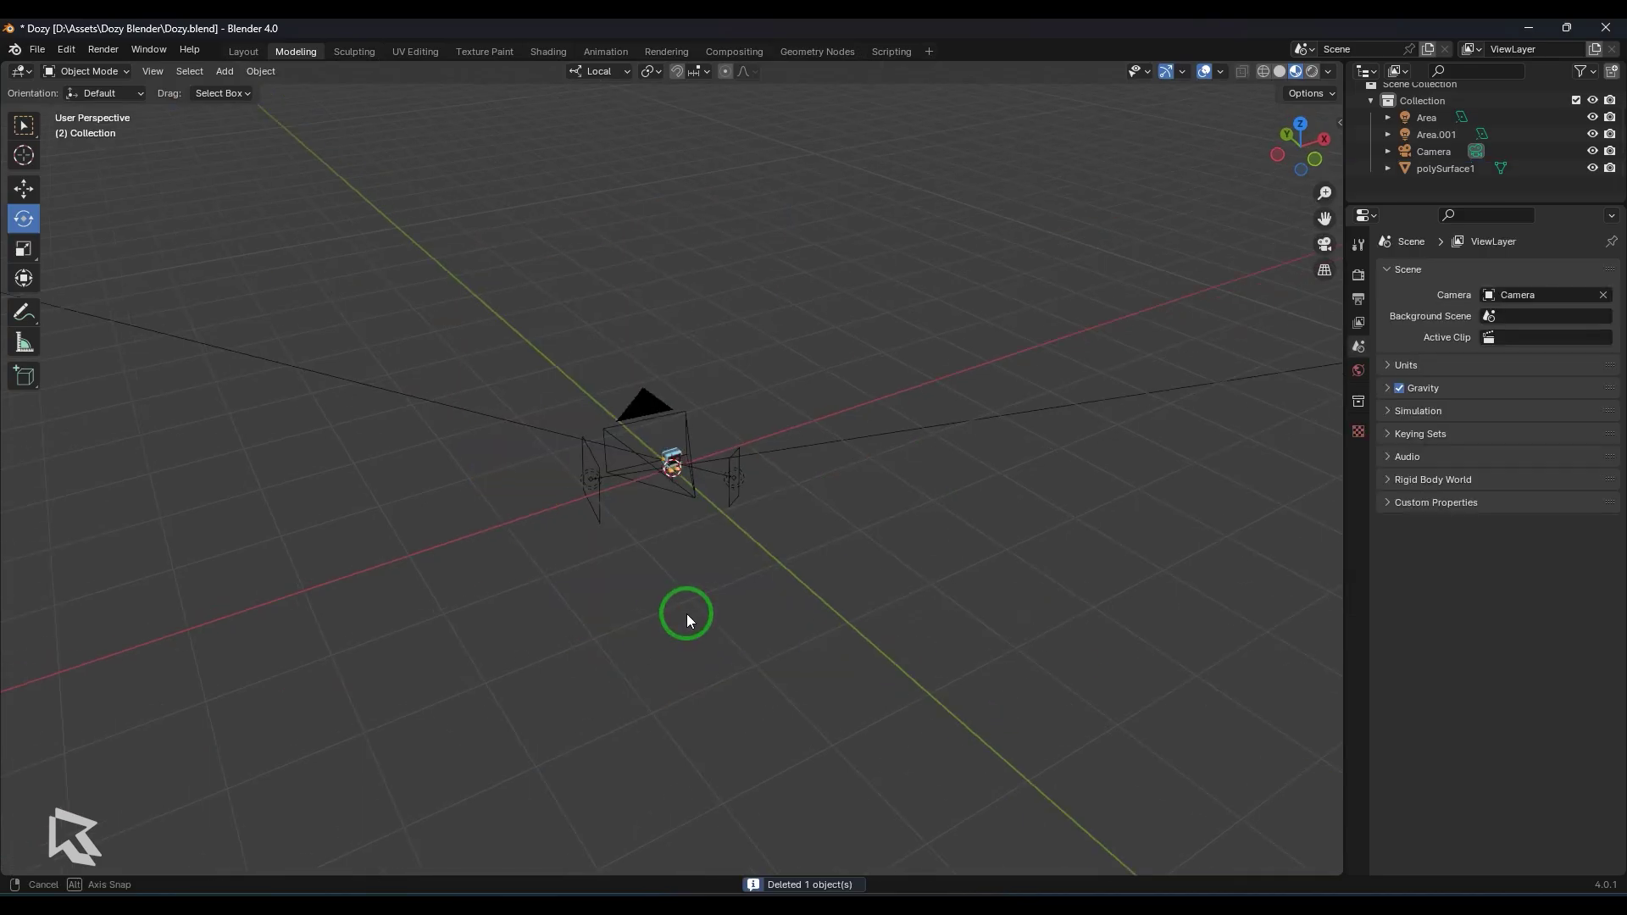
scroll(686, 613, up, 5)
click(1432, 133)
key(Delete)
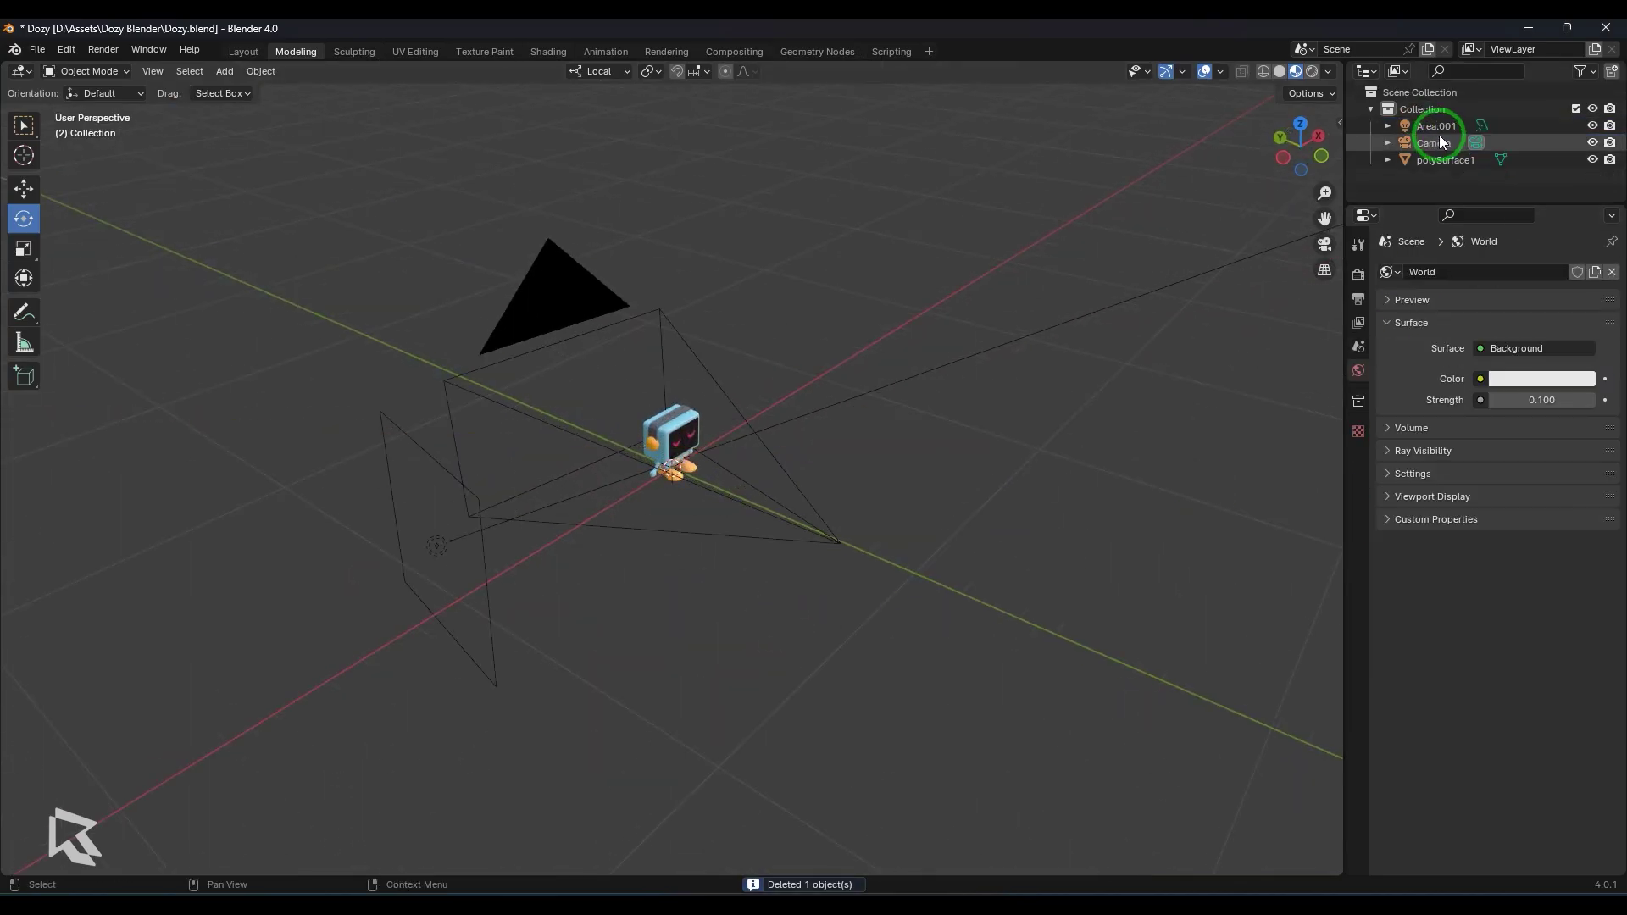
click(1436, 119)
key(Delete)
Select the camera and look through it at the robot
mouse_move(954, 607)
middle_down()
mouse_move(1004, 600)
mouse_move(932, 585)
middle_up()
click(672, 440)
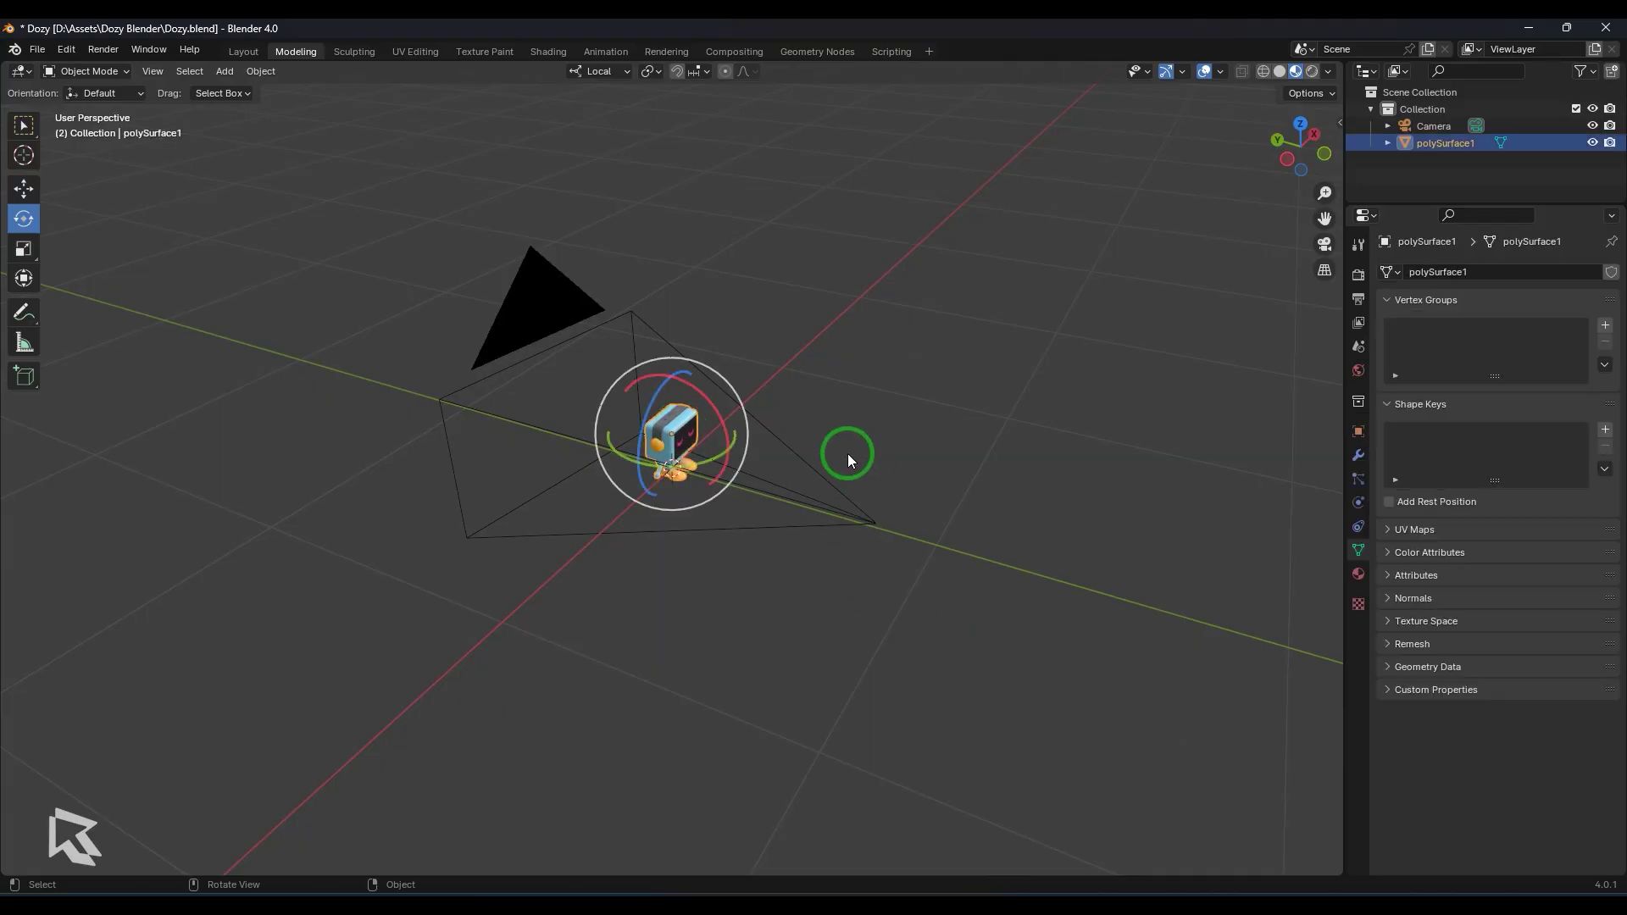
click(873, 520)
key(KP_0)
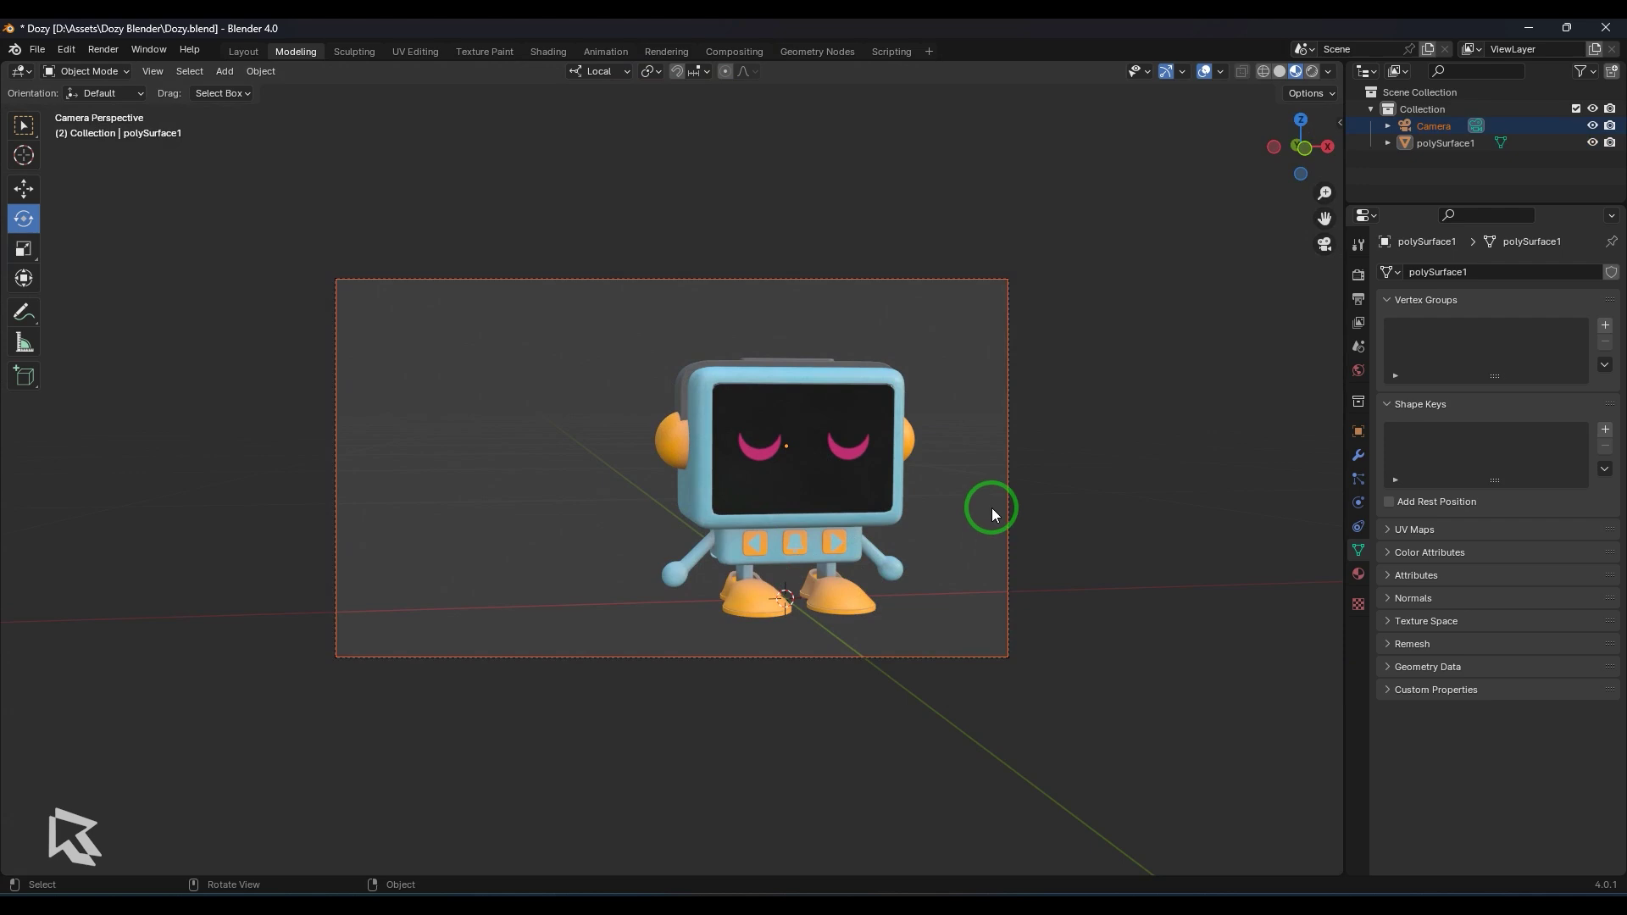
scroll(854, 441, up, 3)
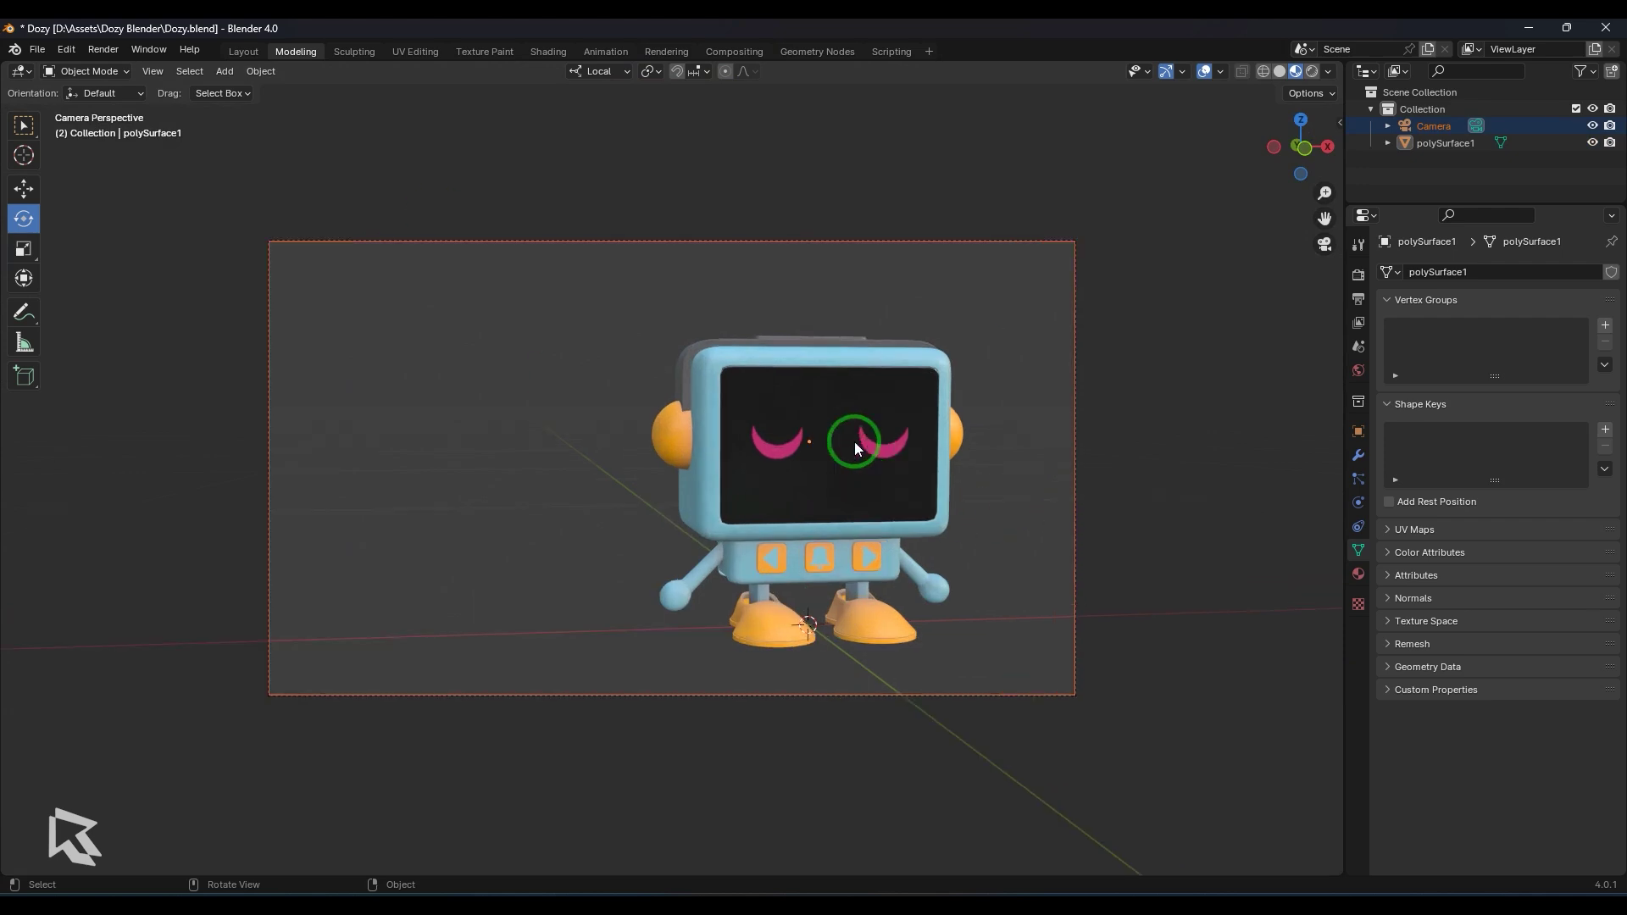
scroll(854, 440, up, 2)
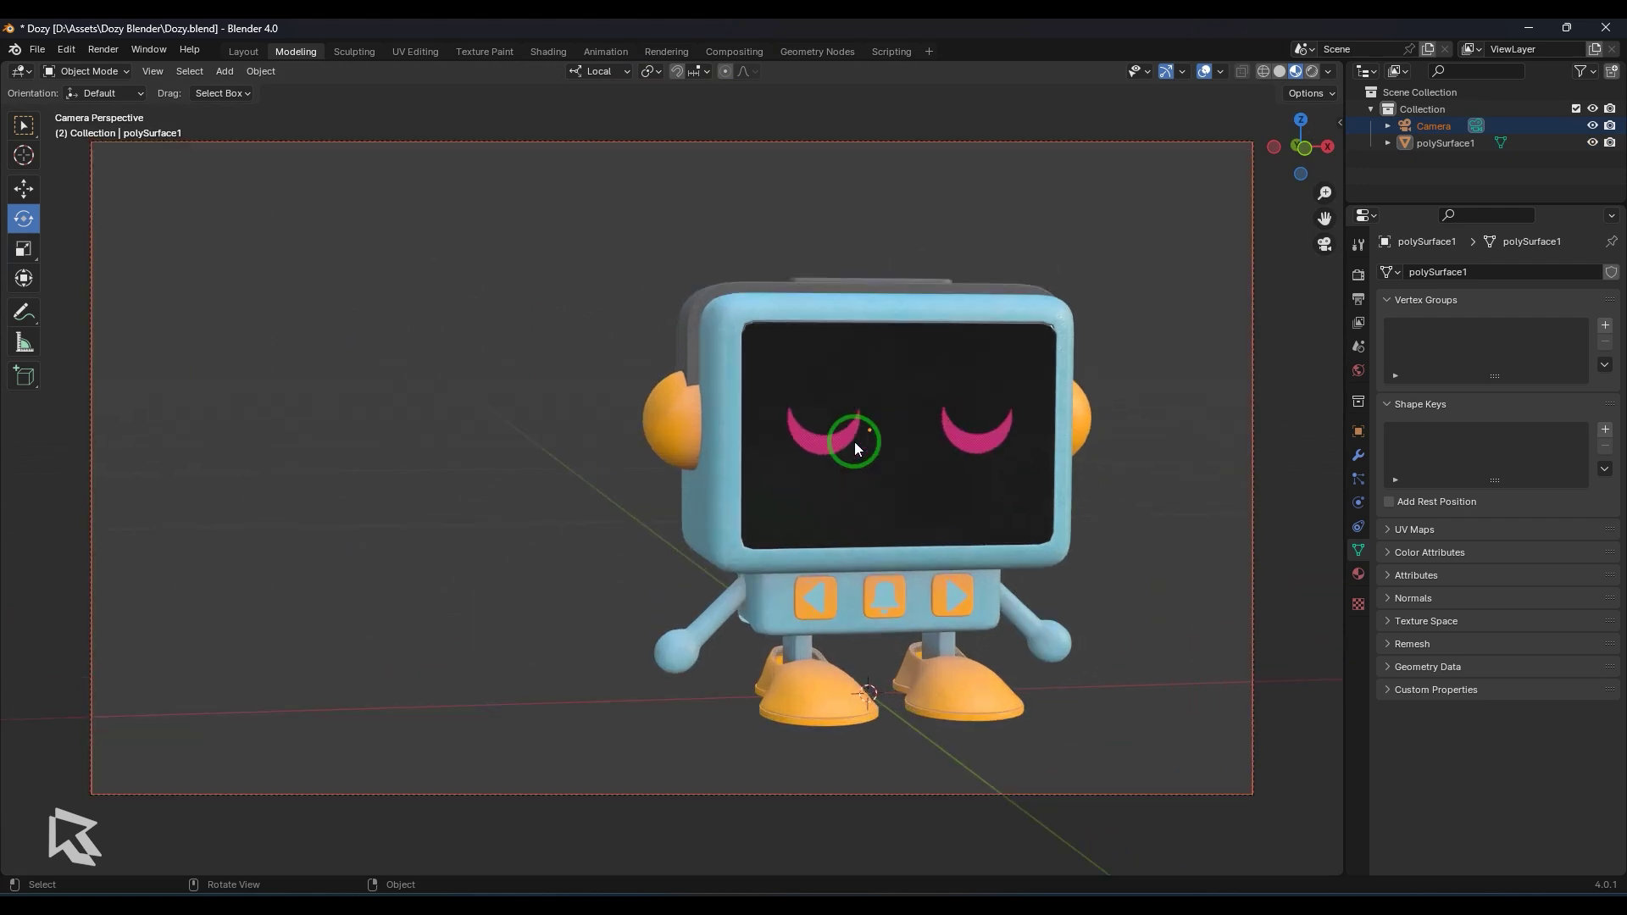
Enable Camera to View in the sidebar's View tab and pan and zoom to reframe the robot
key(n)
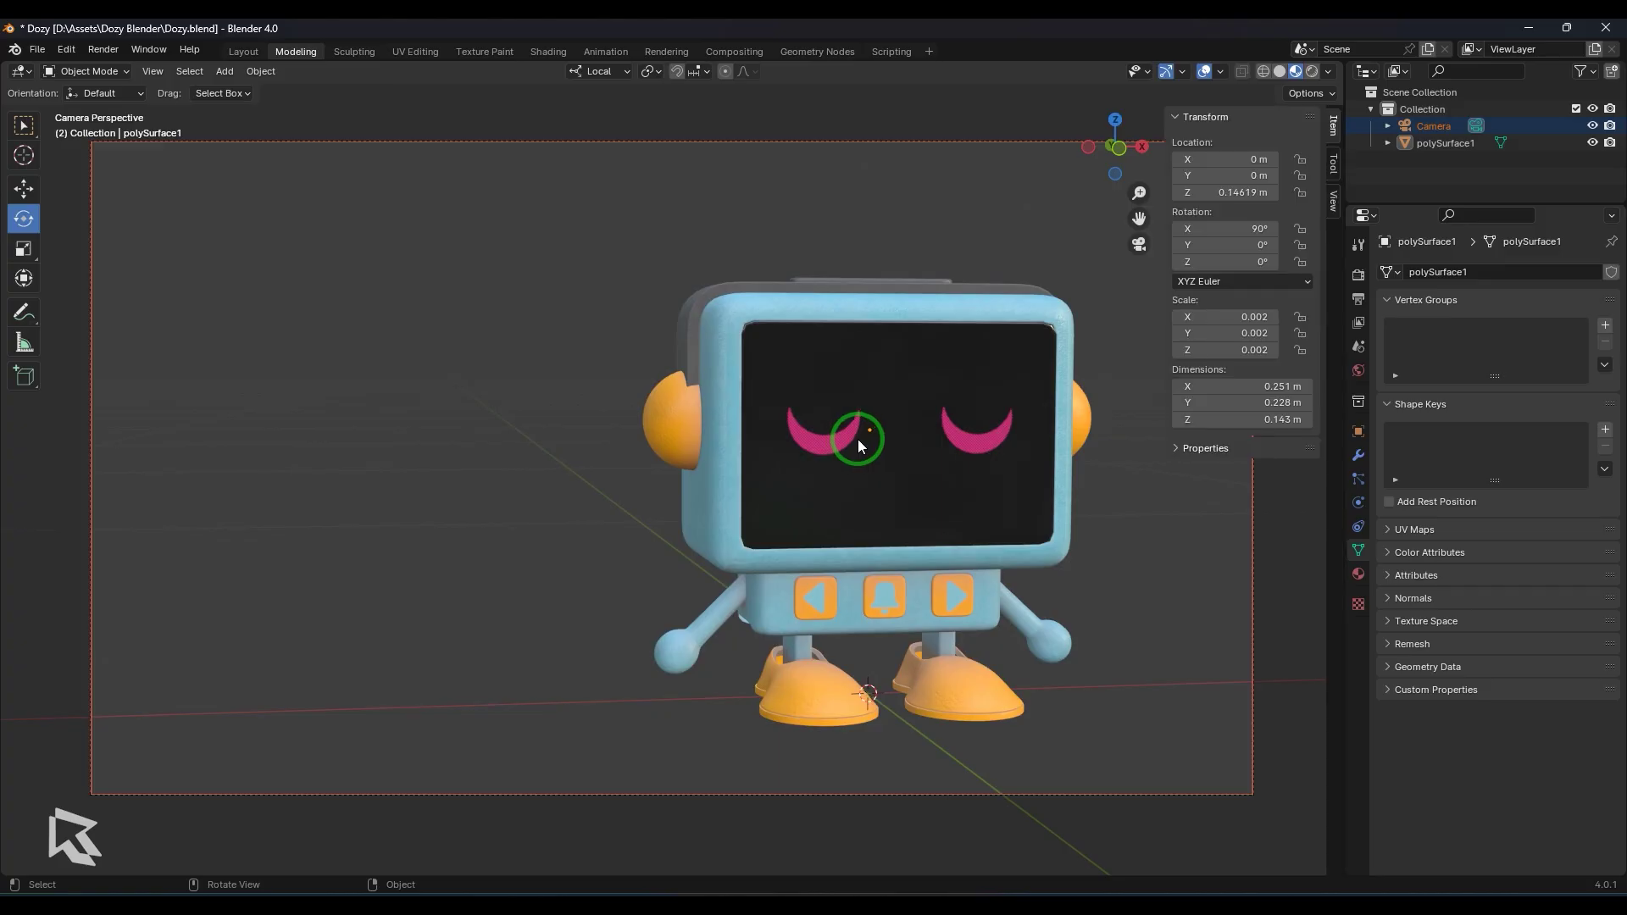
click(1334, 201)
click(1281, 335)
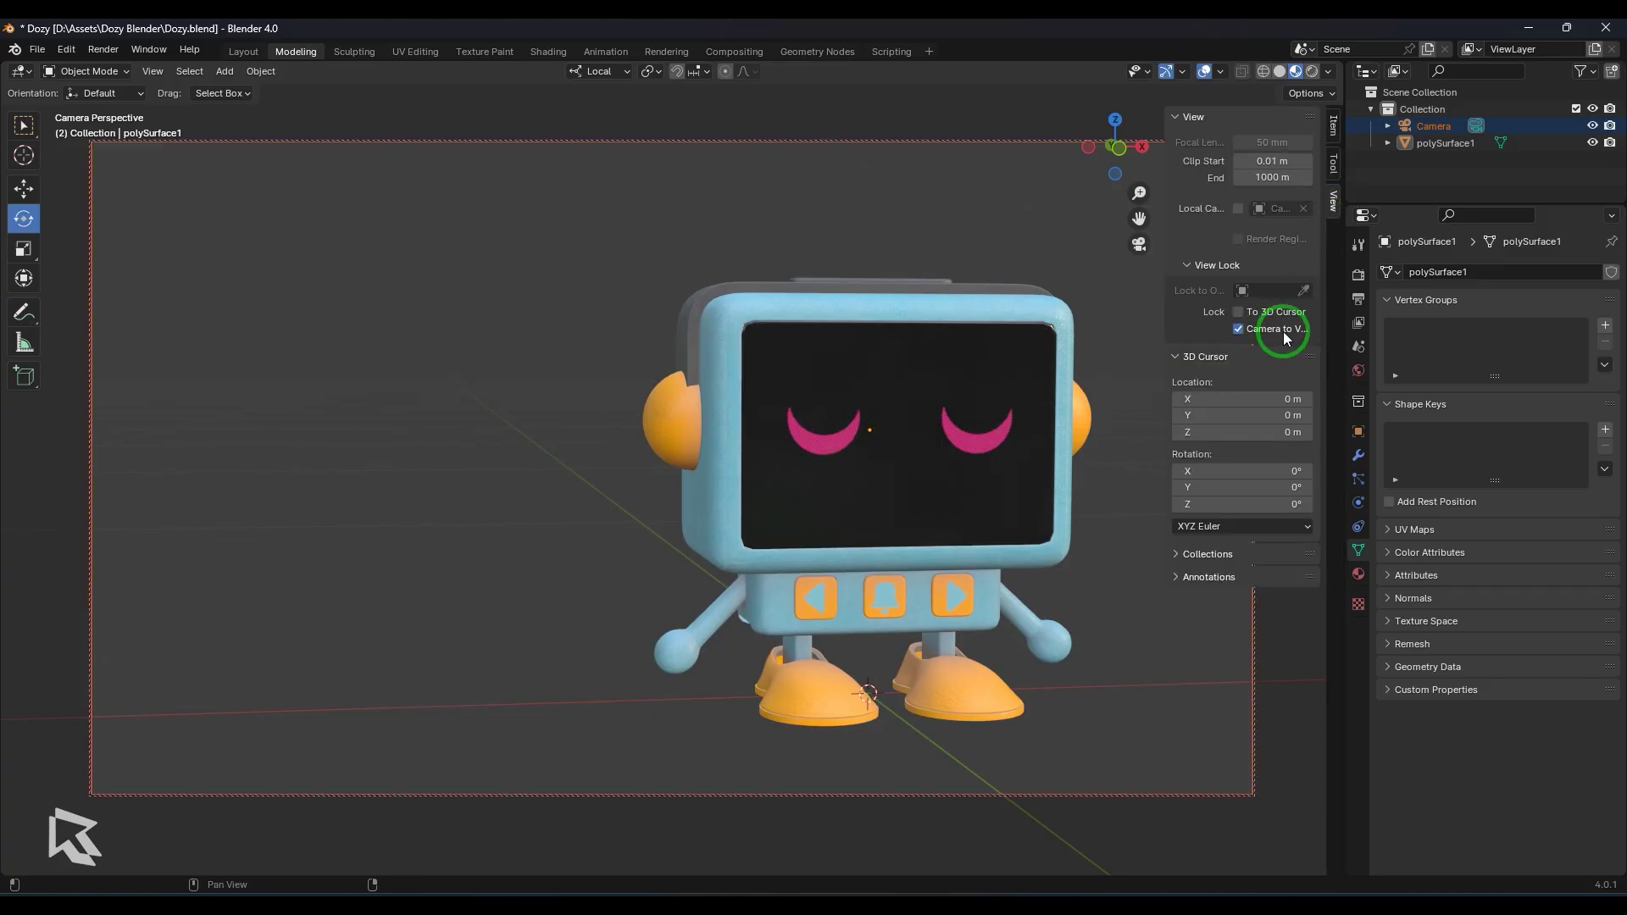
scroll(754, 464, down, 3)
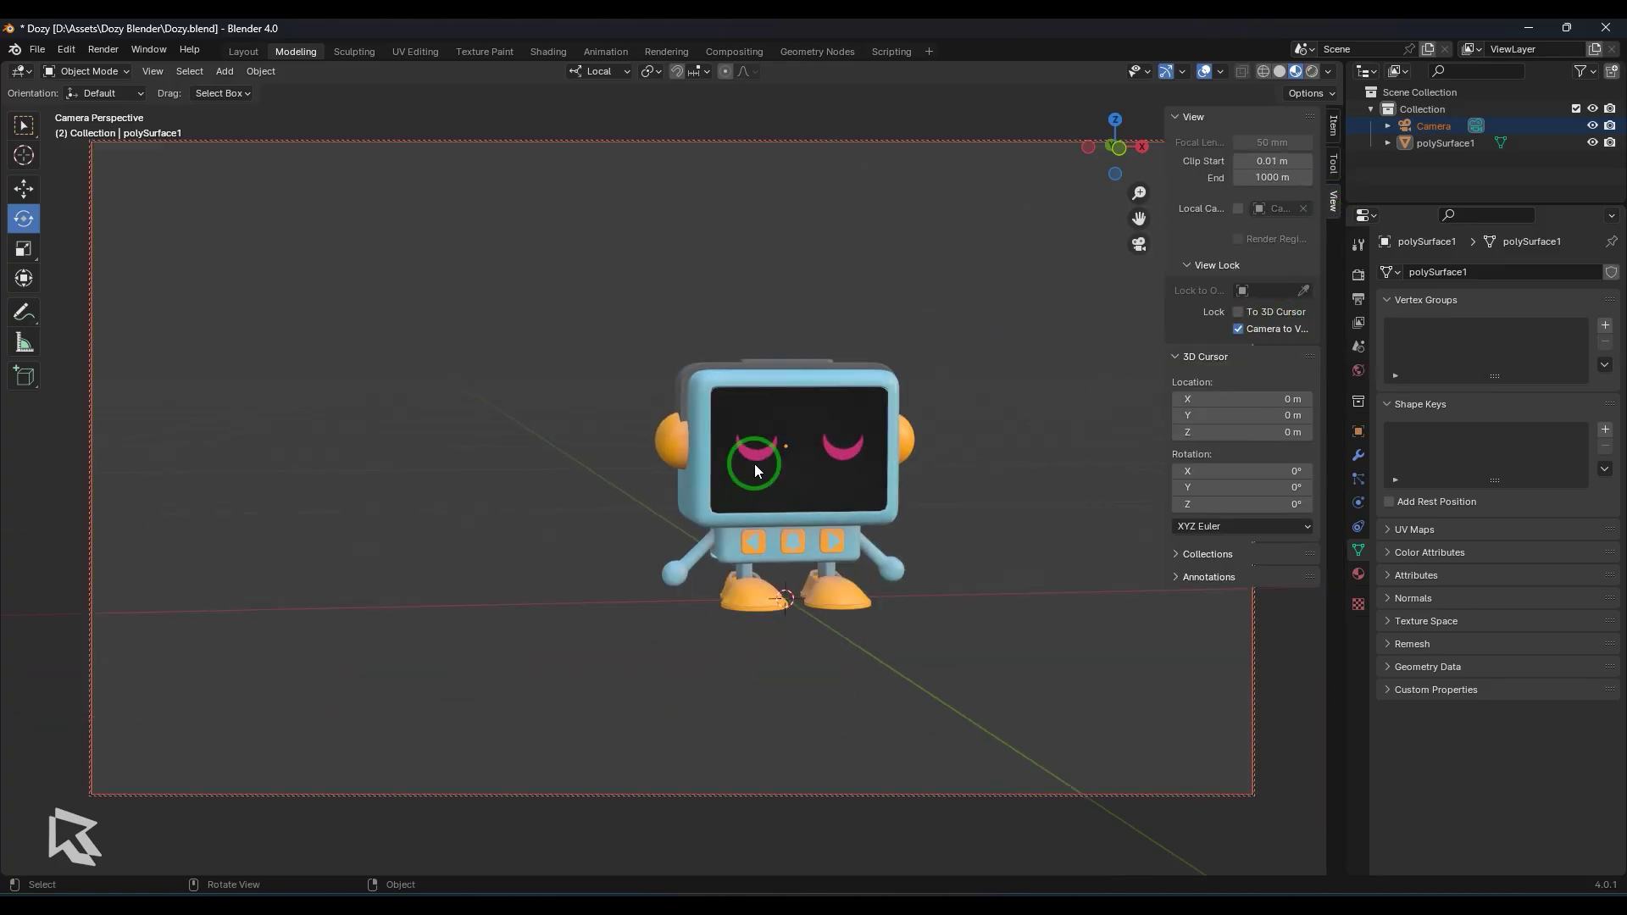
shift+middle_drag(943, 520, 861, 561)
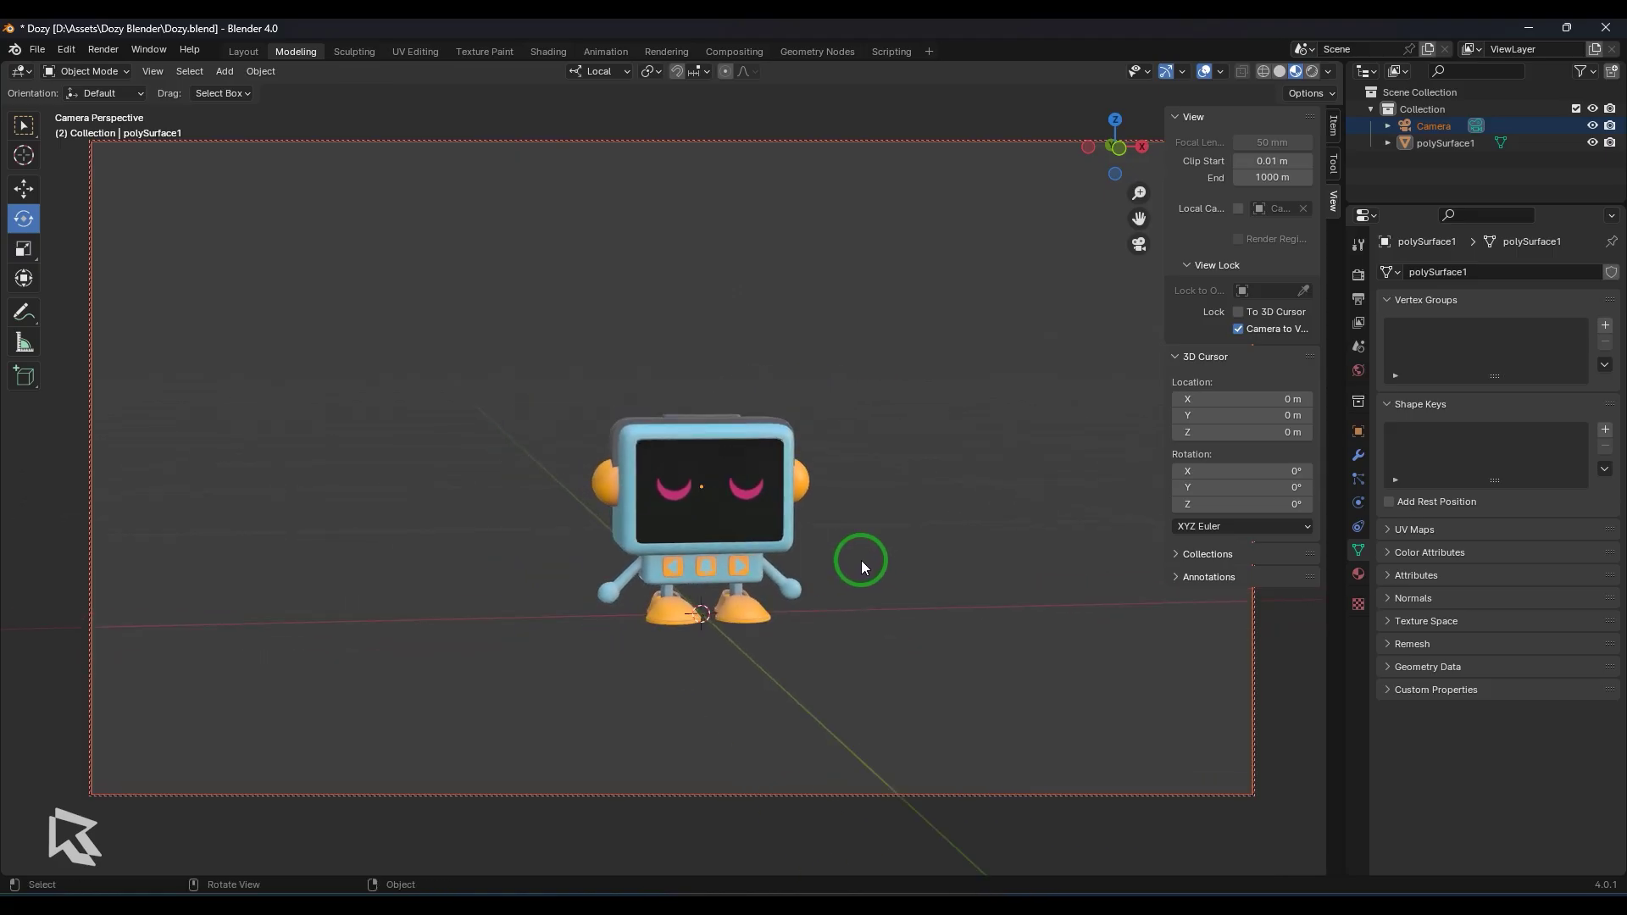
scroll(861, 559, up, 2)
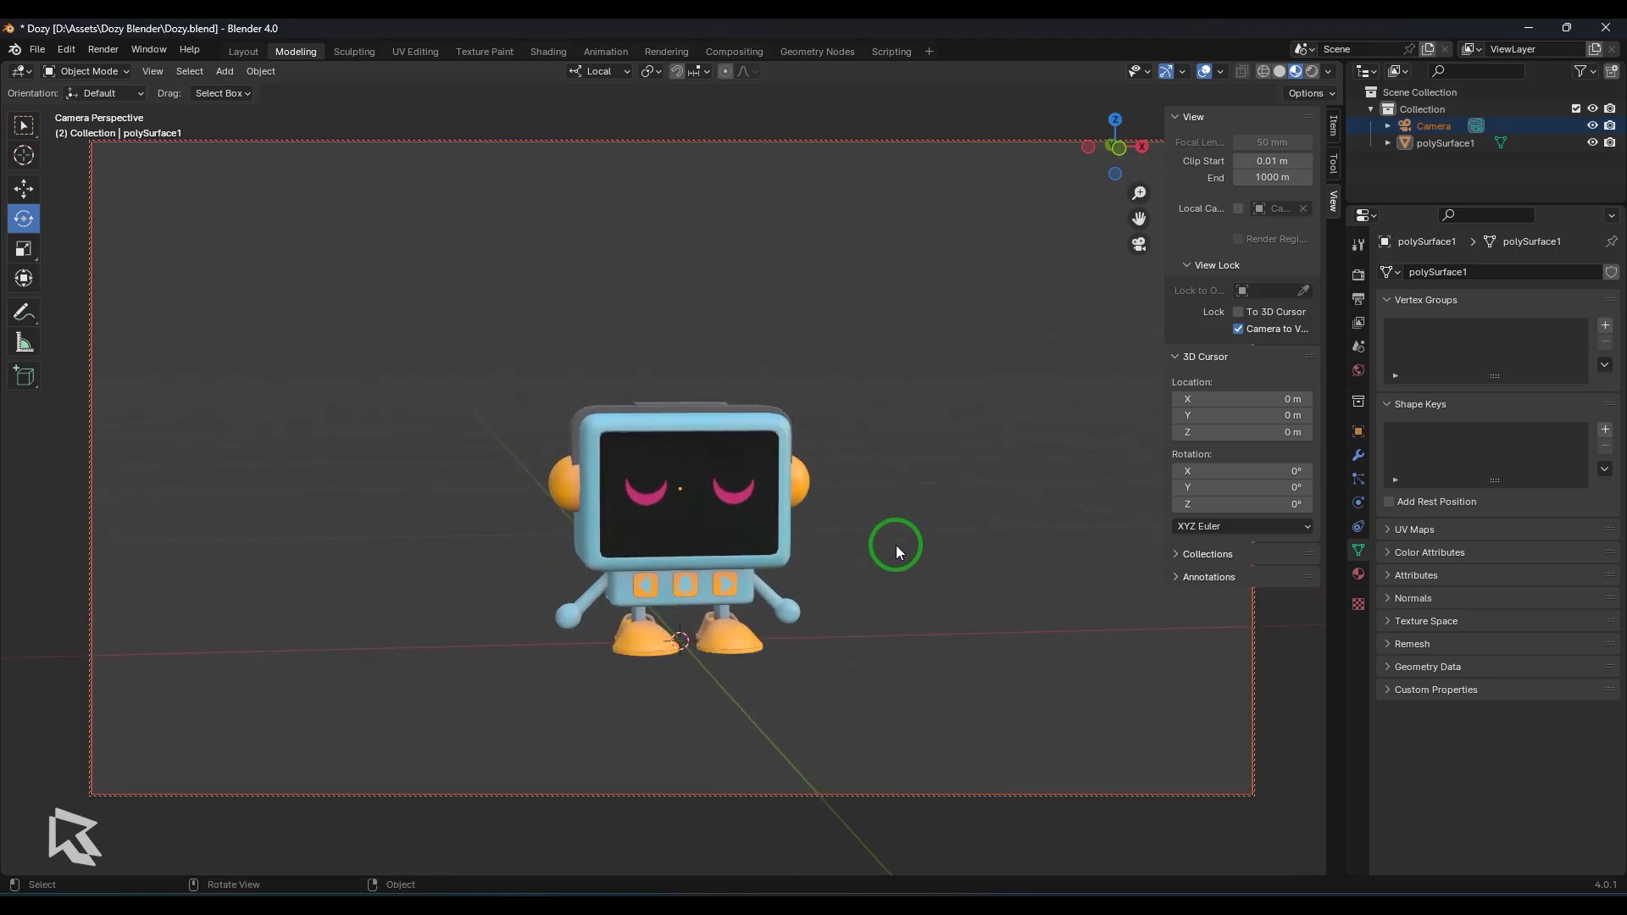
Add a spot light and raise it straight up high above the robot
key(alt+a)
key(shift+a)
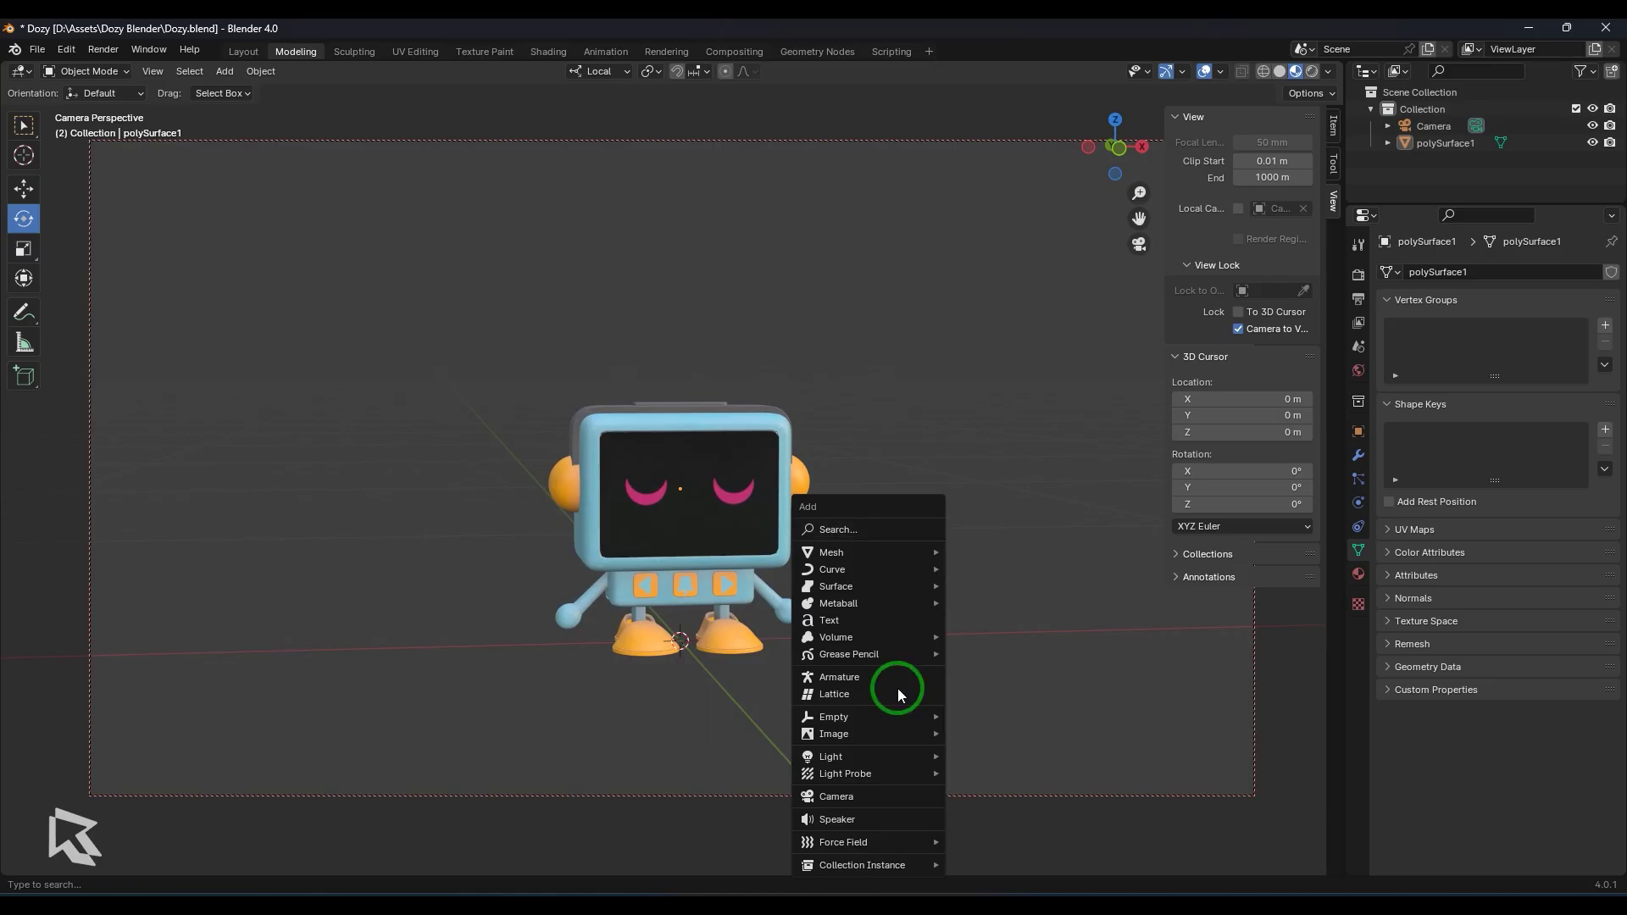
mouse_move(900, 754)
click(1015, 791)
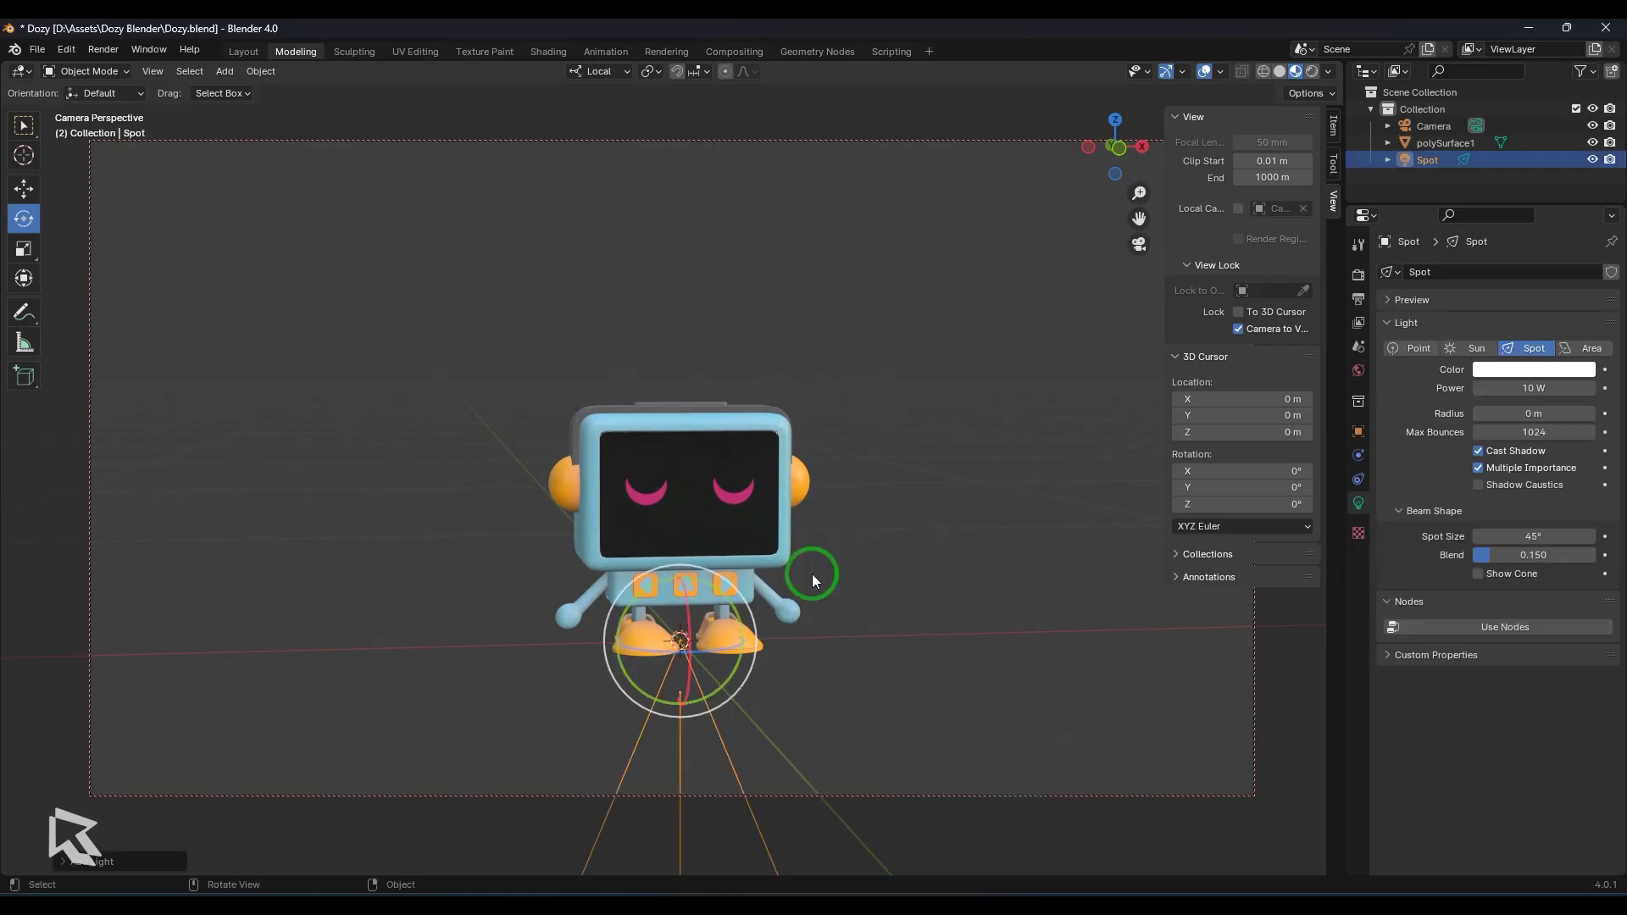
click(23, 188)
drag(680, 555, 684, 747)
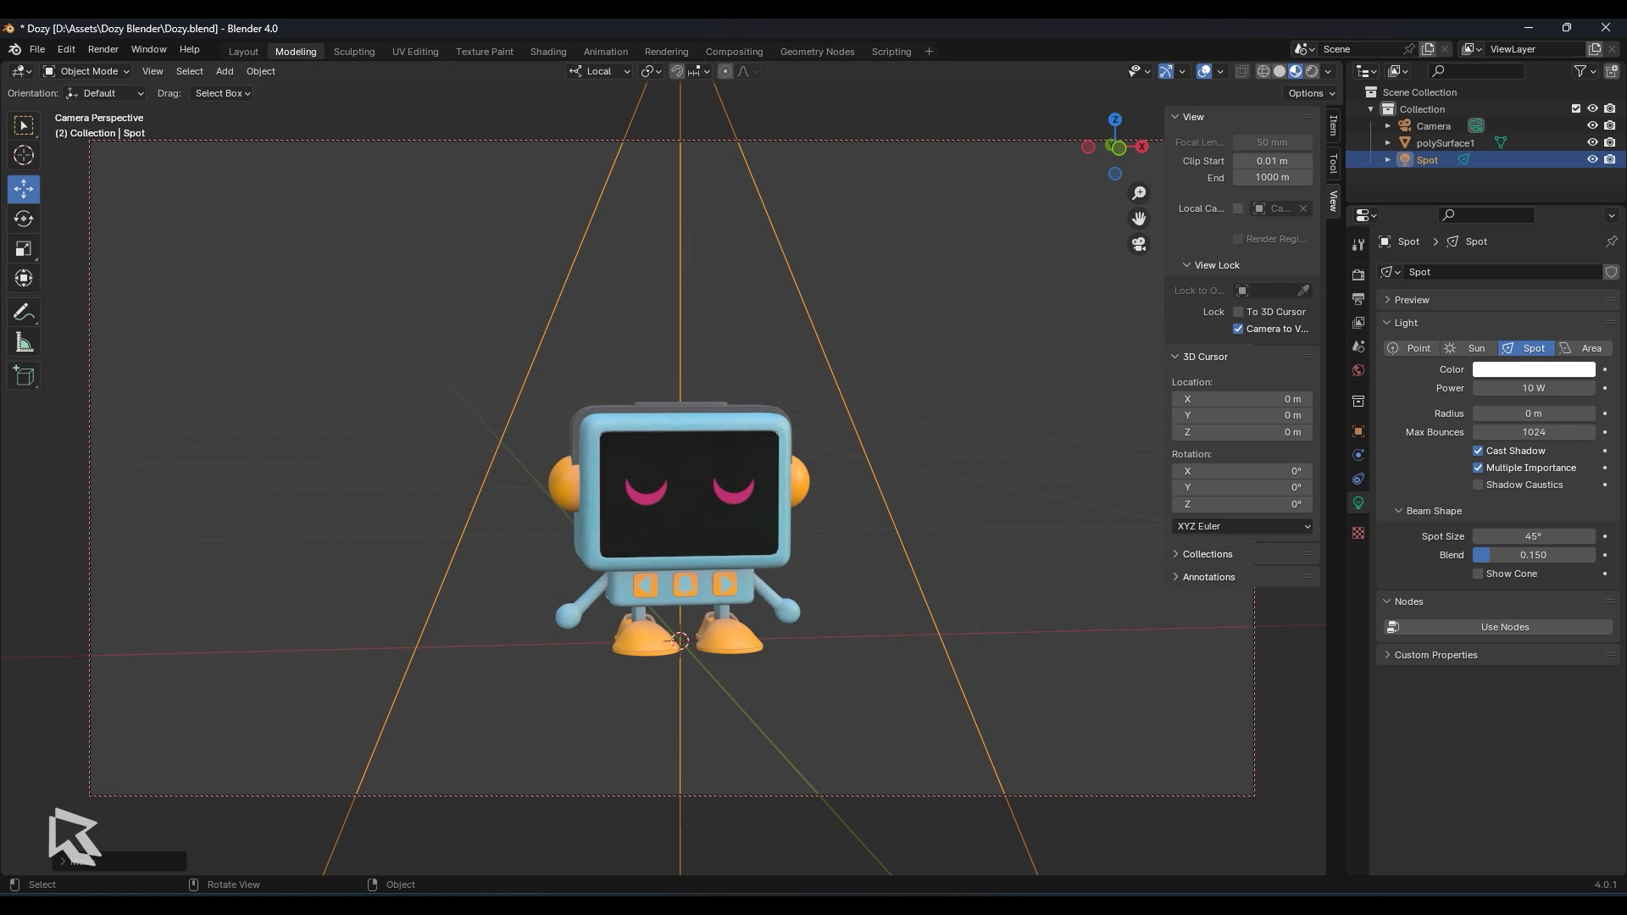
In World properties, expand the Volume section and bring up its shader choices
click(1358, 374)
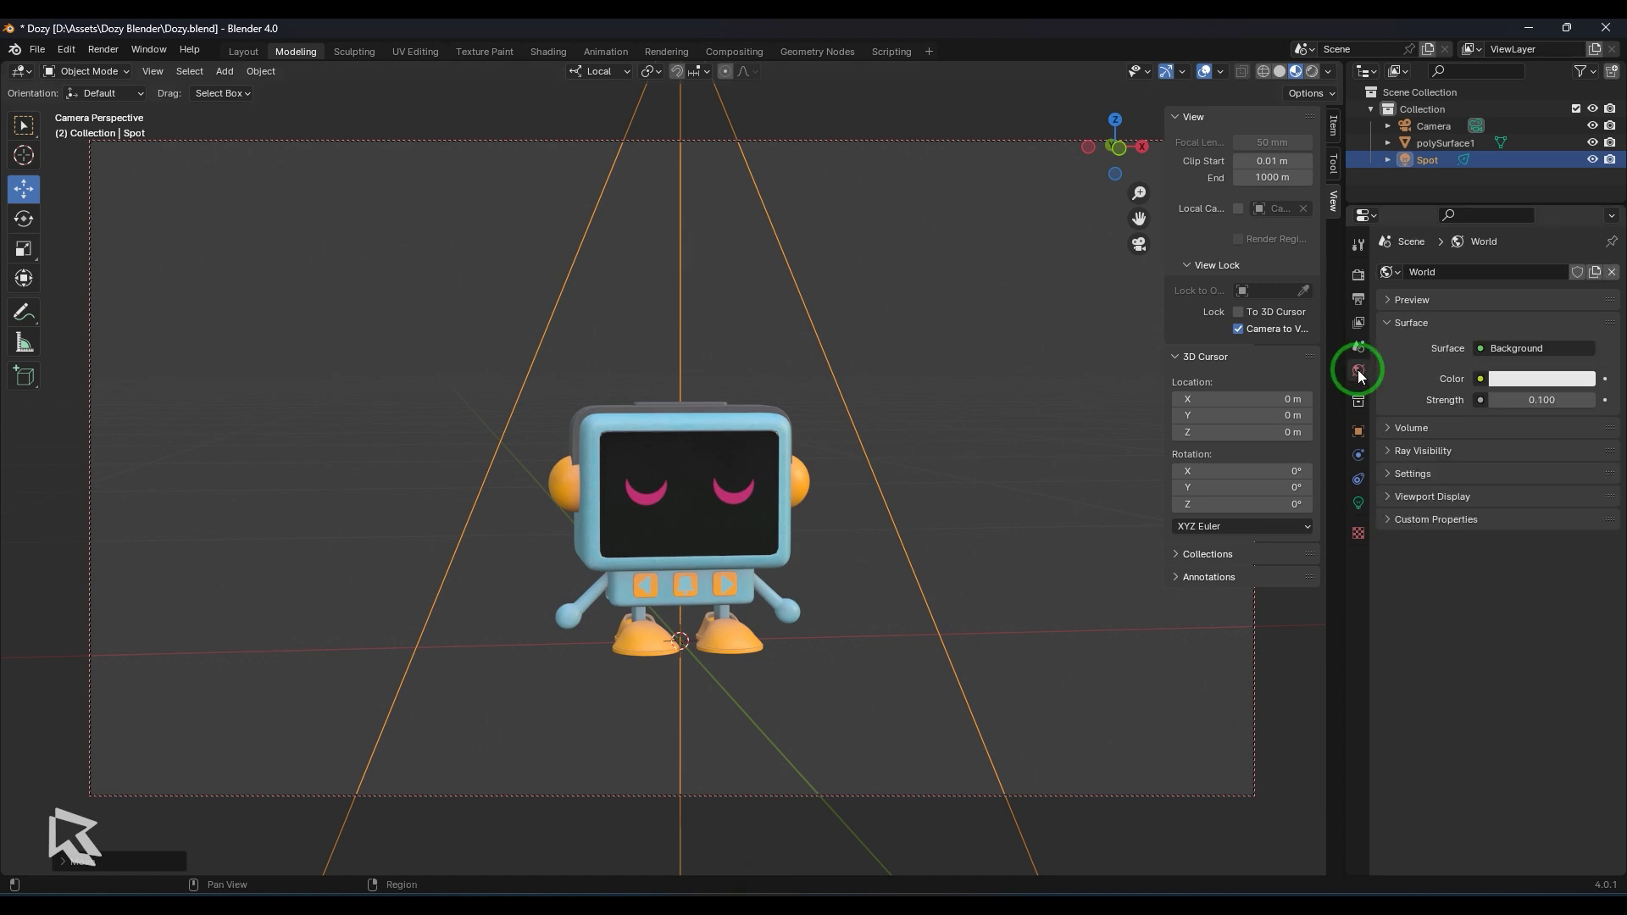
click(1395, 429)
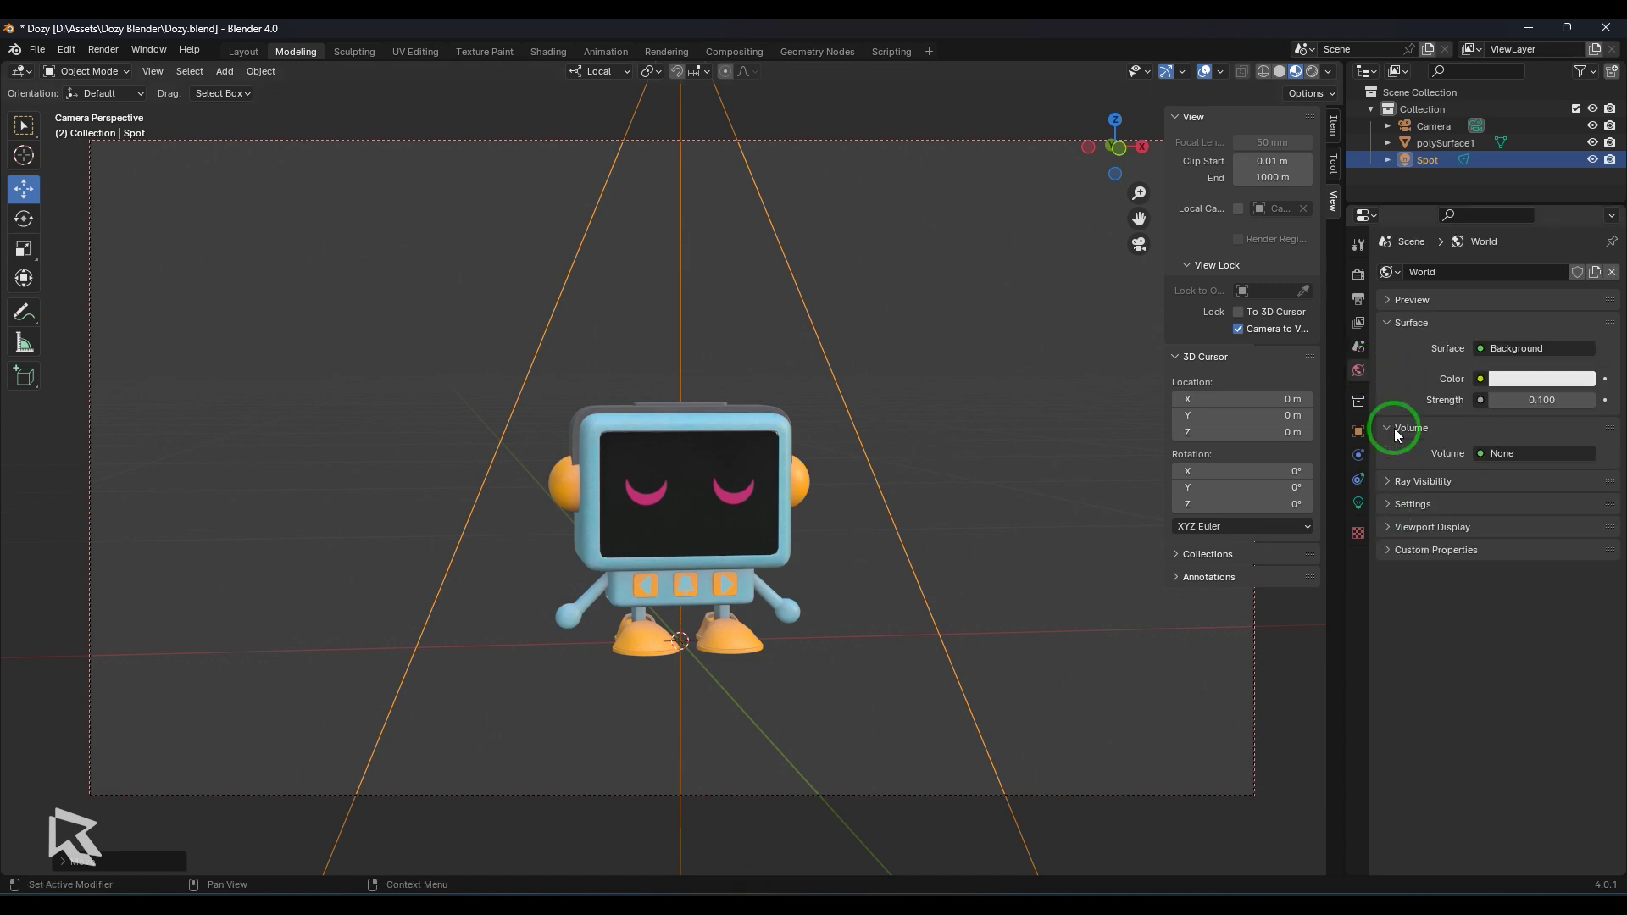
click(1536, 454)
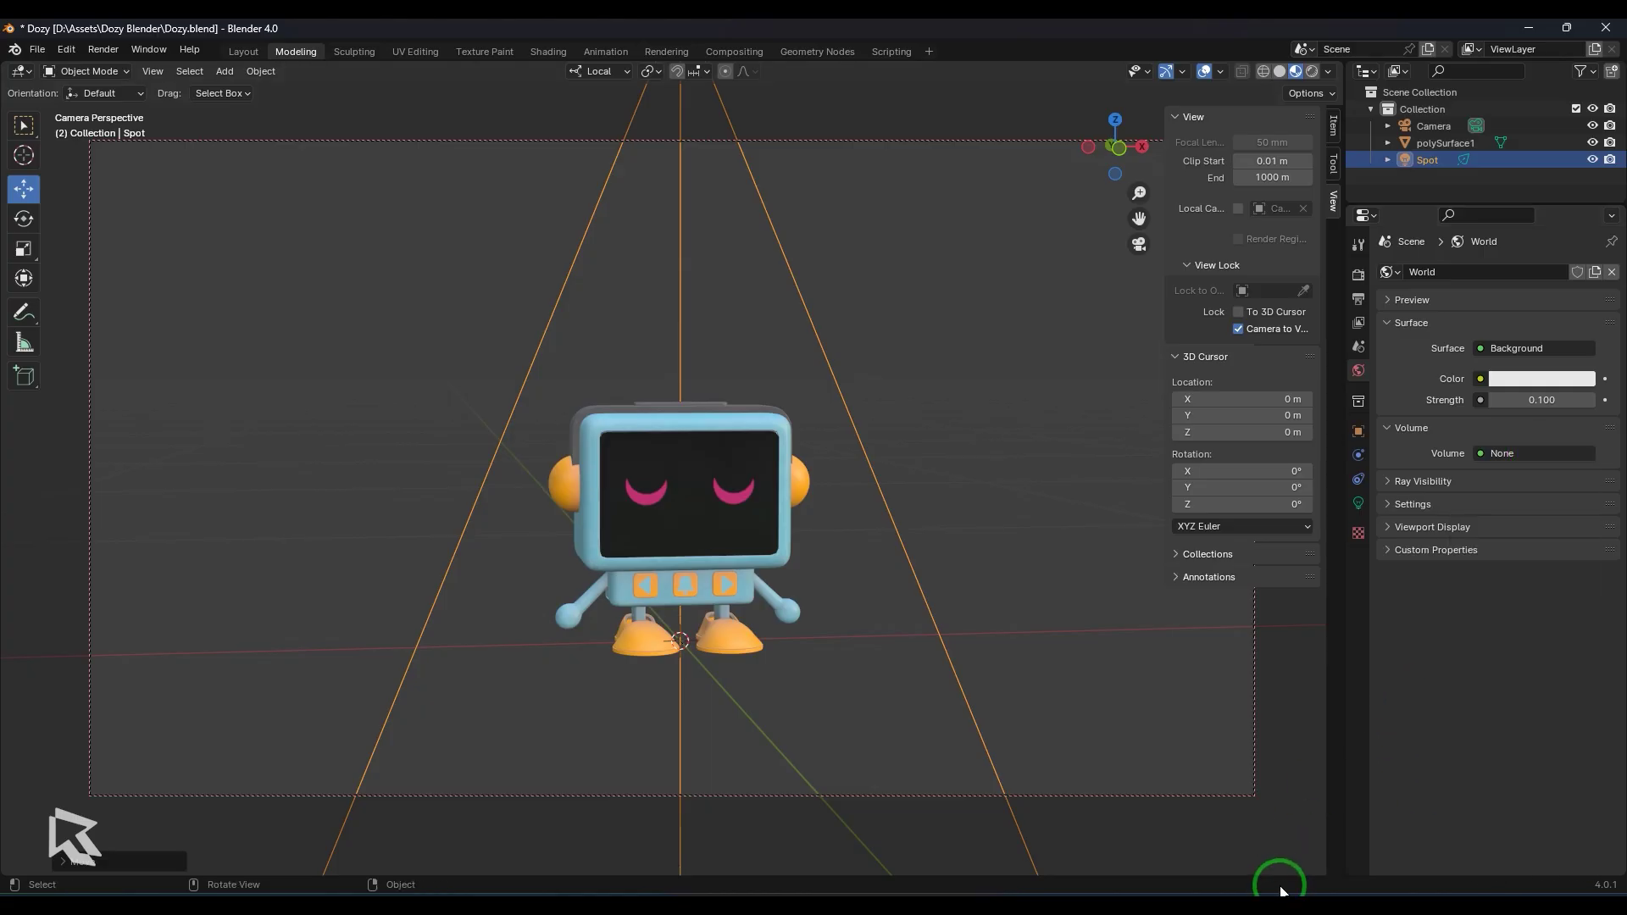
Split the viewport horizontally into two stacked areas and bring up the lower area's editor types
right_click(1239, 876)
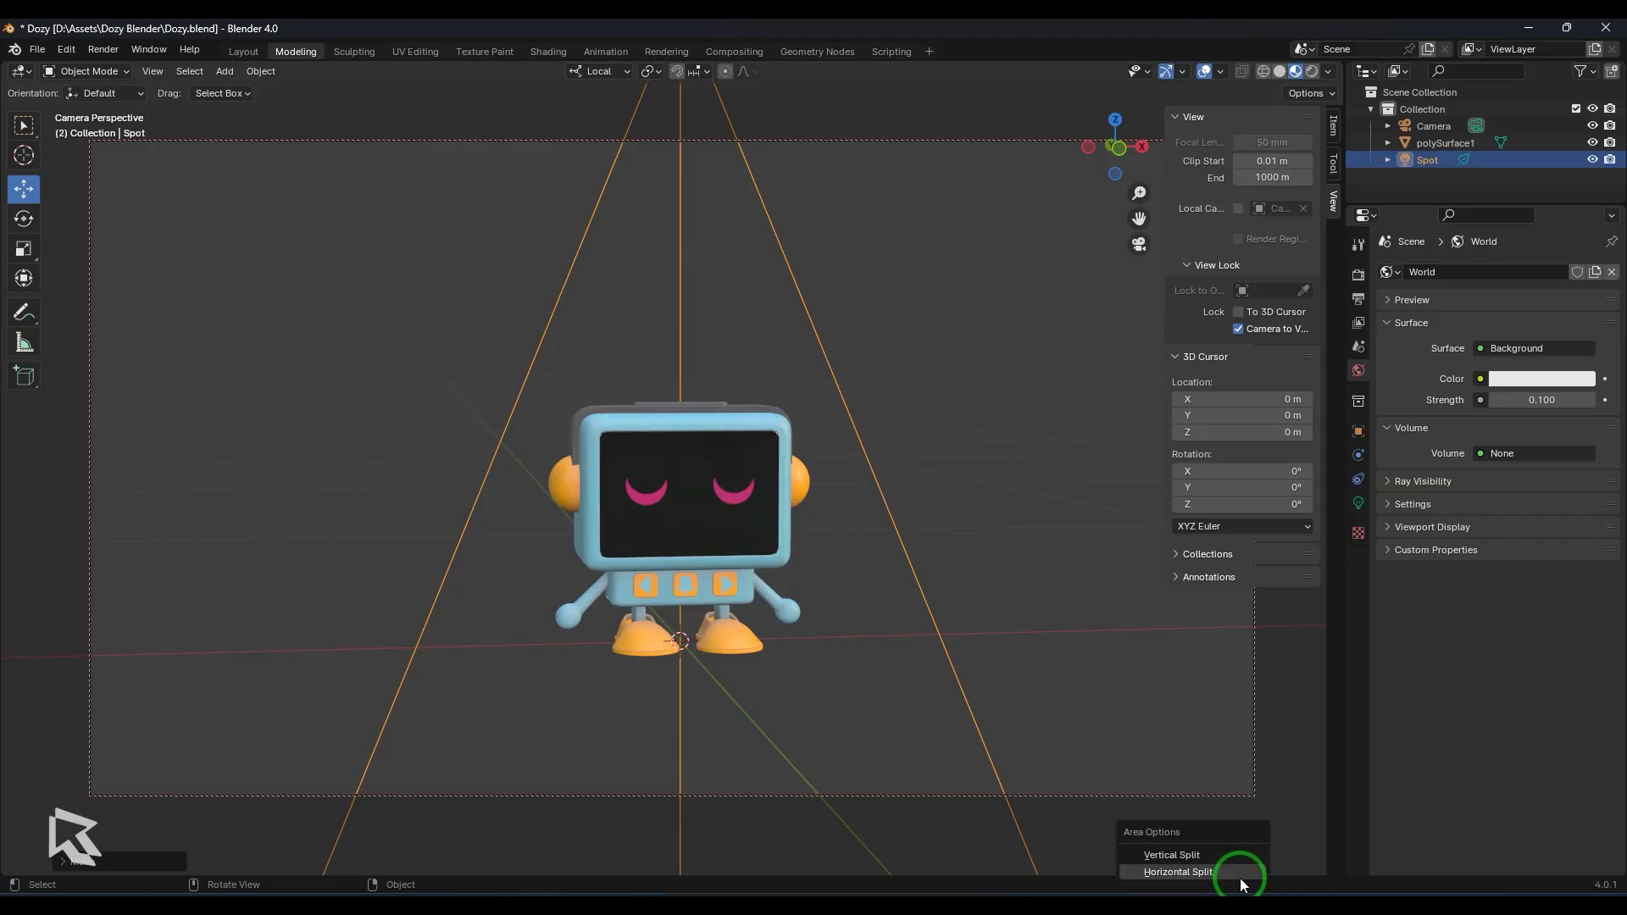
click(1206, 872)
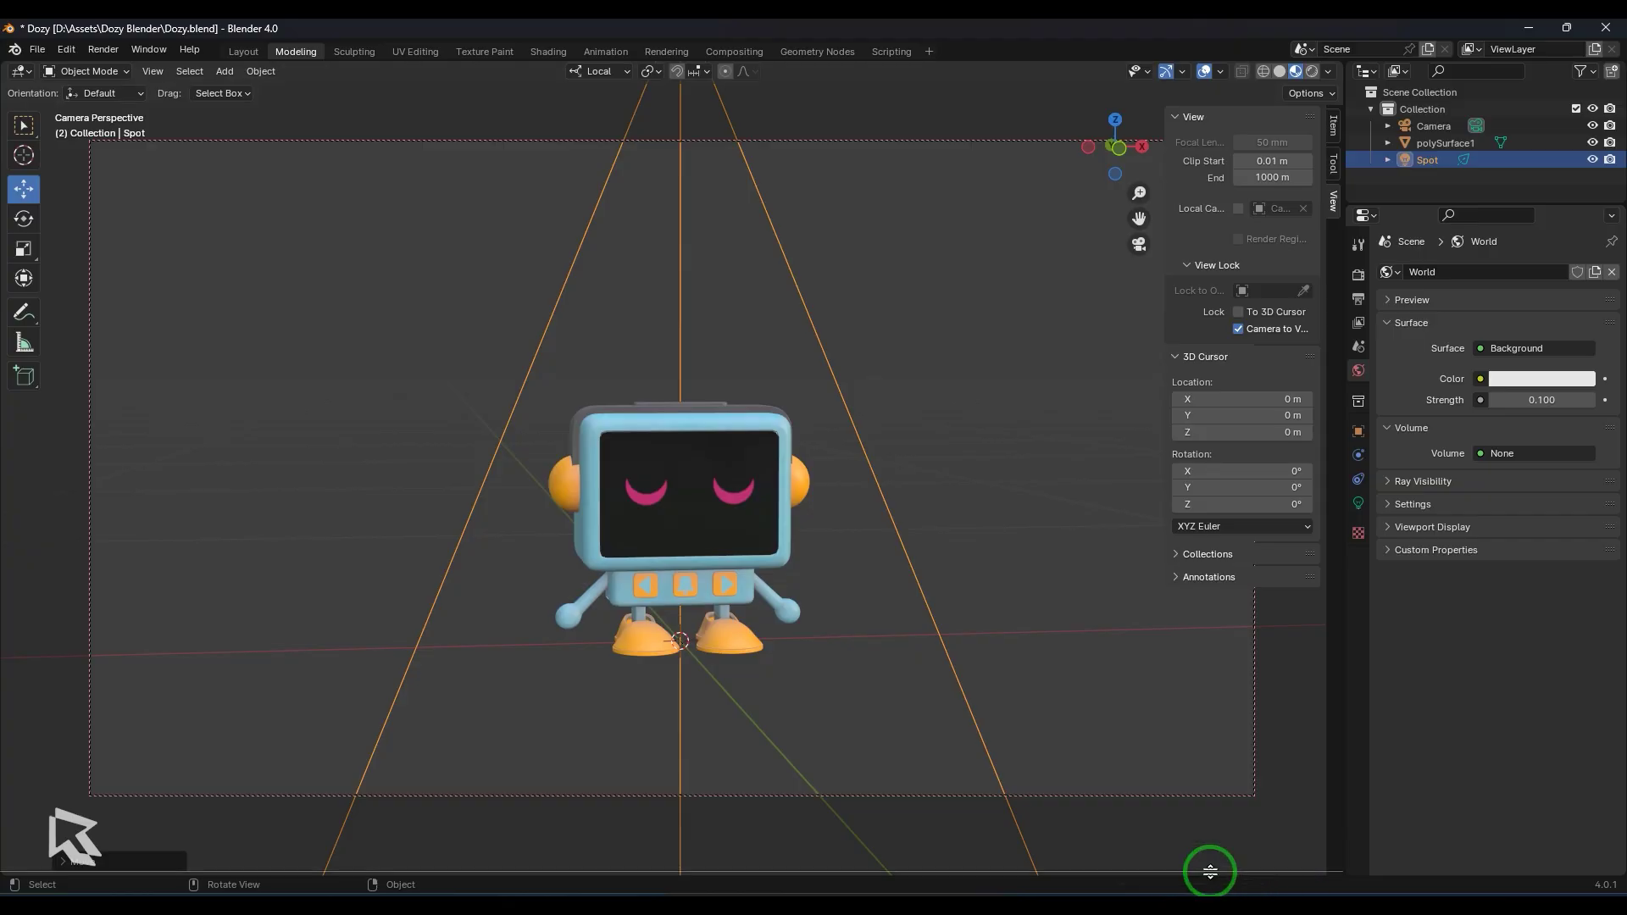
click(1165, 519)
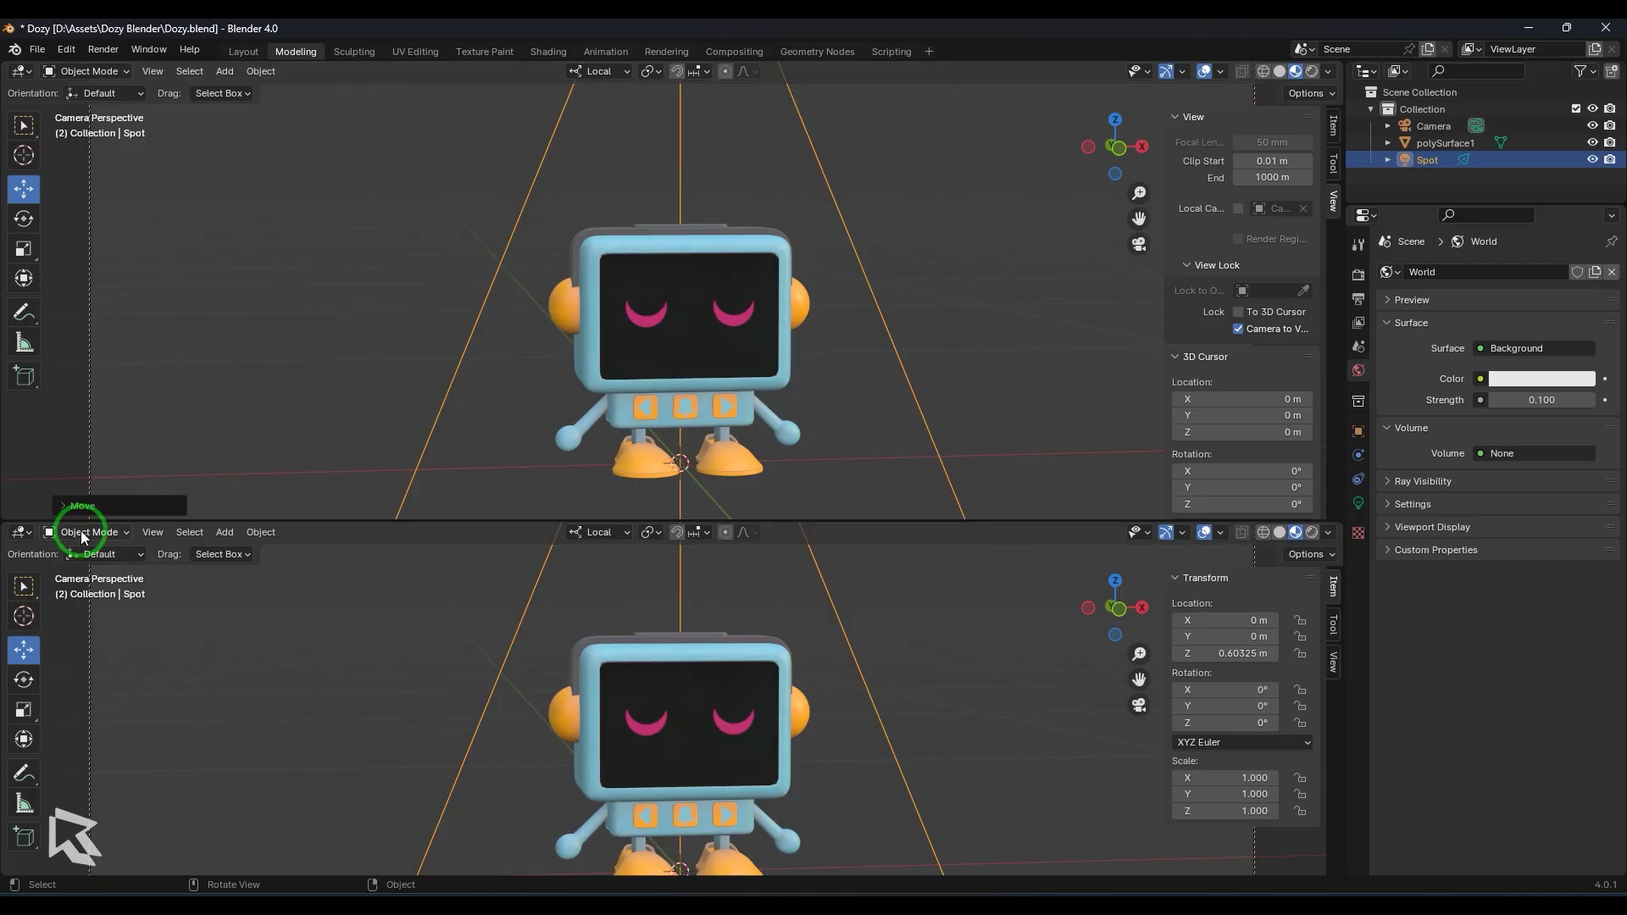
click(17, 537)
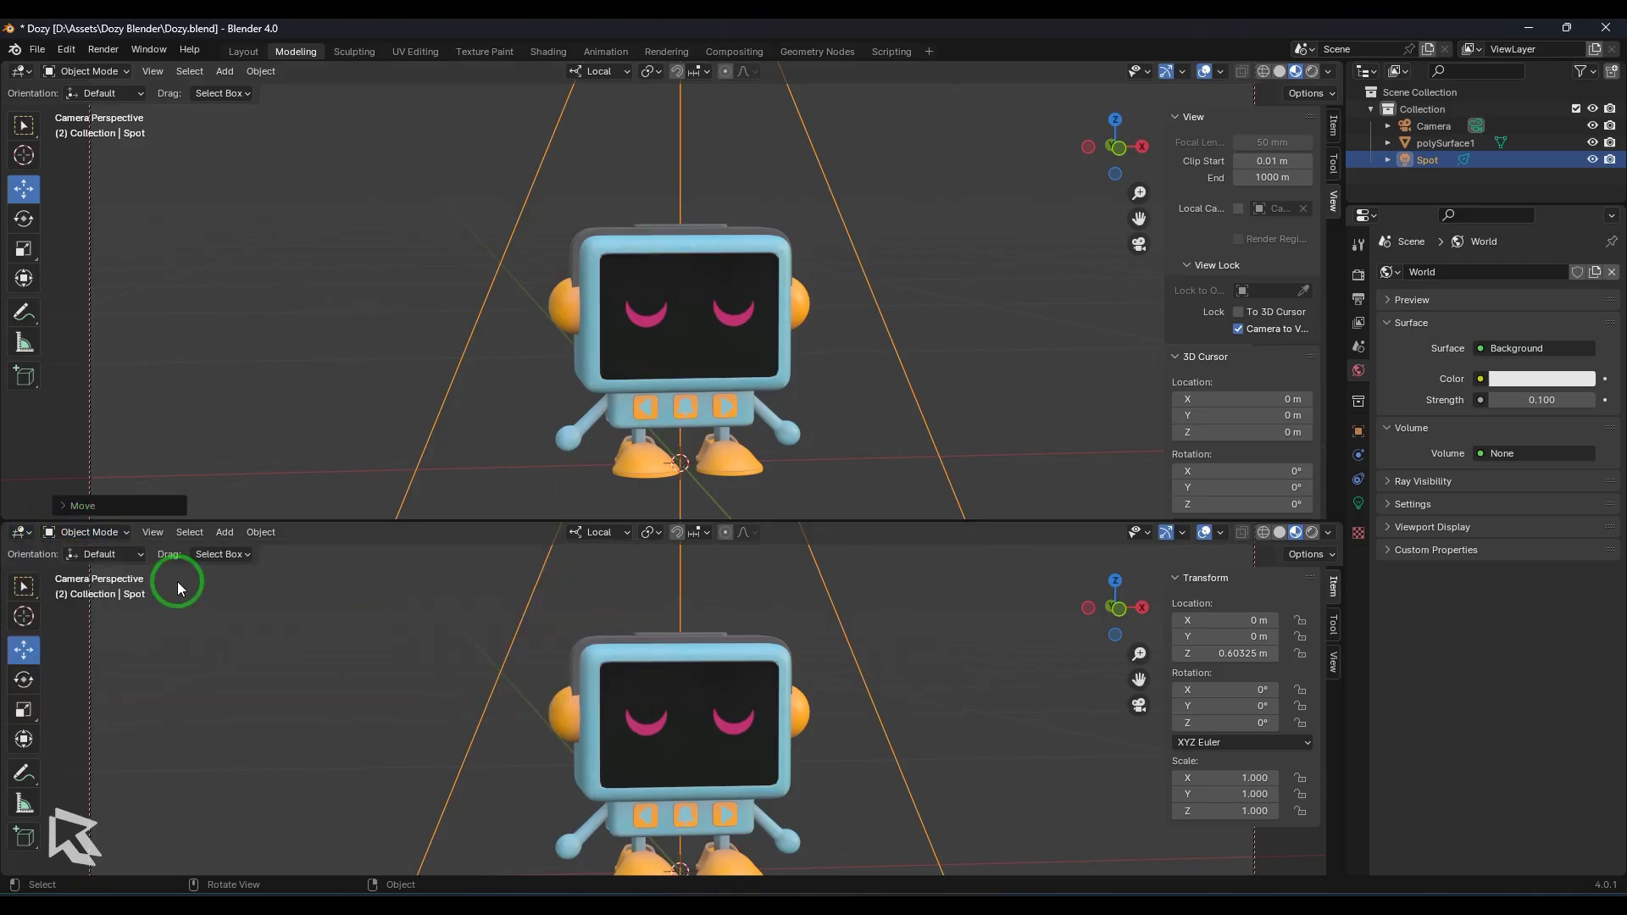
click(21, 532)
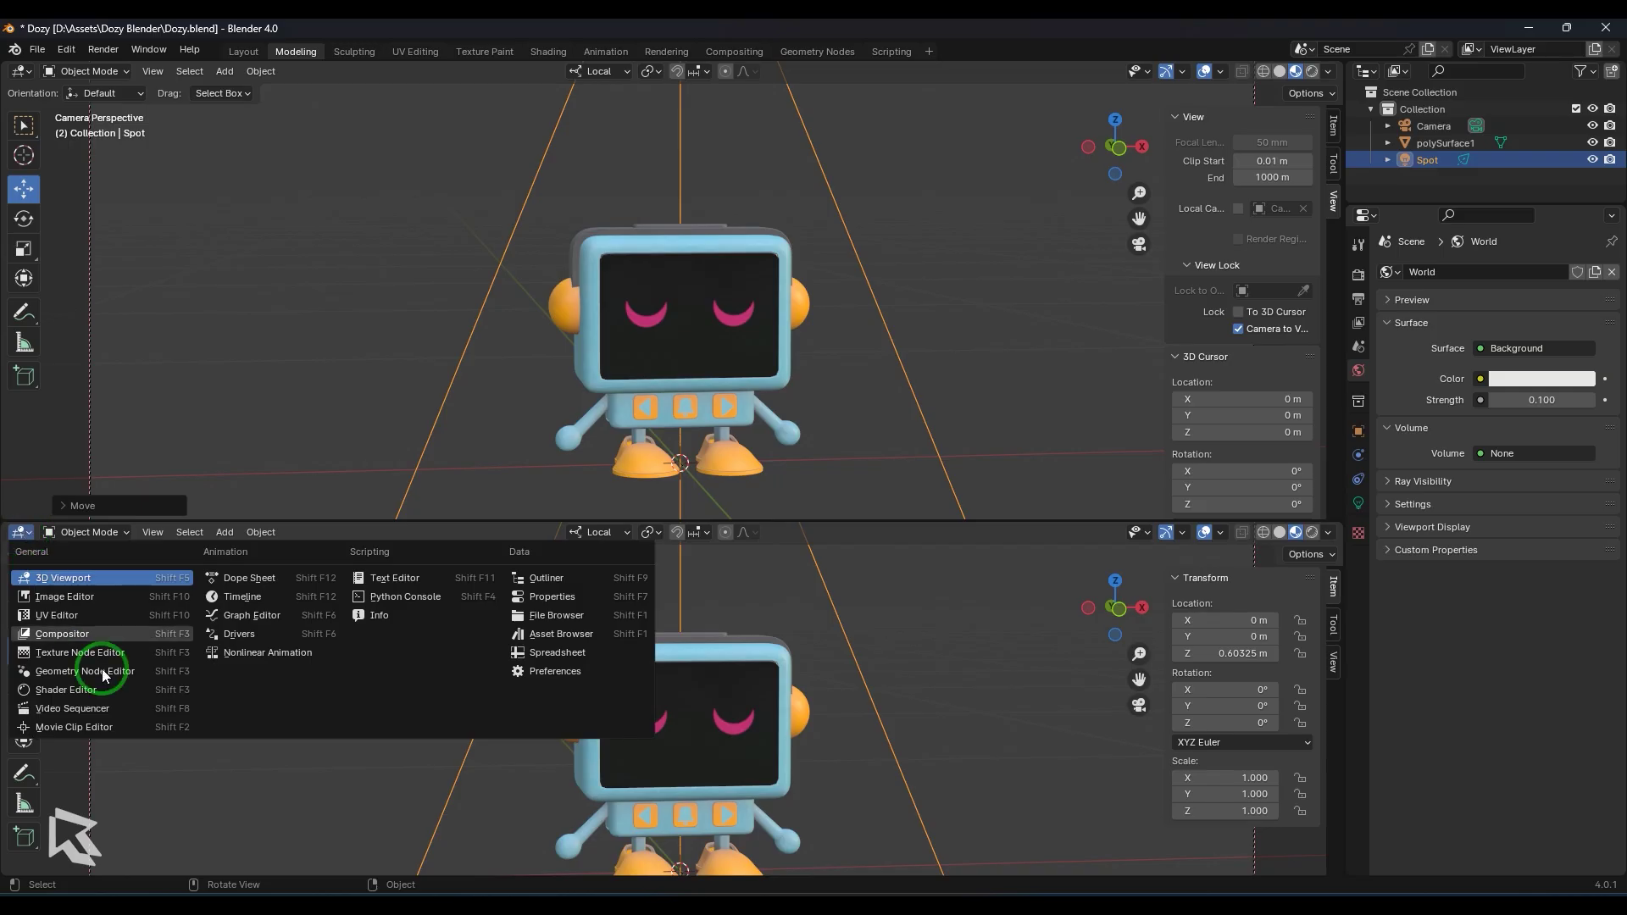
Turn the lower area into a Shader Editor showing the World node tree
click(115, 689)
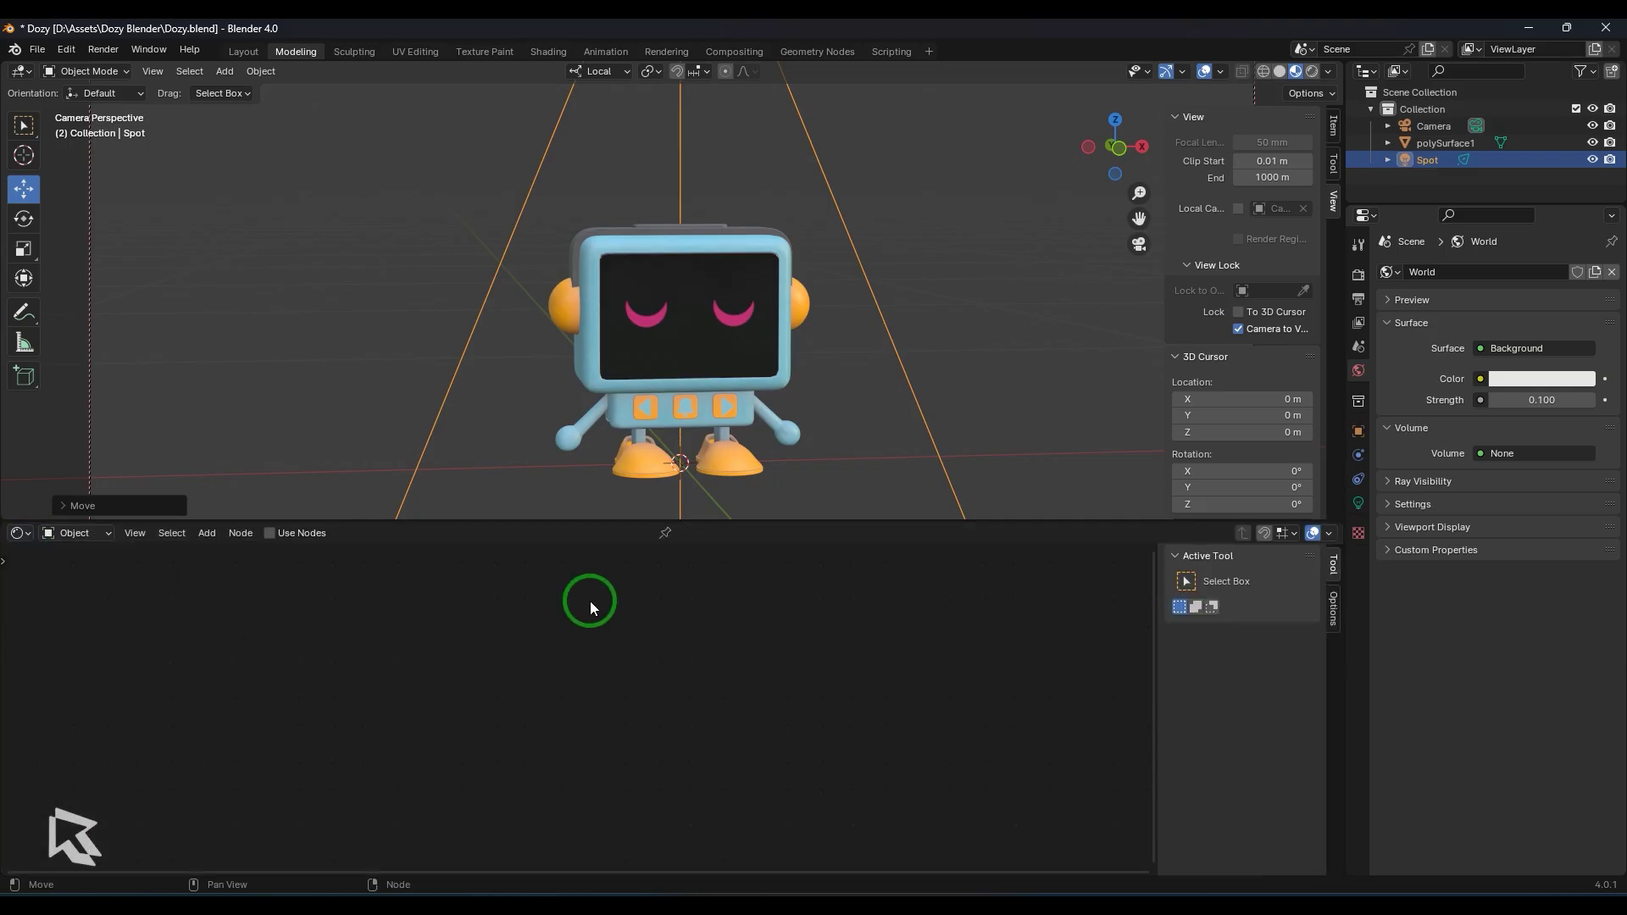
click(98, 532)
click(95, 592)
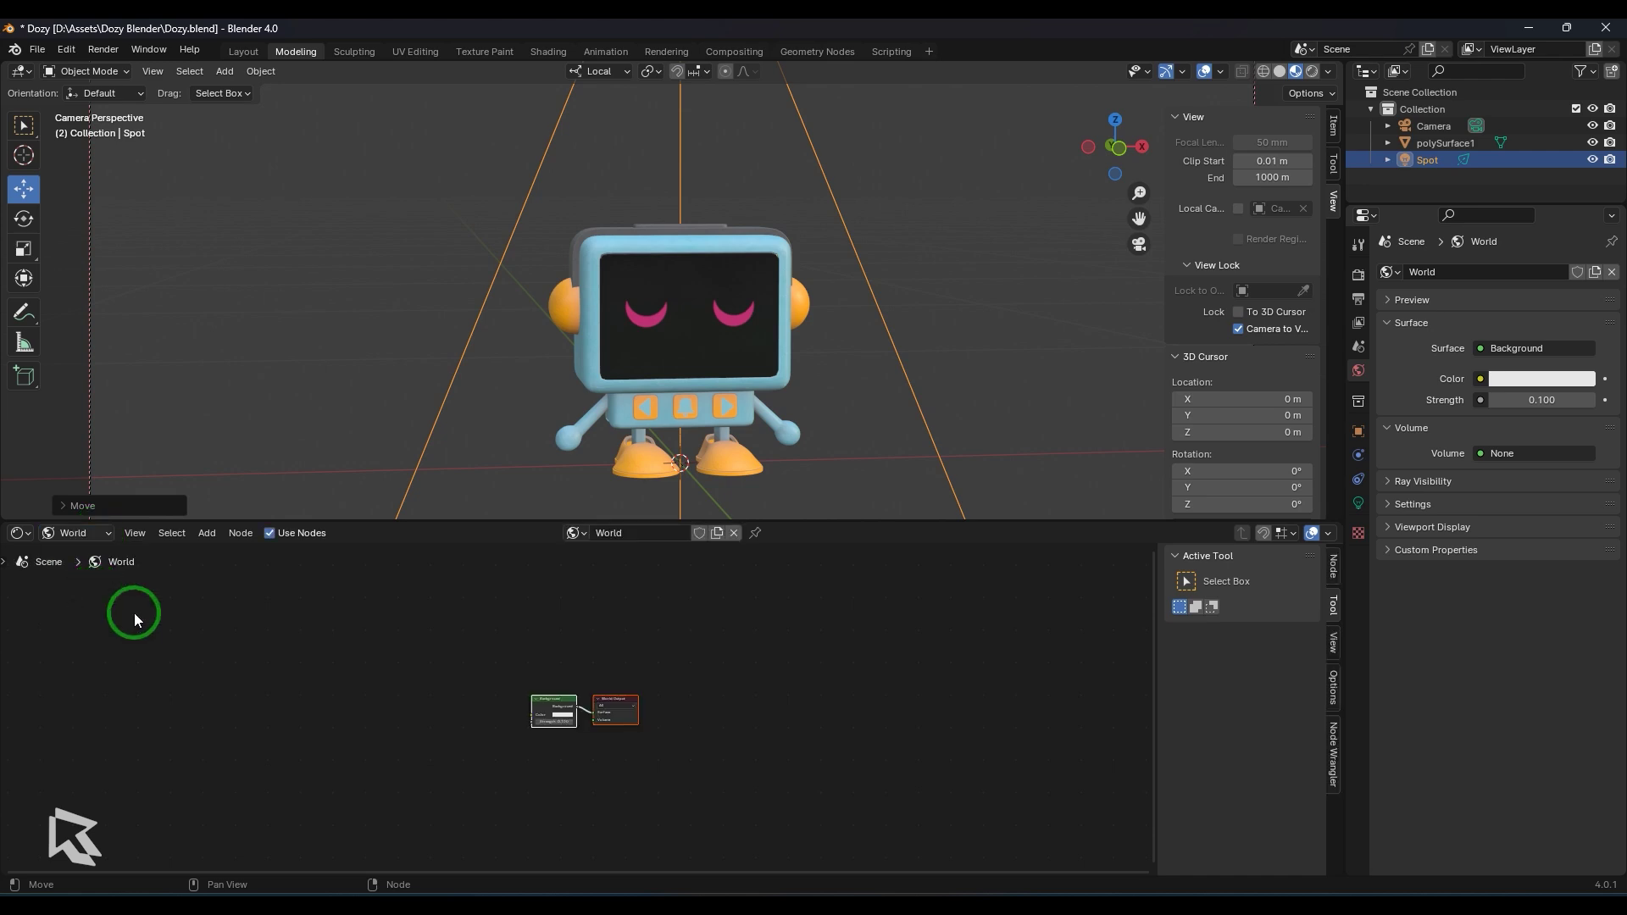
scroll(613, 767, up, 5)
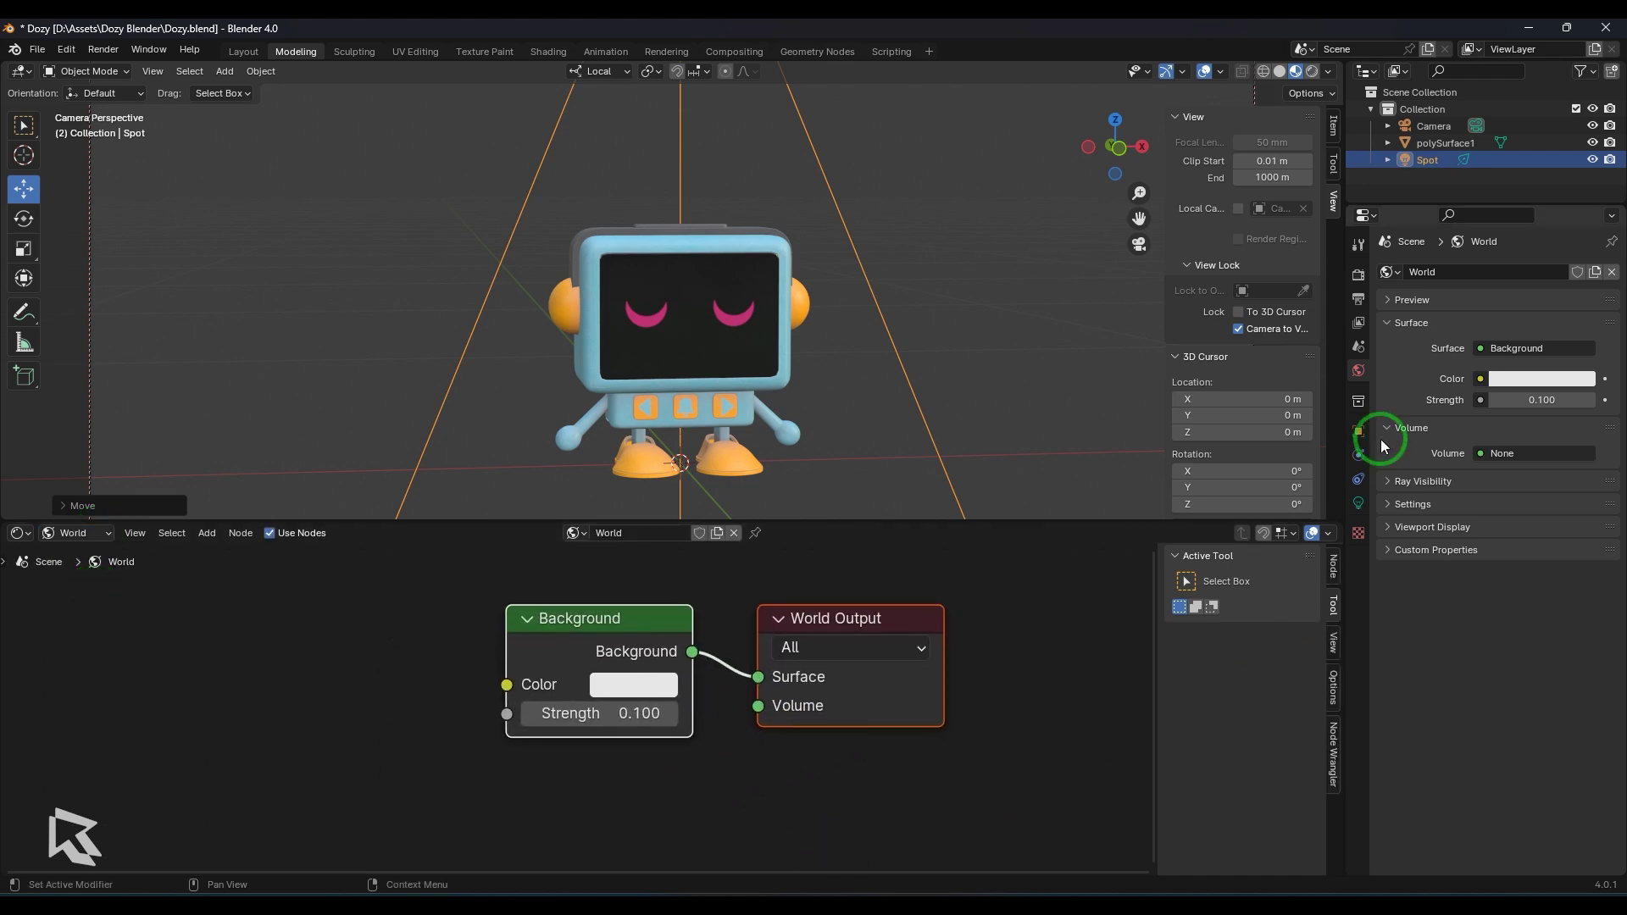
drag(852, 727, 827, 692)
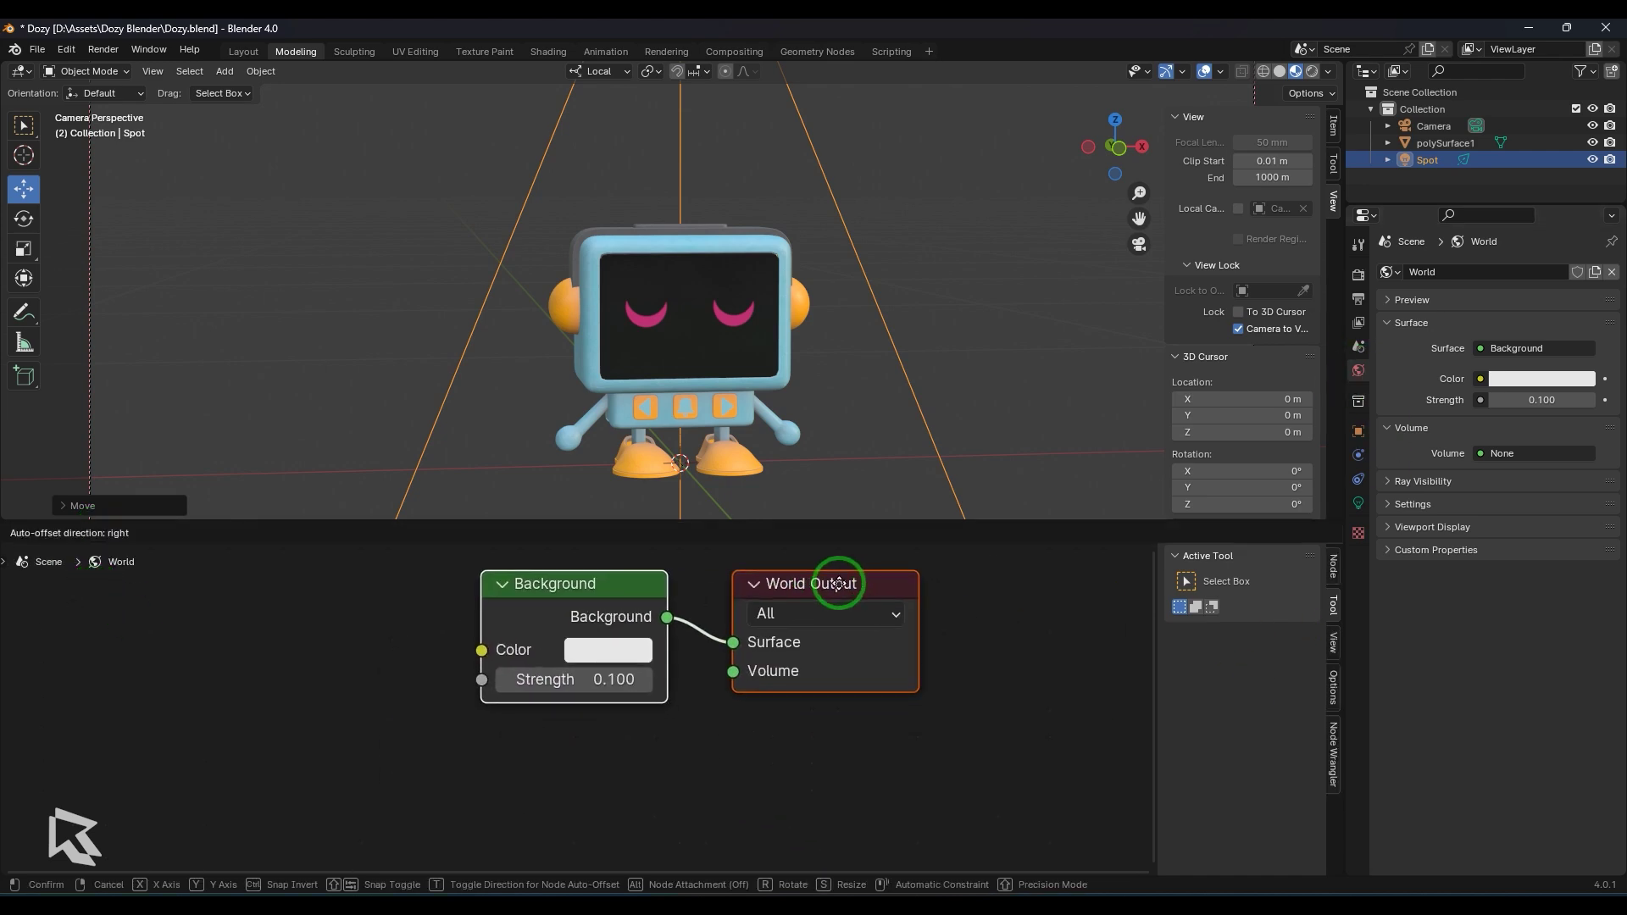
Collapse the world Surface and Volume panels and move the World Output node to the right
click(1387, 322)
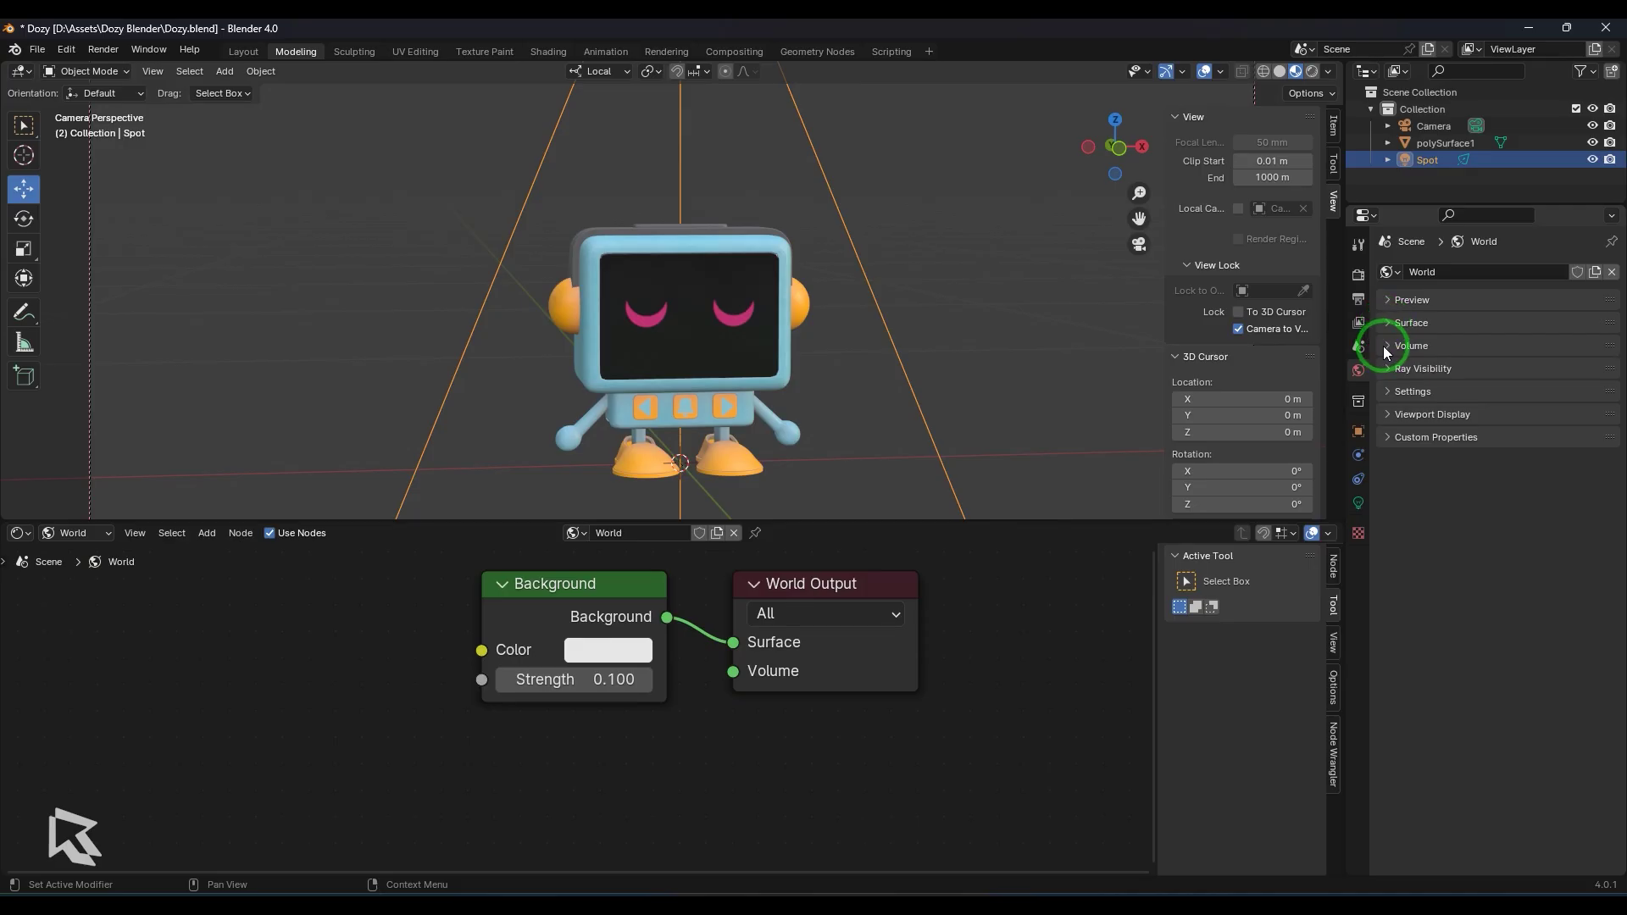
click(1386, 346)
click(1389, 322)
click(1389, 322)
drag(807, 630, 892, 691)
scroll(599, 734, down, 2)
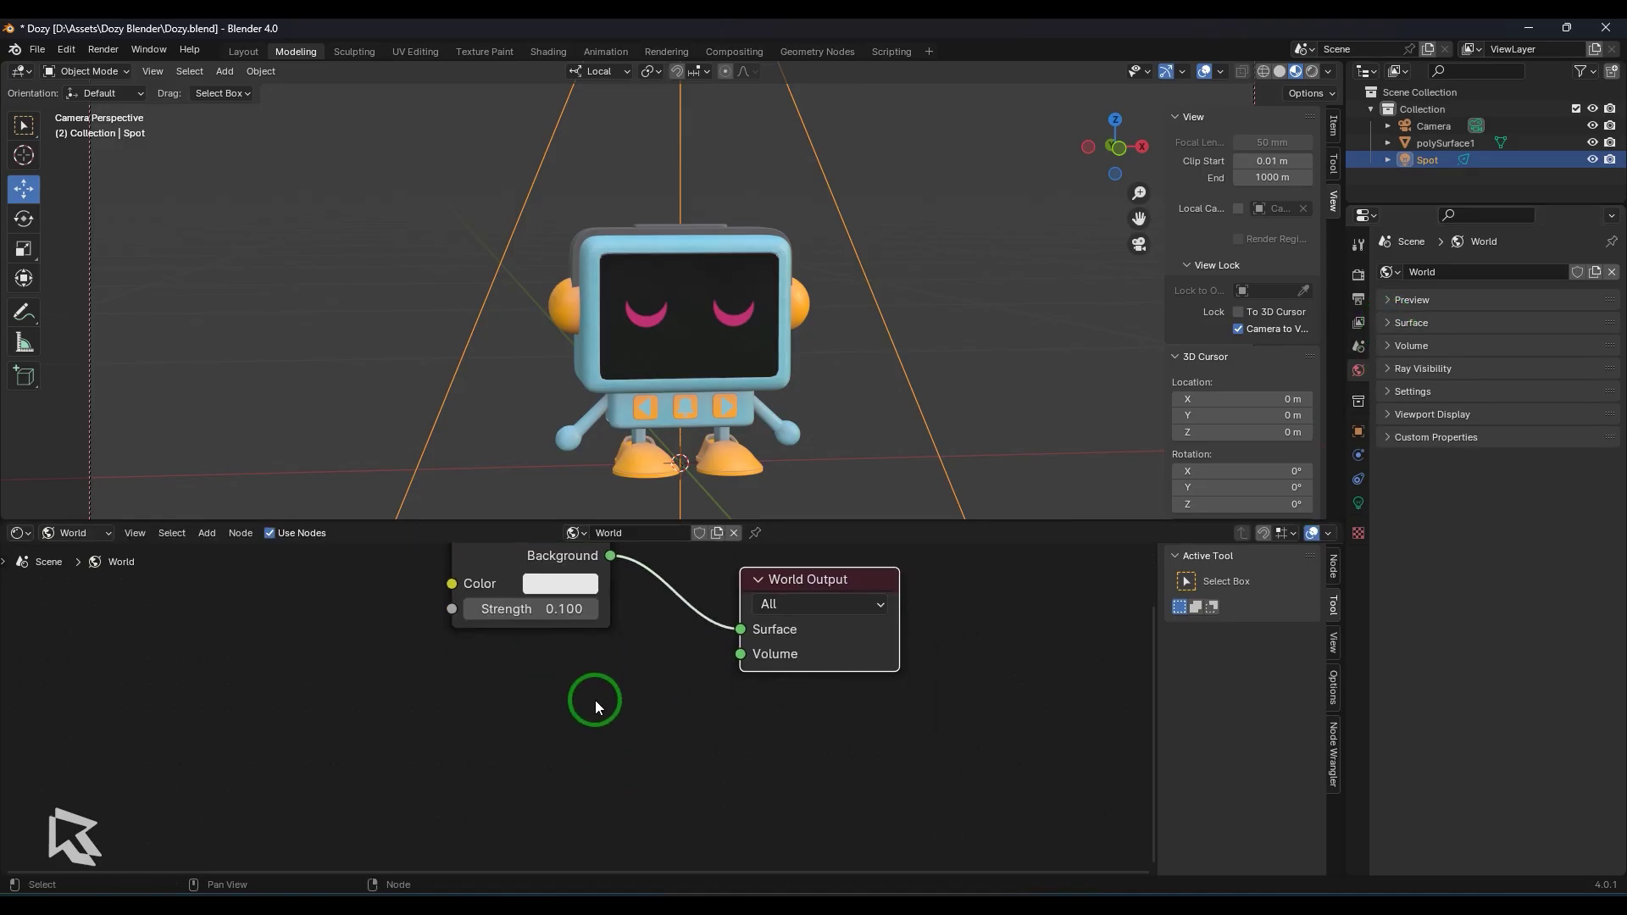
scroll(618, 746, down, 1)
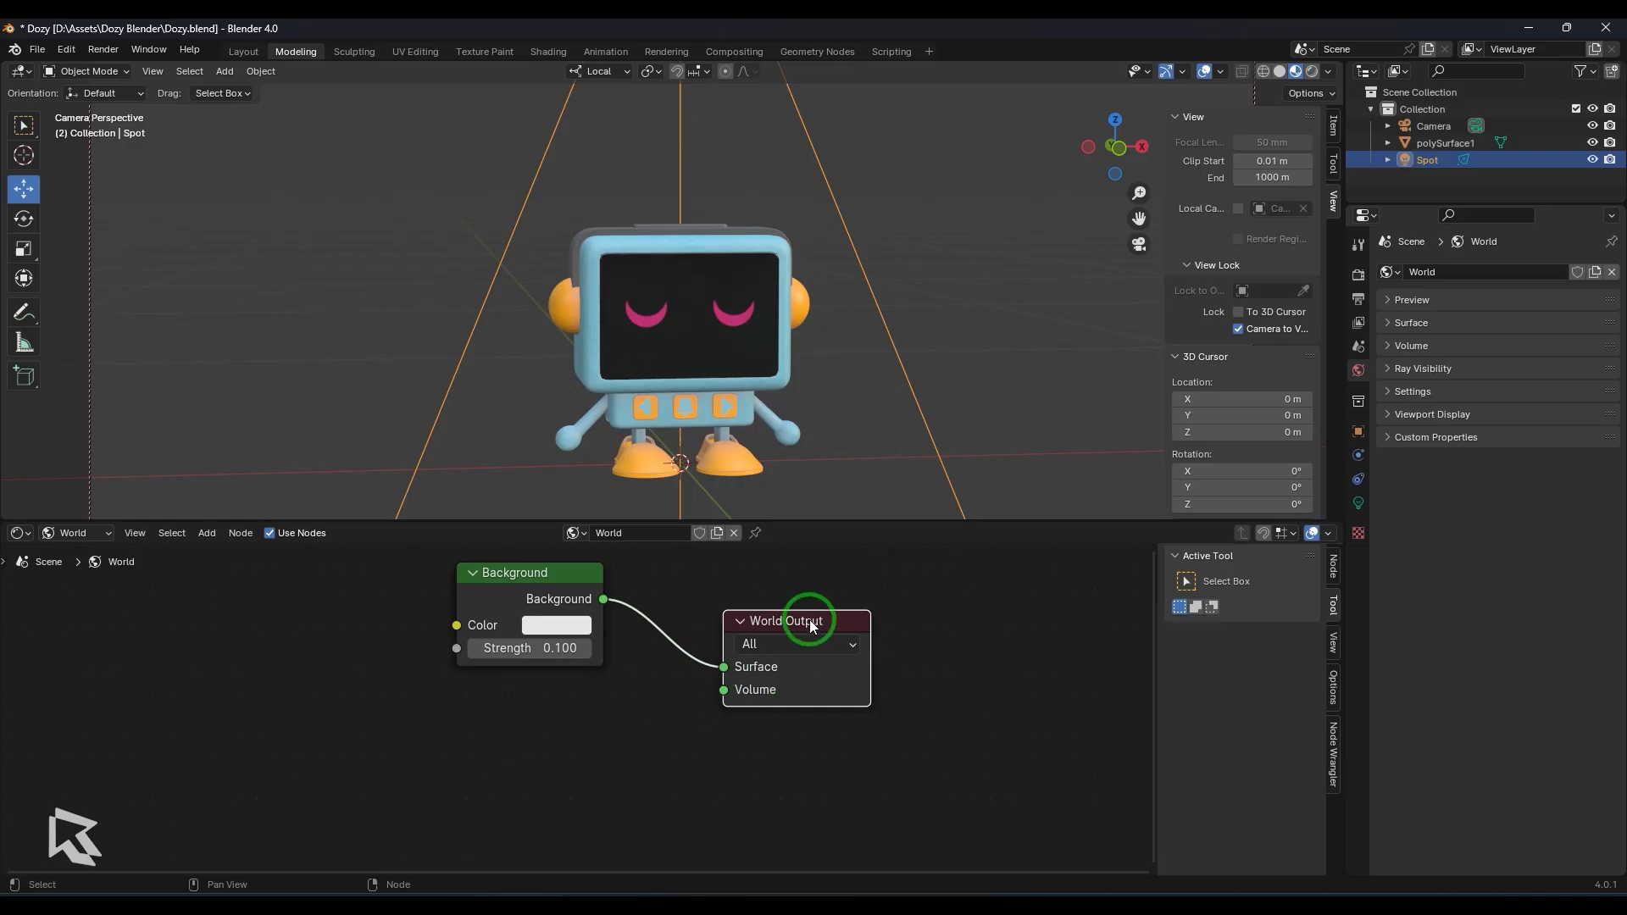
drag(809, 617, 902, 644)
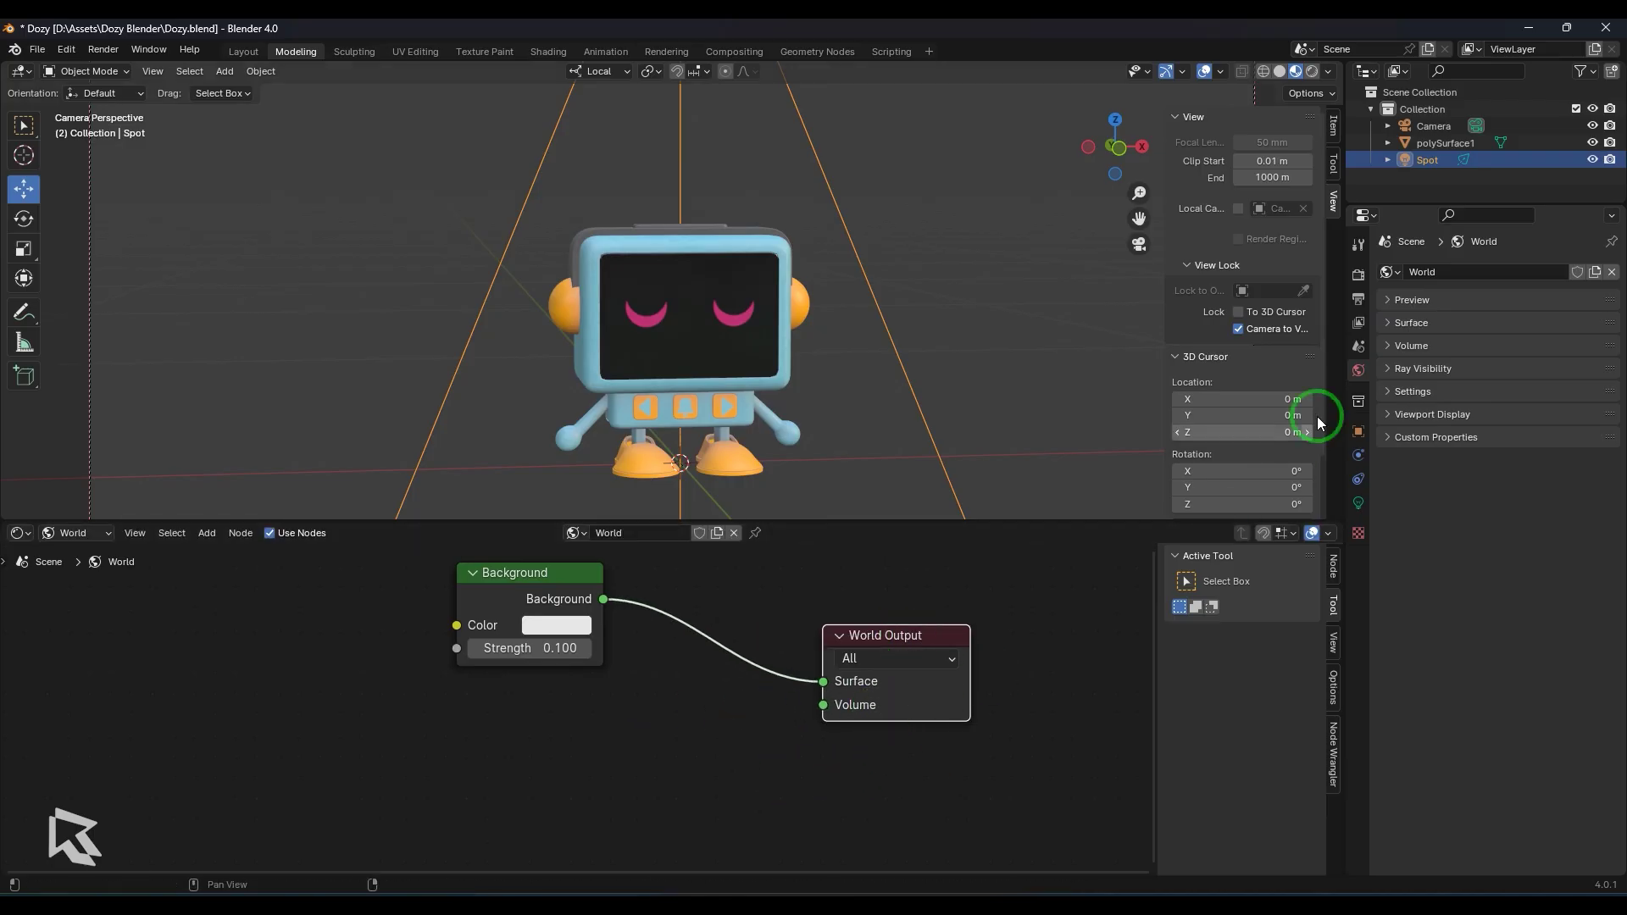
Set the world Volume shader to Volume Scatter and place its node below Background
click(1389, 346)
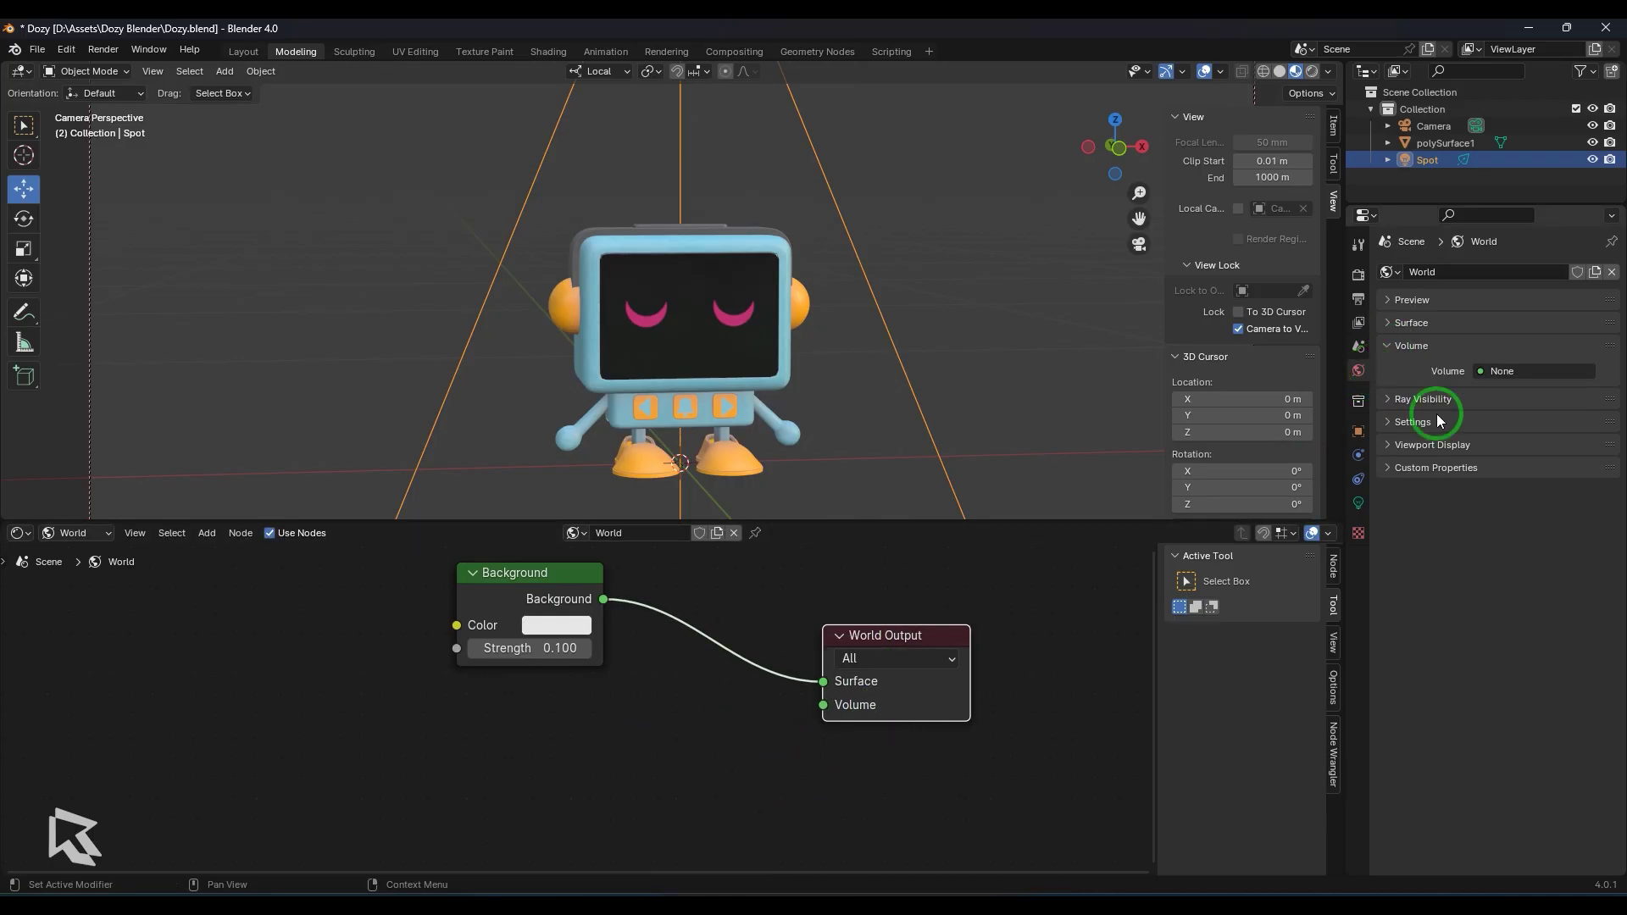
click(1564, 372)
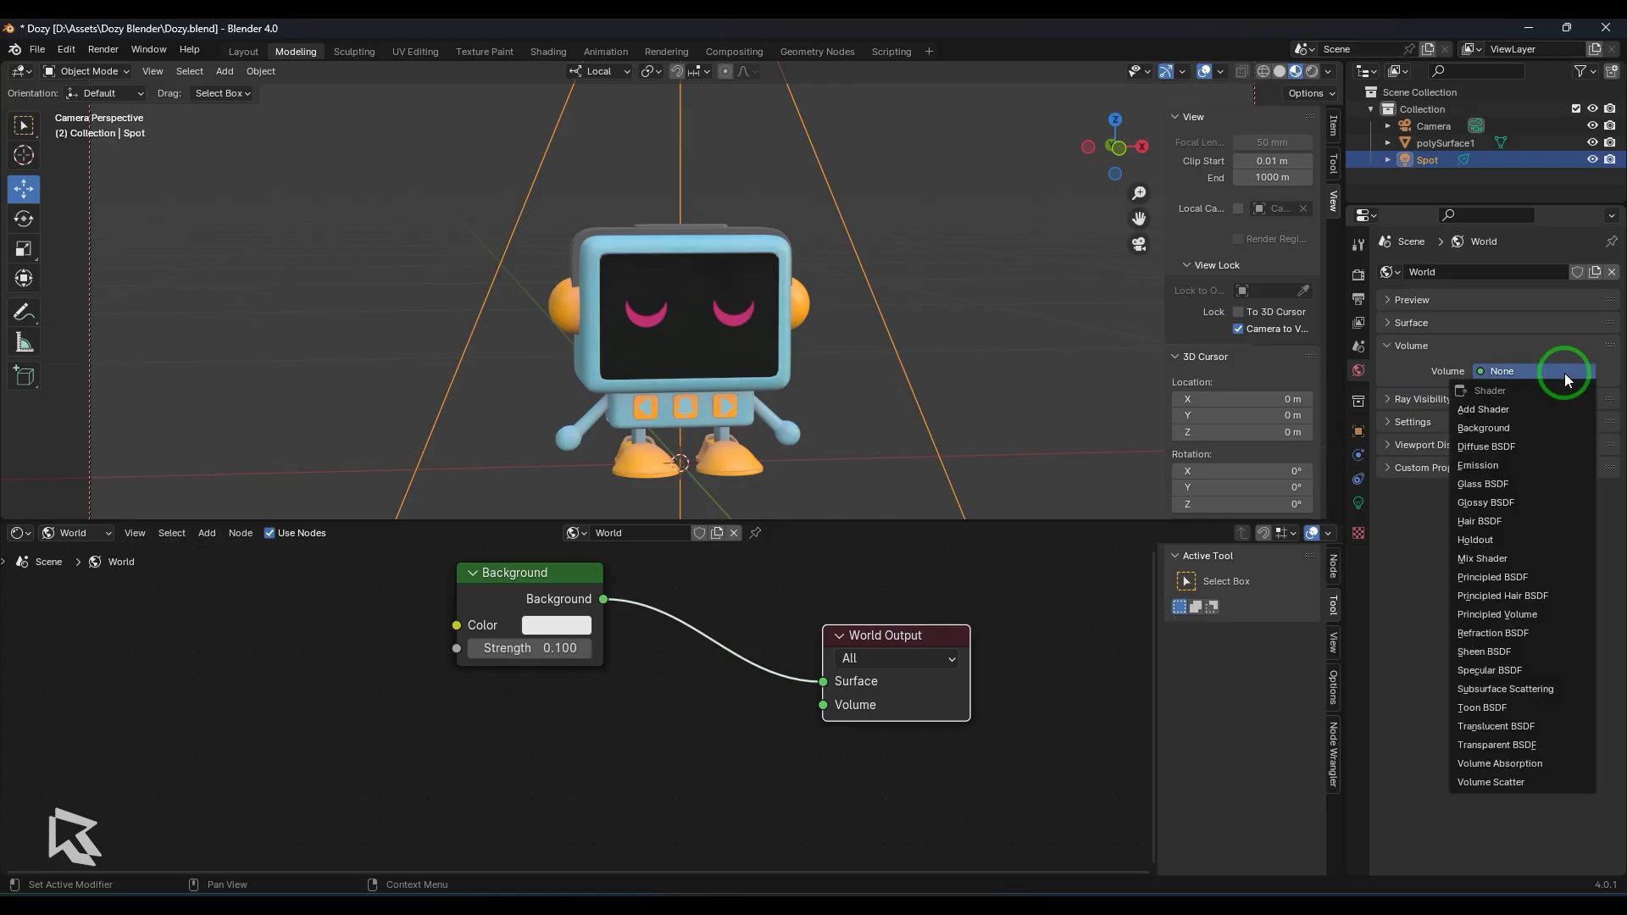
click(1512, 783)
drag(720, 657, 864, 650)
drag(712, 673, 687, 725)
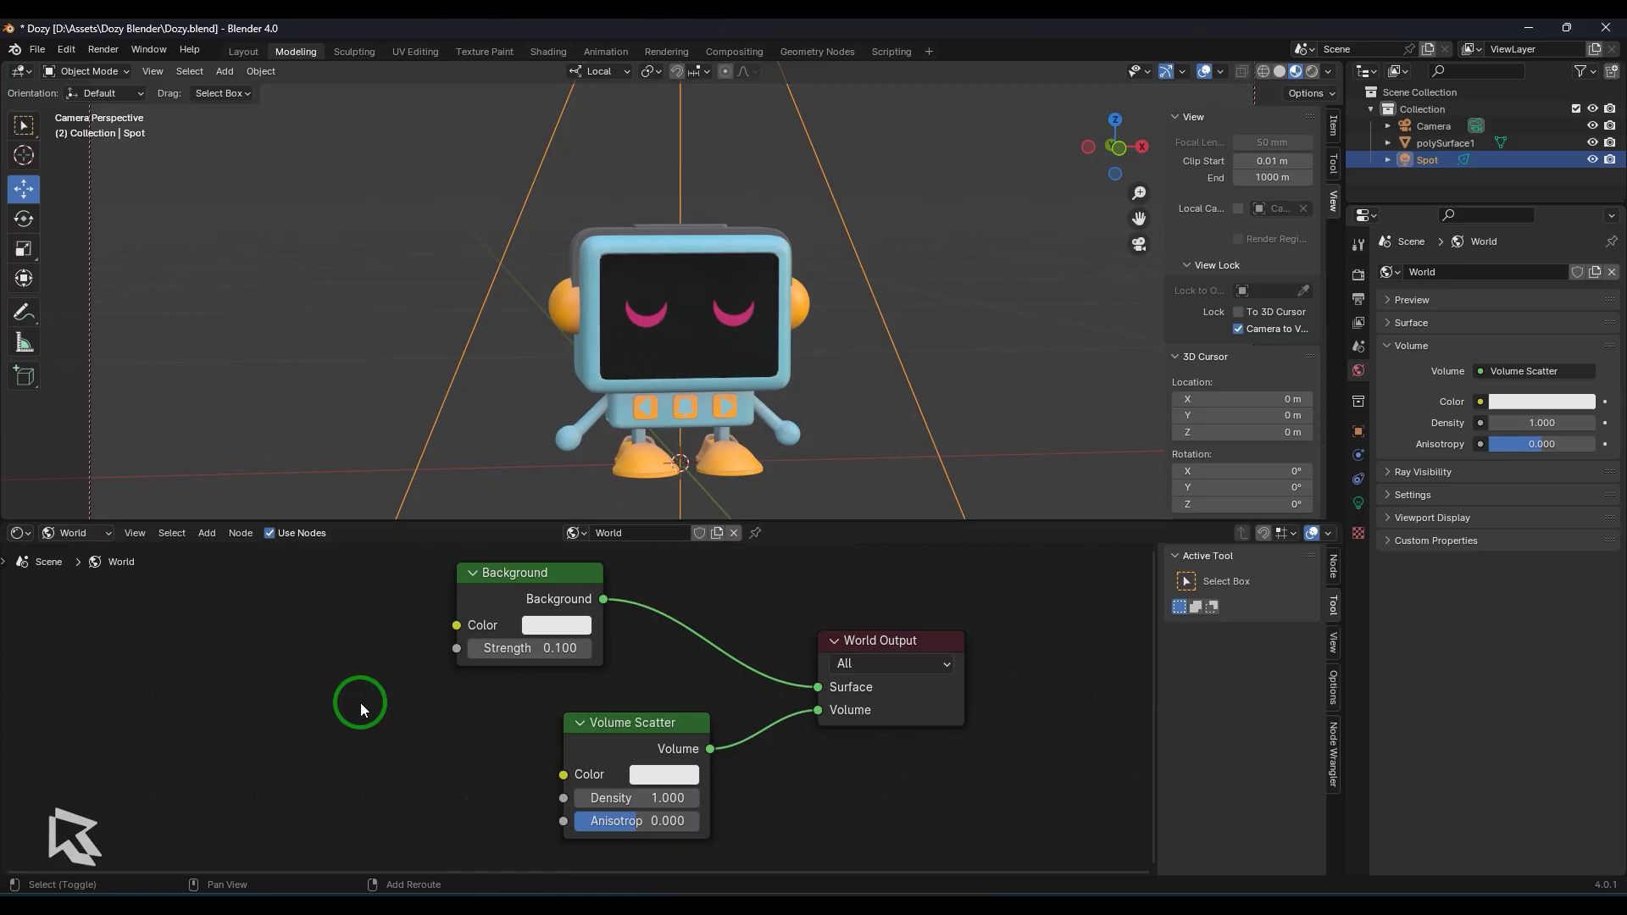
key(shift+a)
click(325, 654)
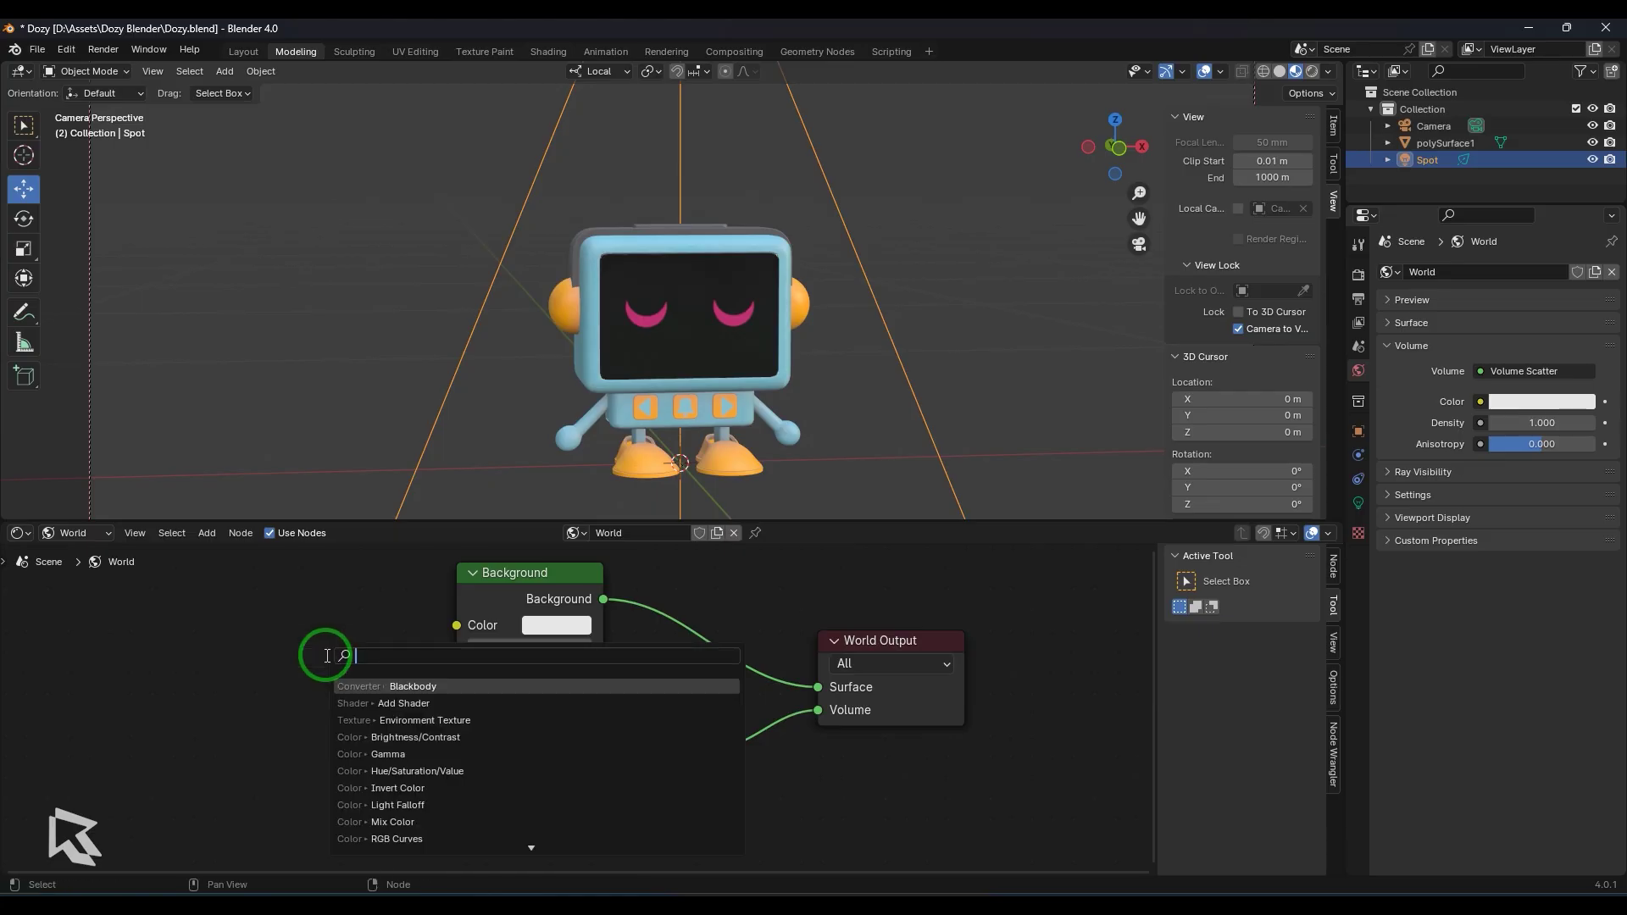
text(volu)
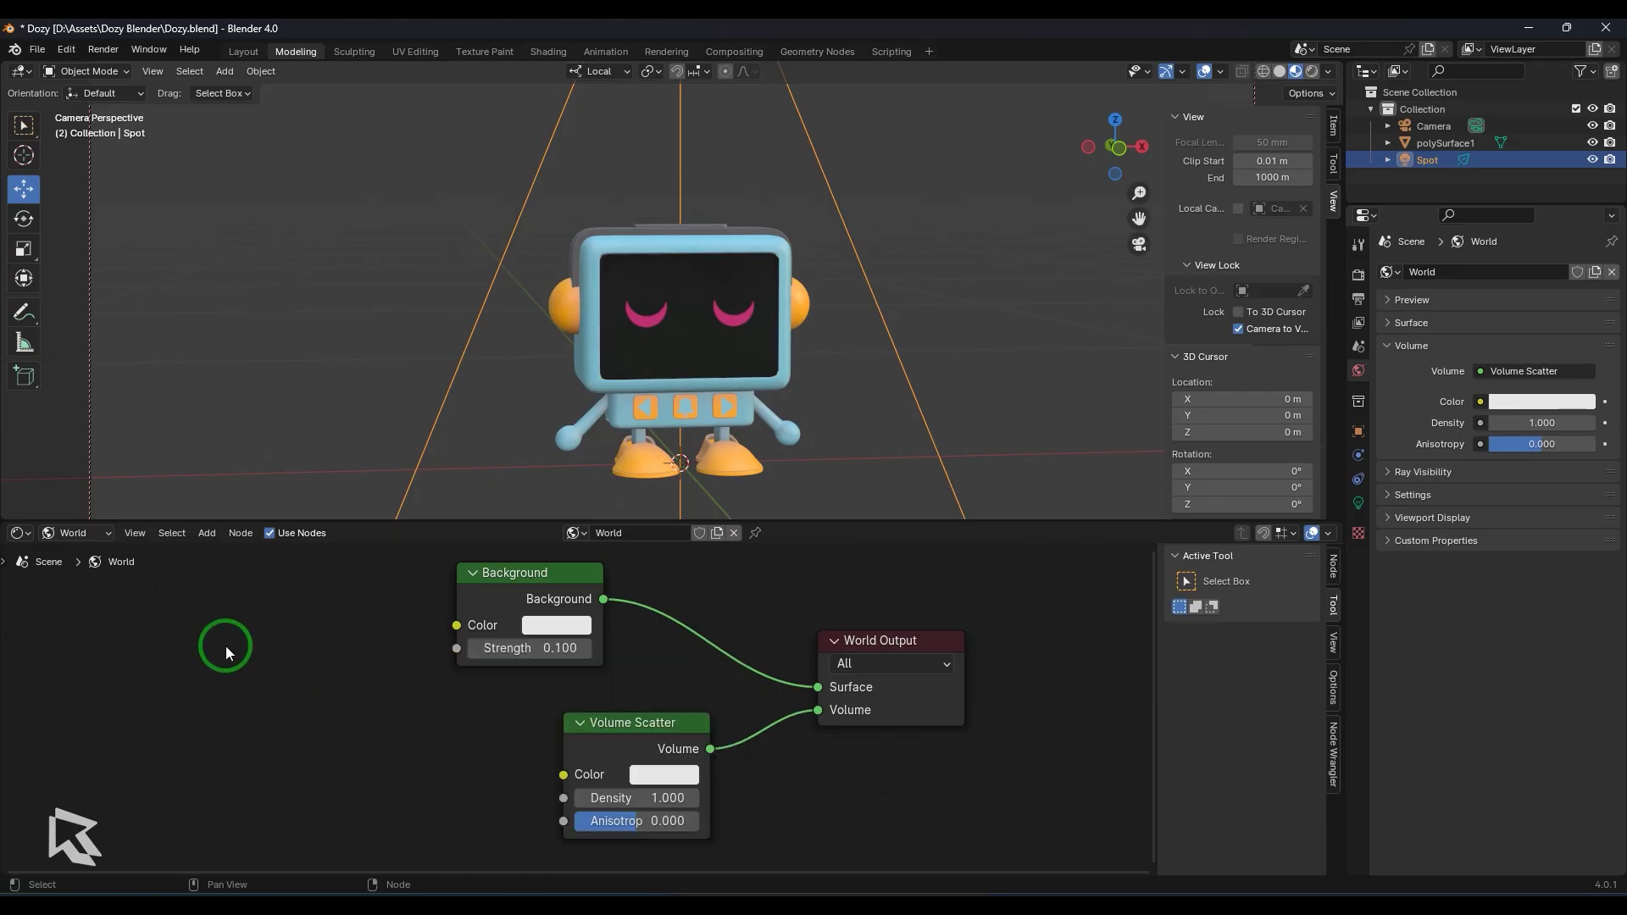
key(shift+a)
mouse_move(226, 744)
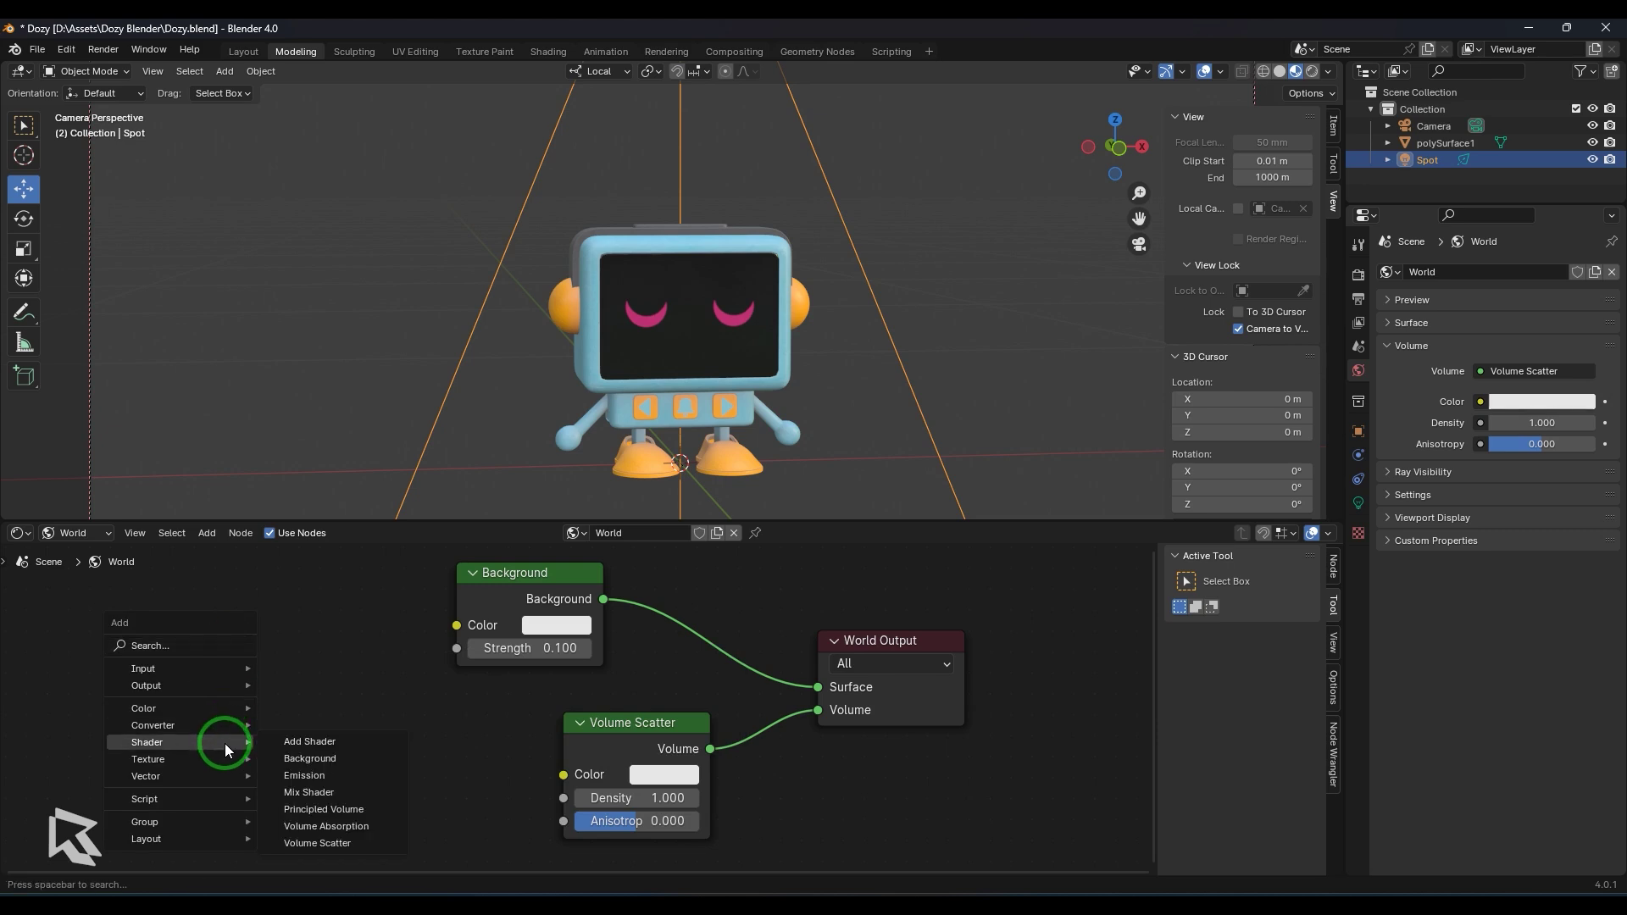
click(363, 849)
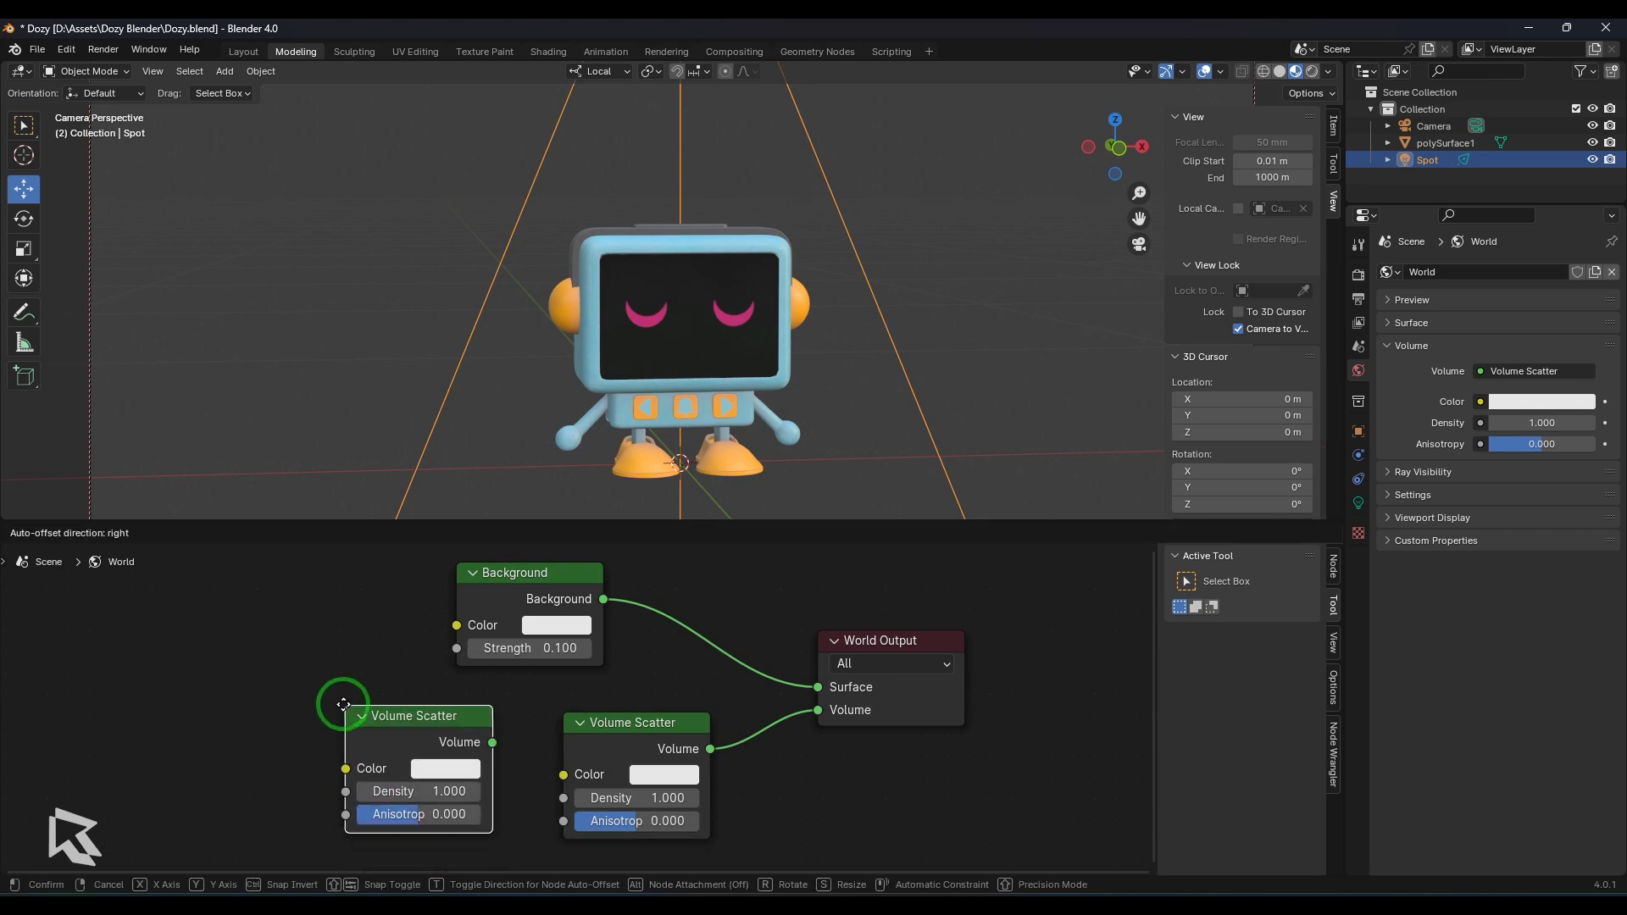
click(427, 730)
drag(442, 738, 454, 773)
key(Escape)
drag(229, 654, 424, 801)
key(x)
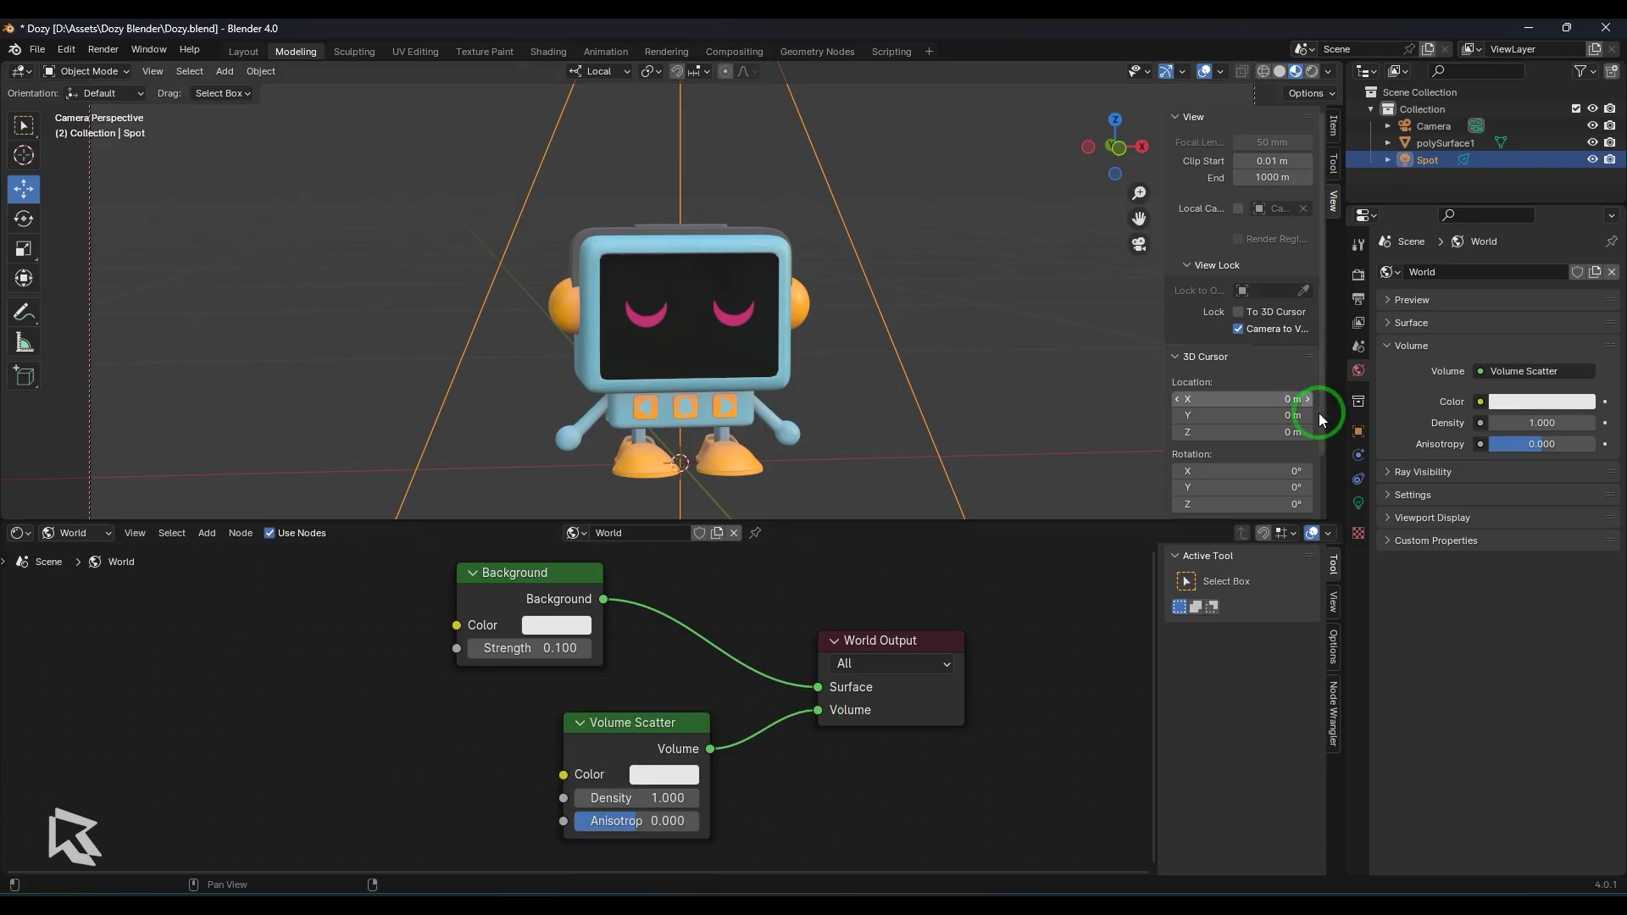
Switch the viewport to Cycles Rendered shading and deselect the spot light to see the beam
click(1357, 273)
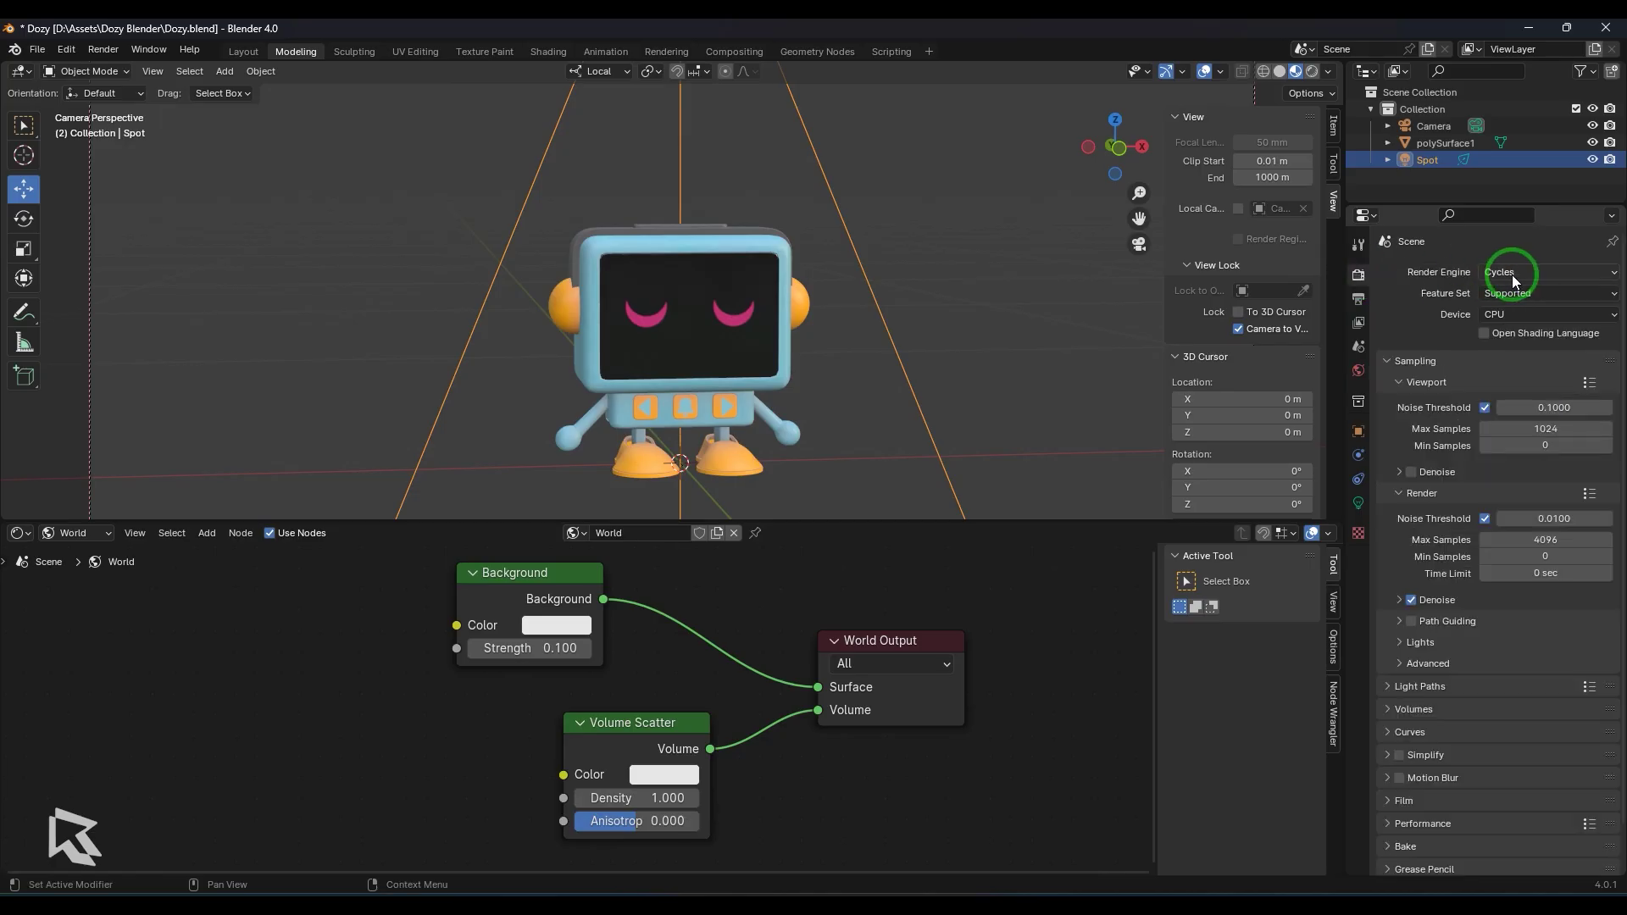
click(1312, 71)
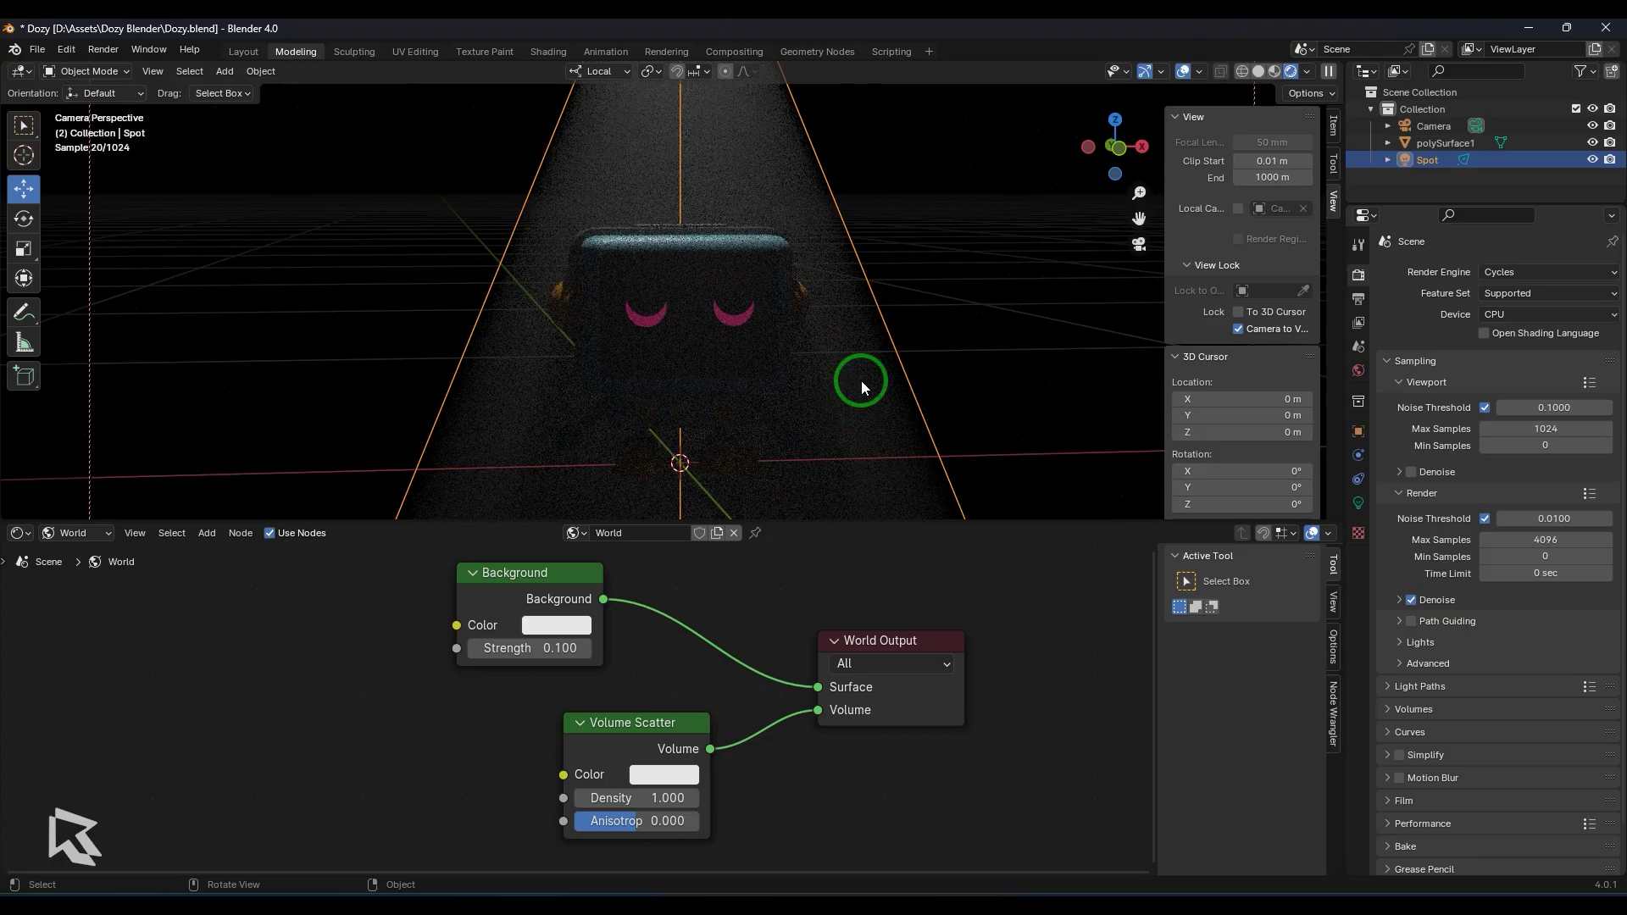
click(971, 202)
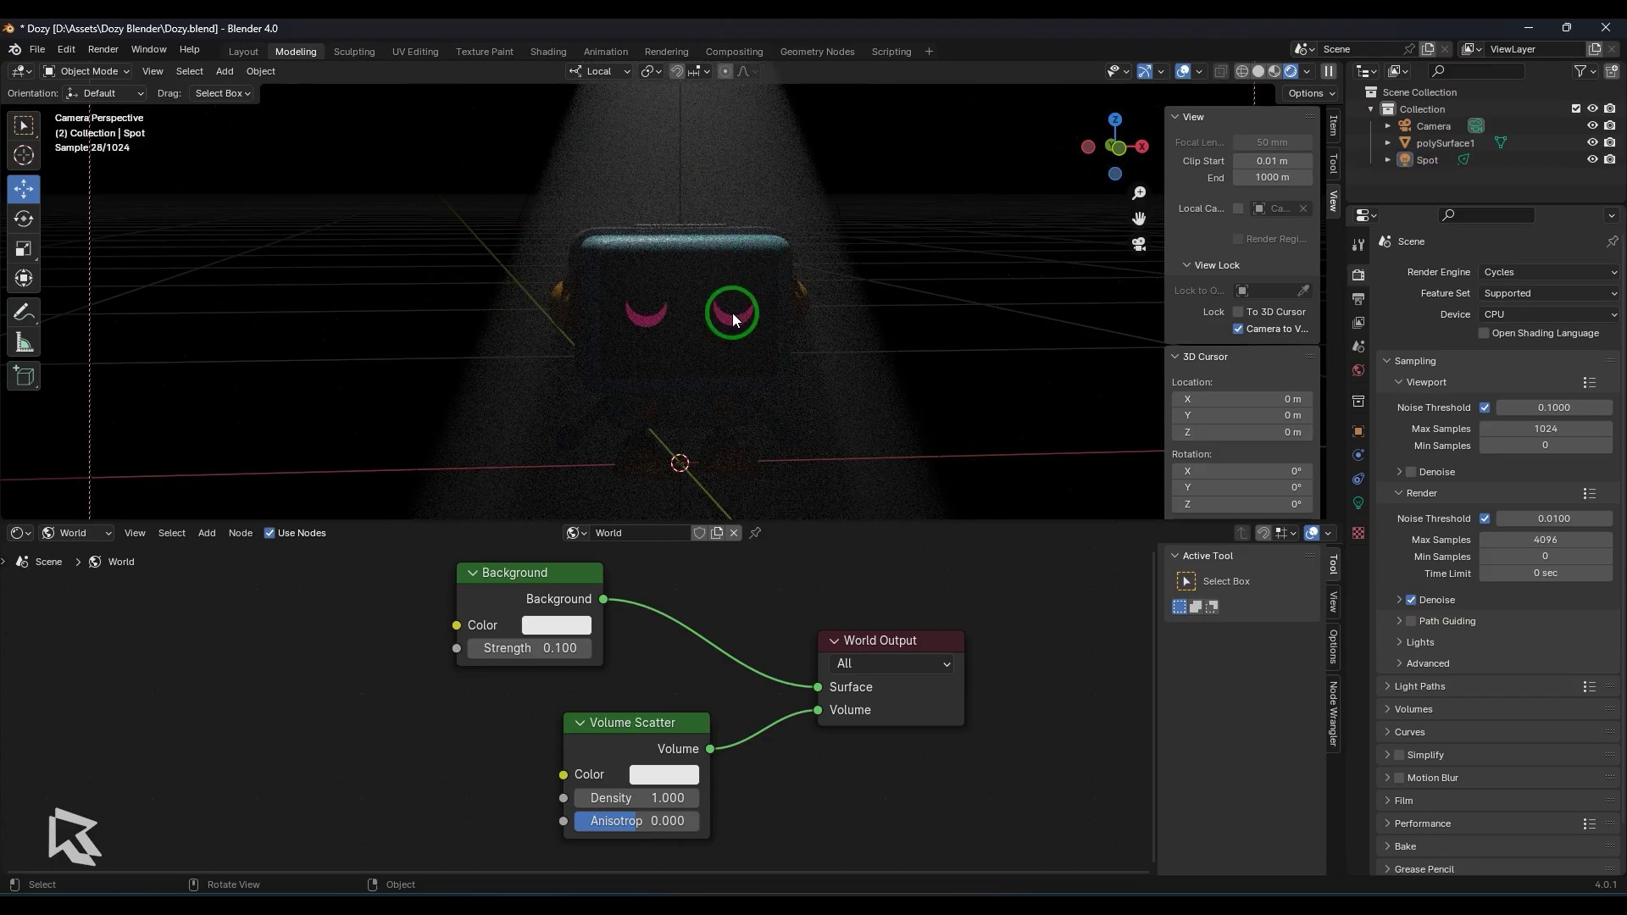
middle_drag(836, 805, 830, 772)
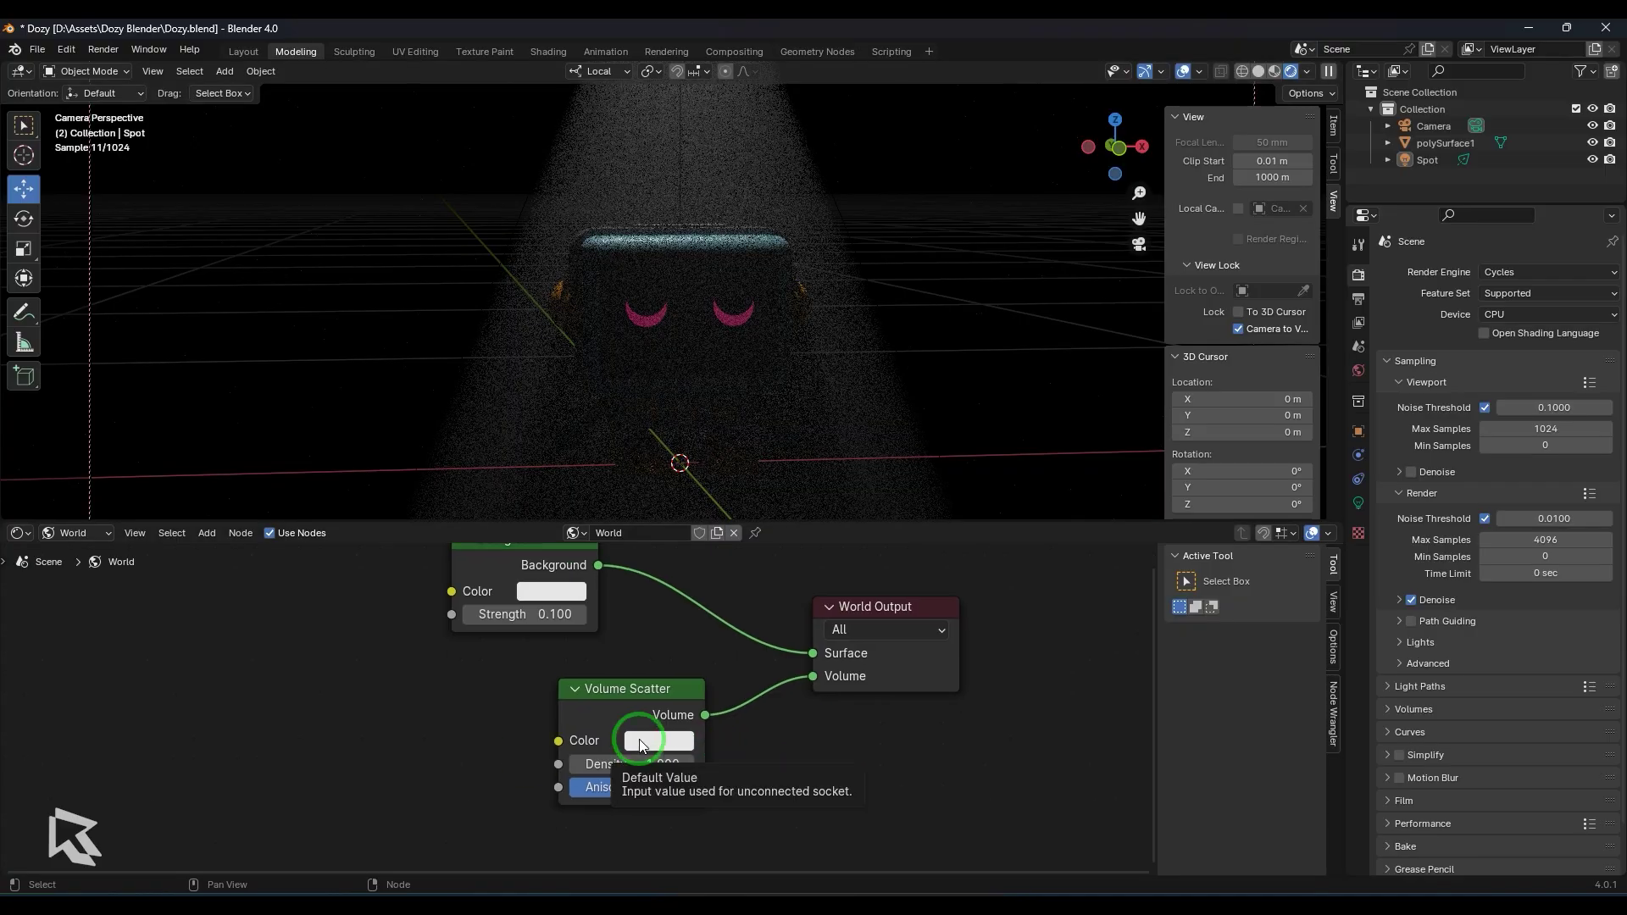
click(641, 743)
drag(725, 512, 707, 566)
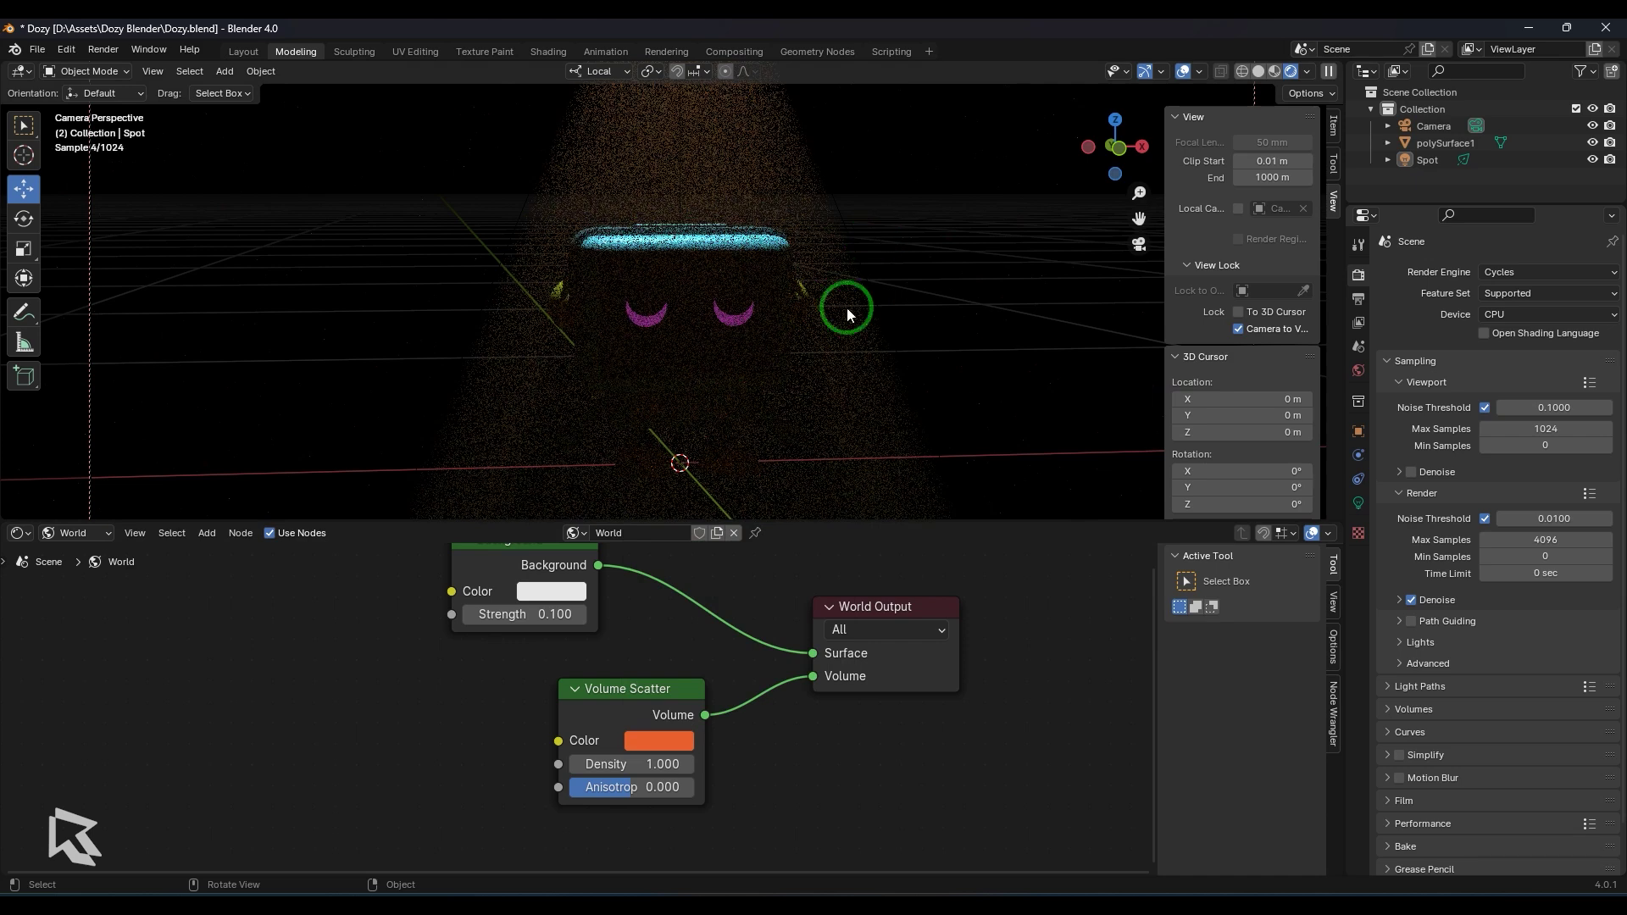
click(668, 739)
double_click(710, 669)
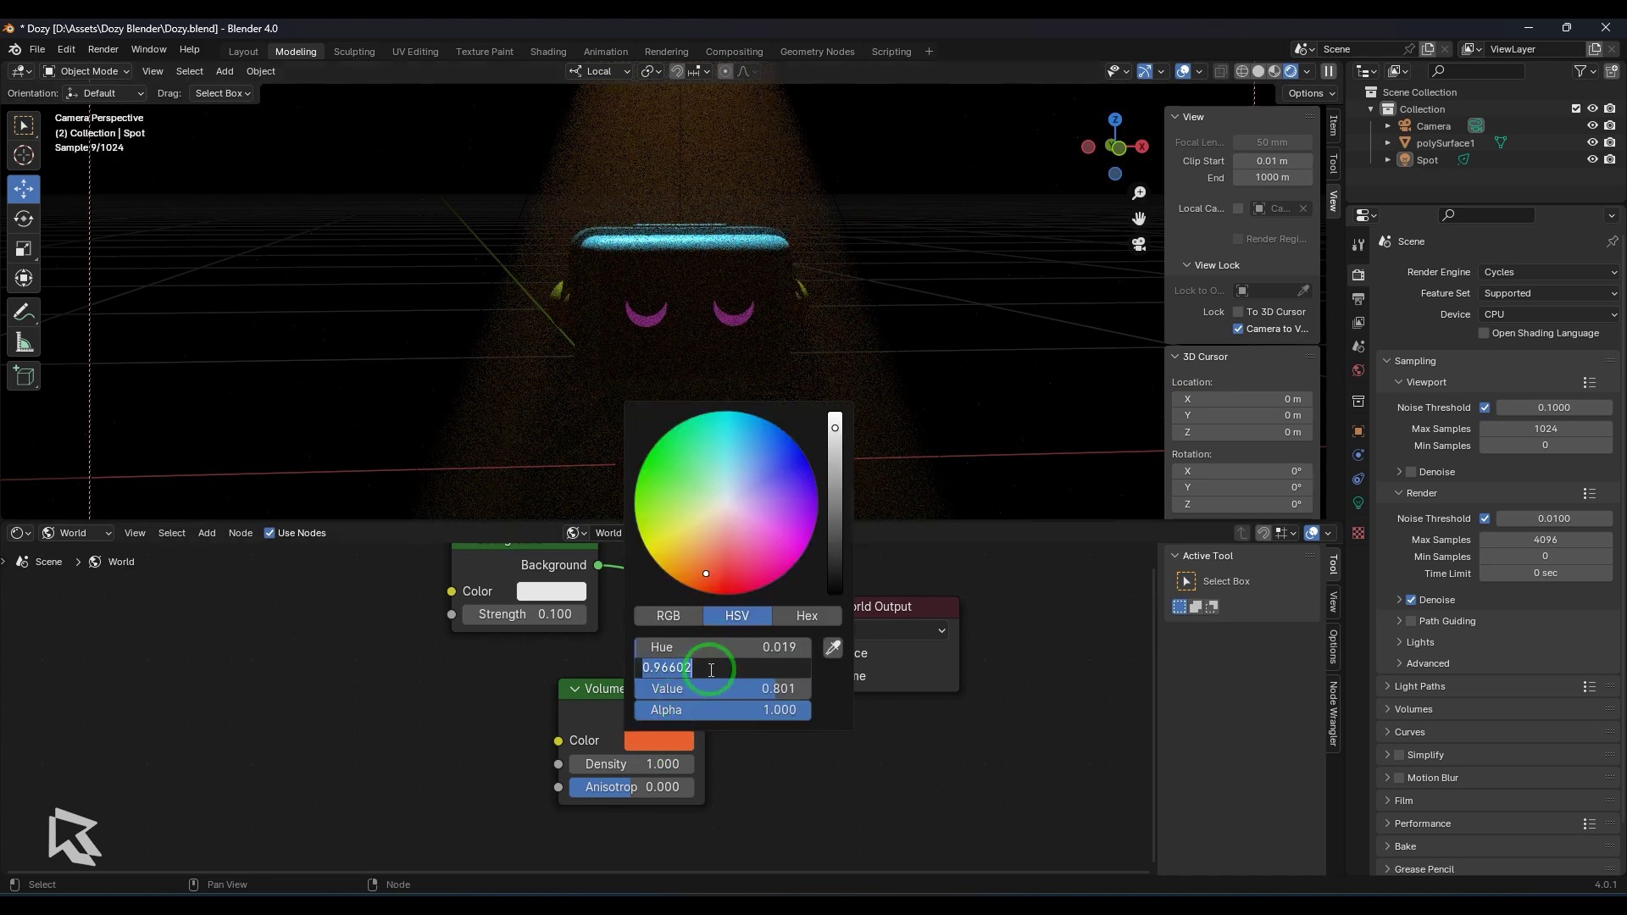
text(0)
key(Return)
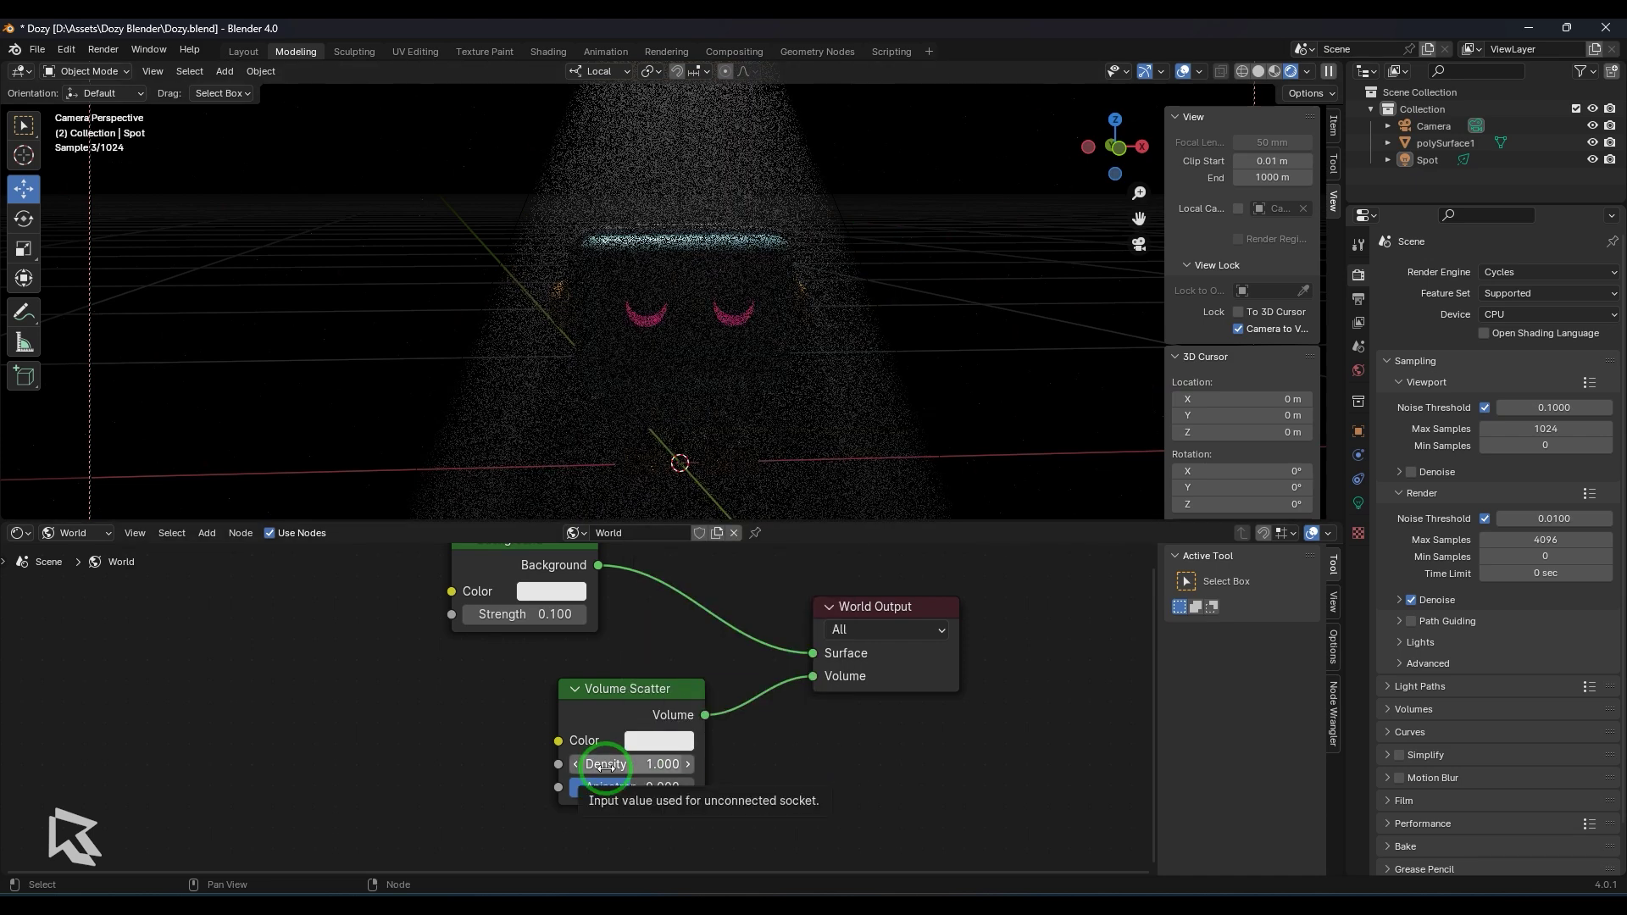
click(605, 765)
text(0.1)
key(Return)
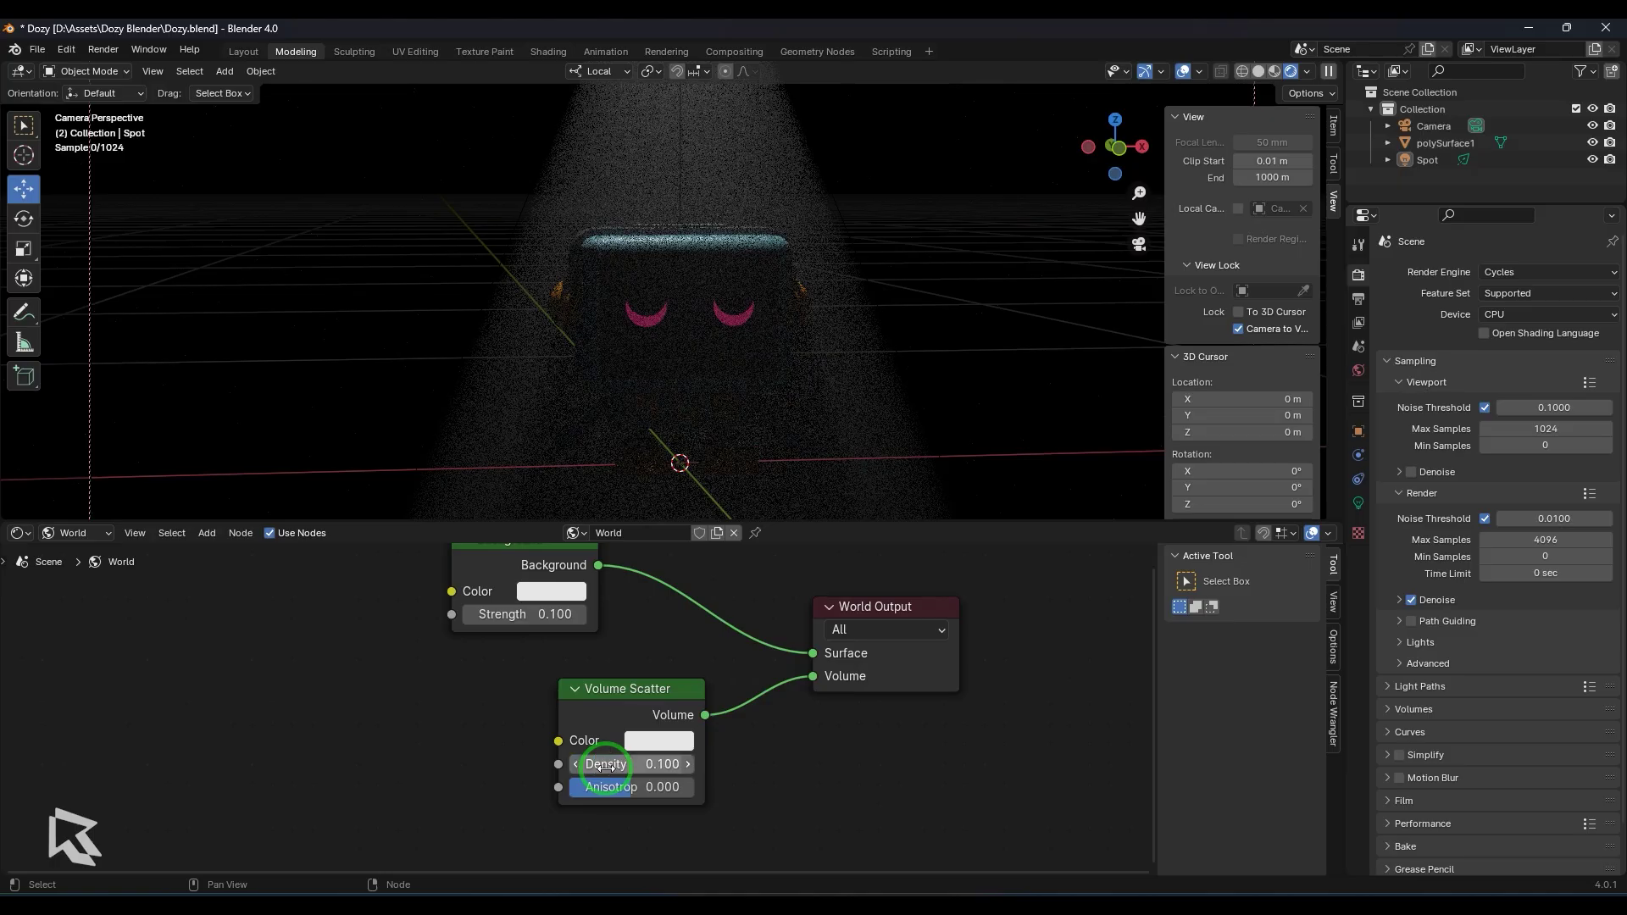
click(607, 766)
text(2)
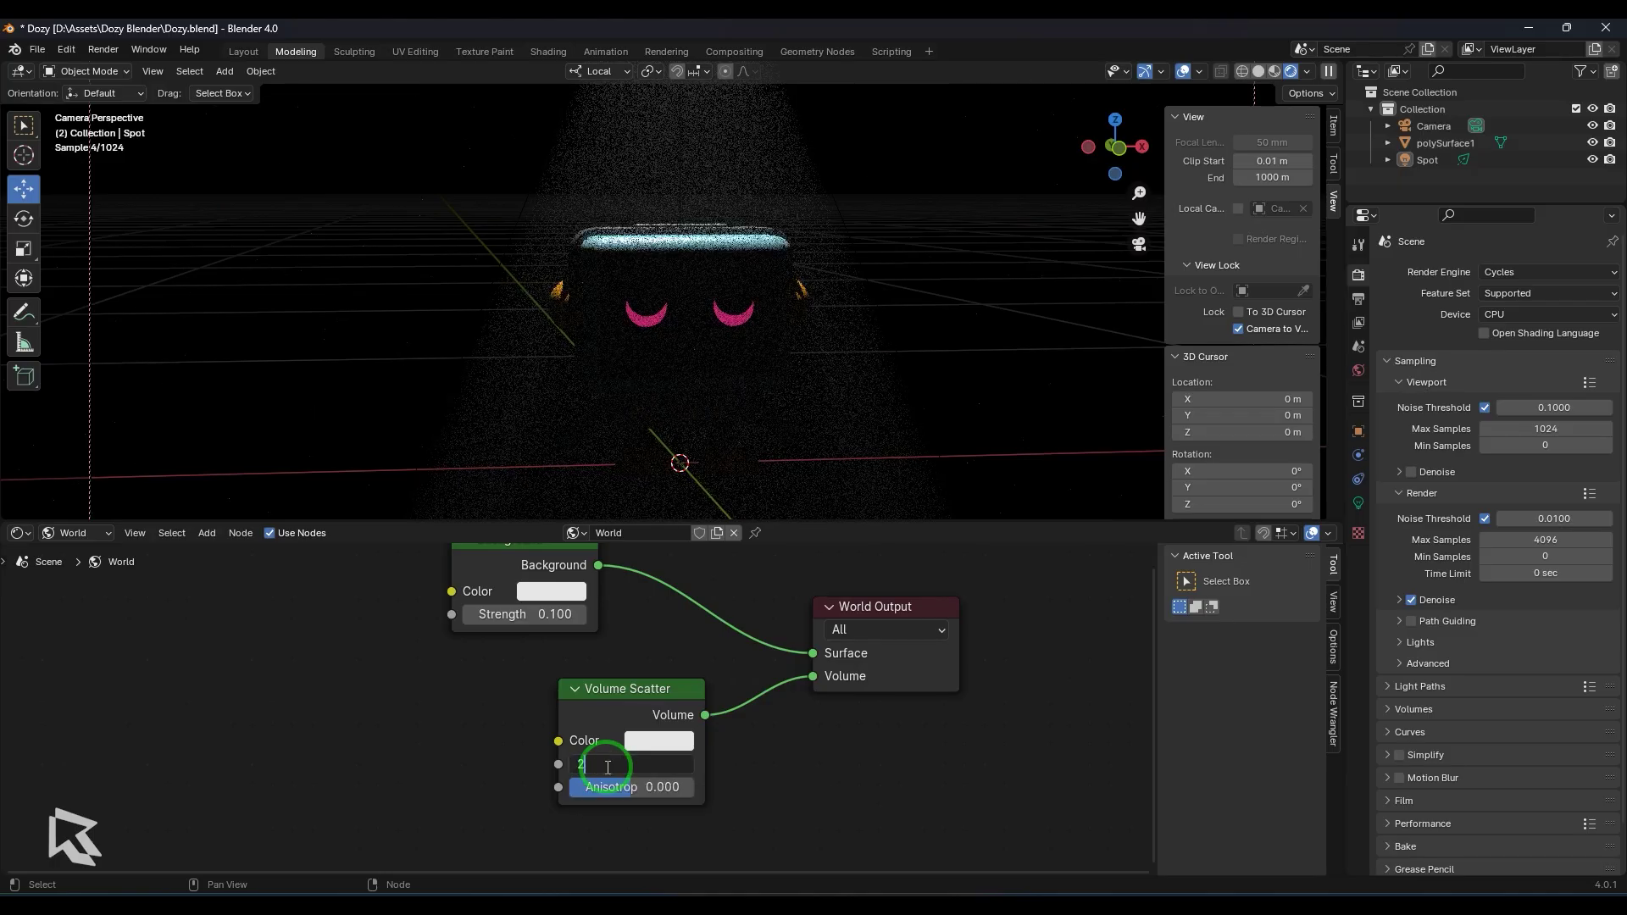
key(Return)
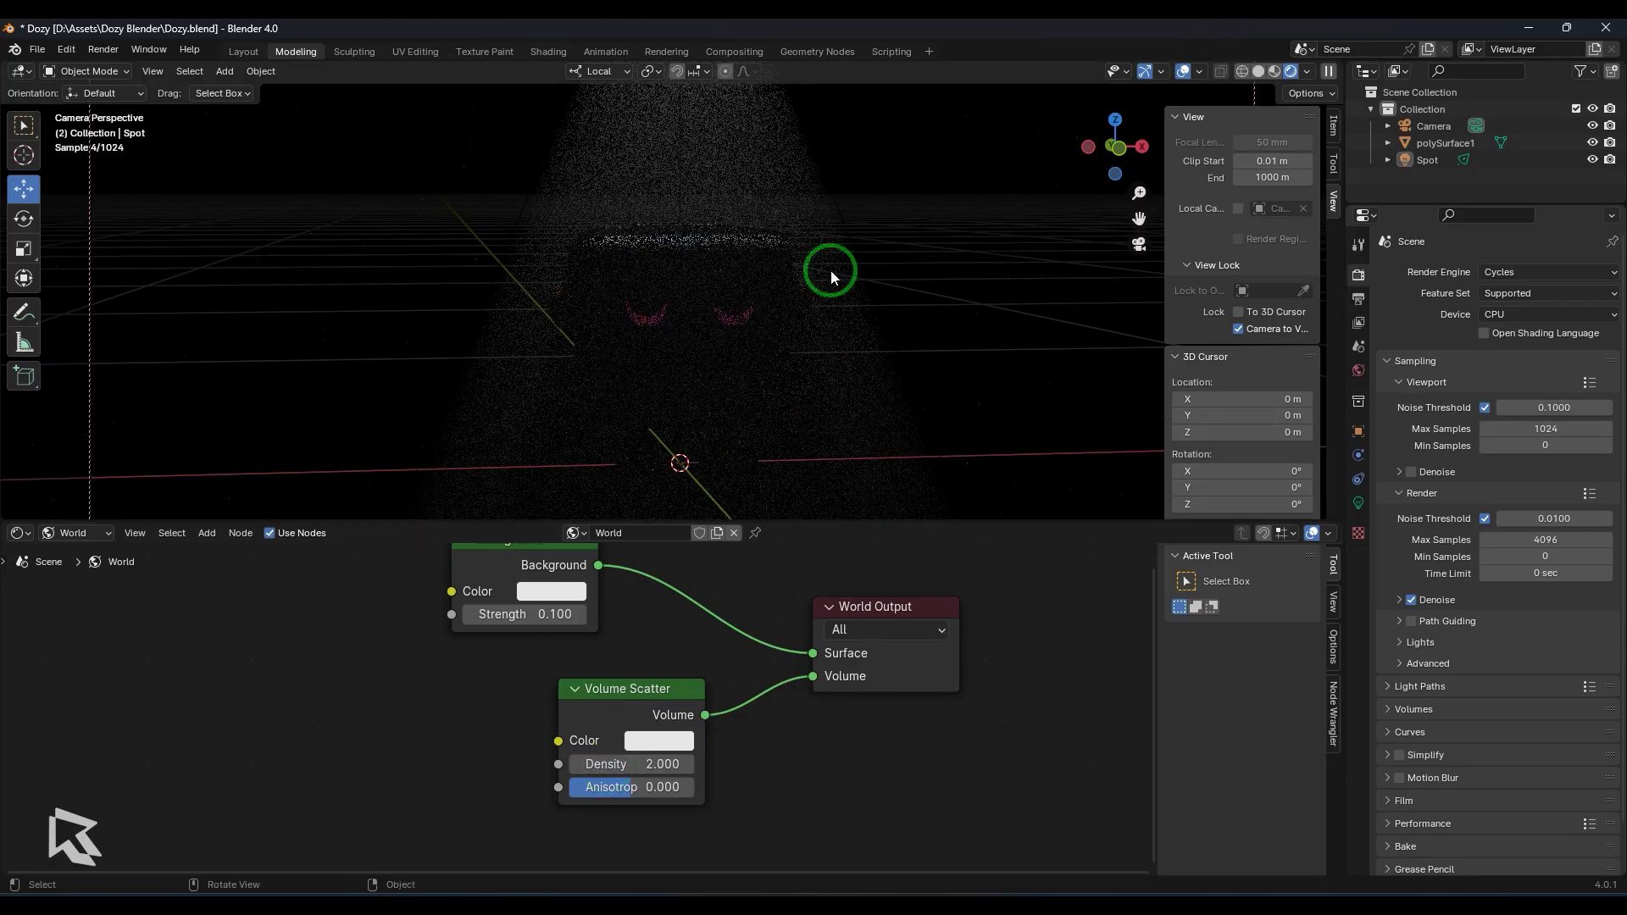
click(627, 762)
text(1)
key(Return)
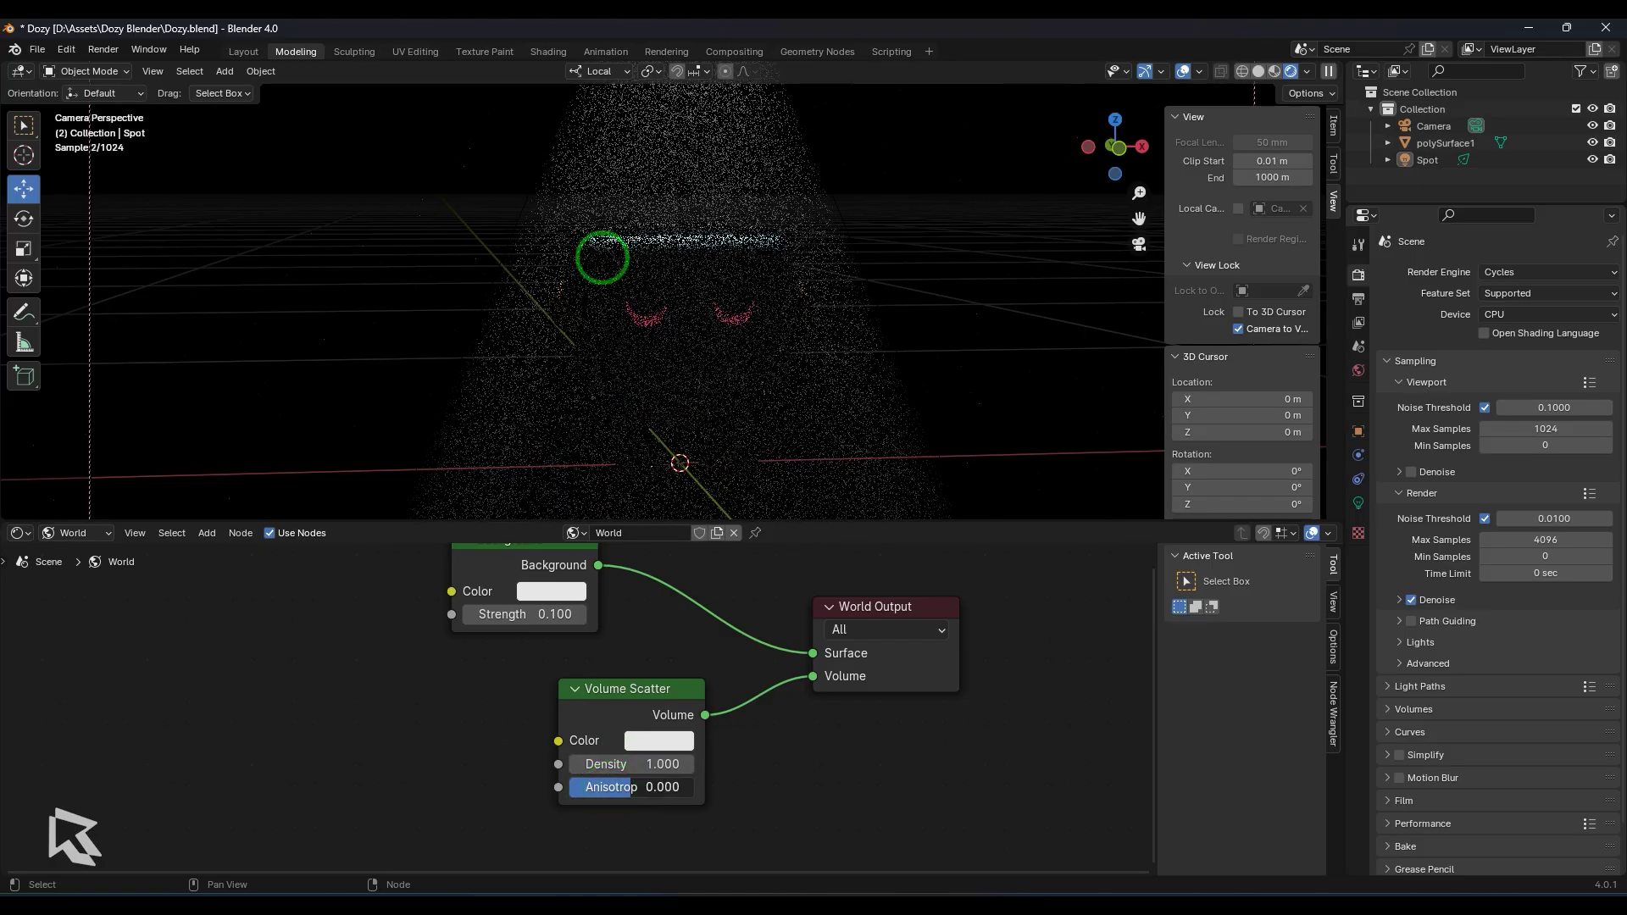
drag(602, 257, 558, 260)
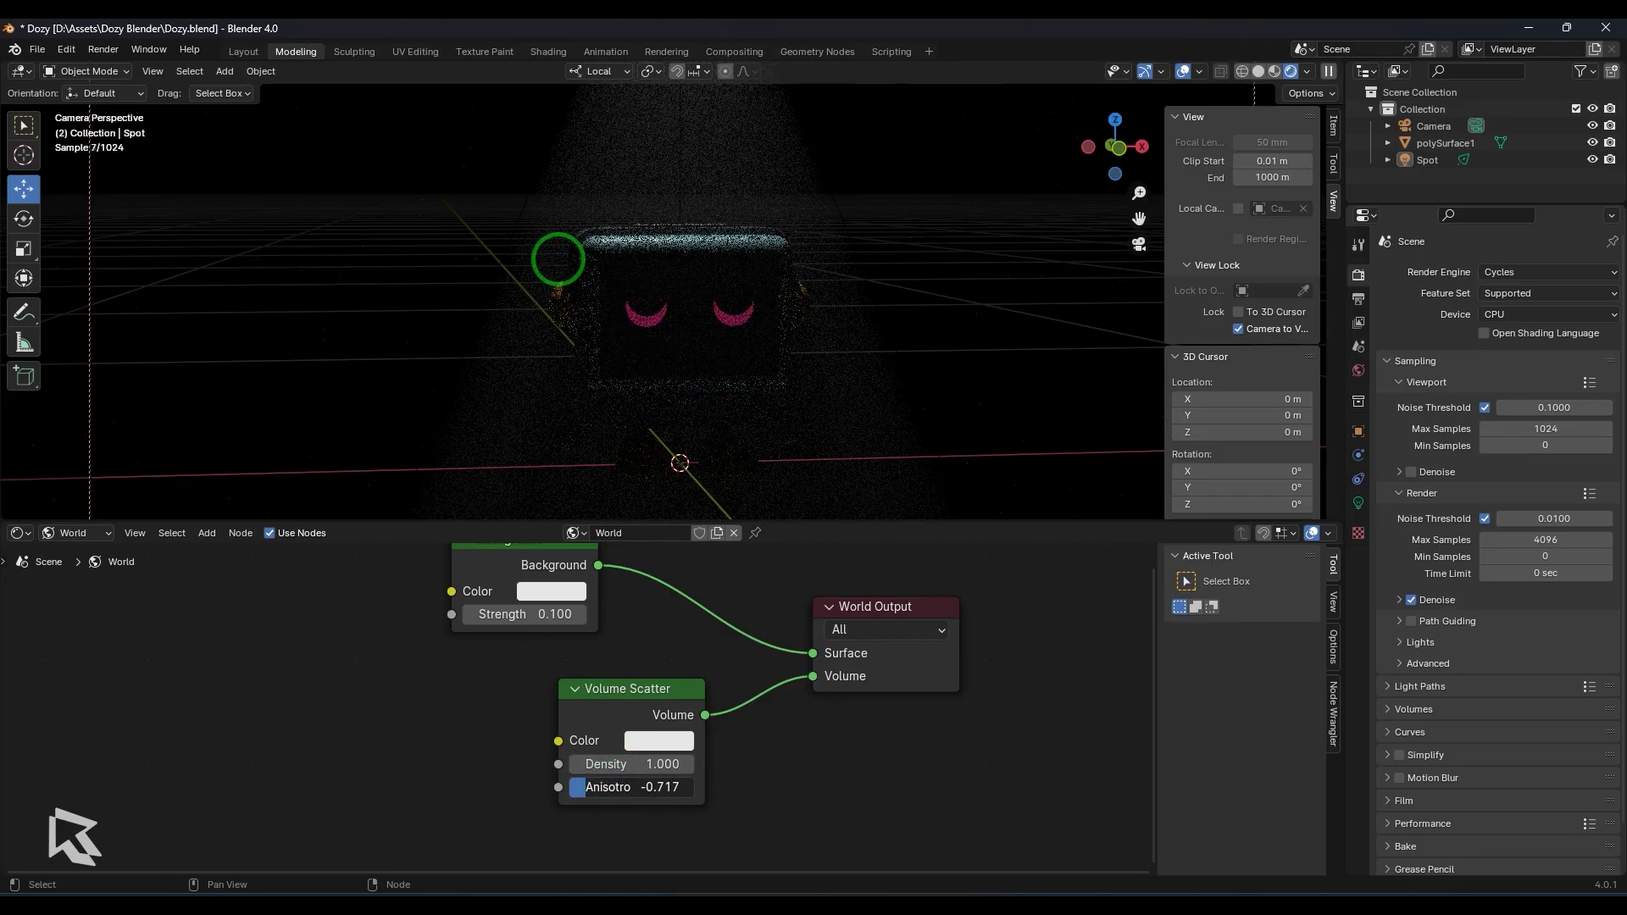
drag(558, 260, 610, 261)
click(652, 786)
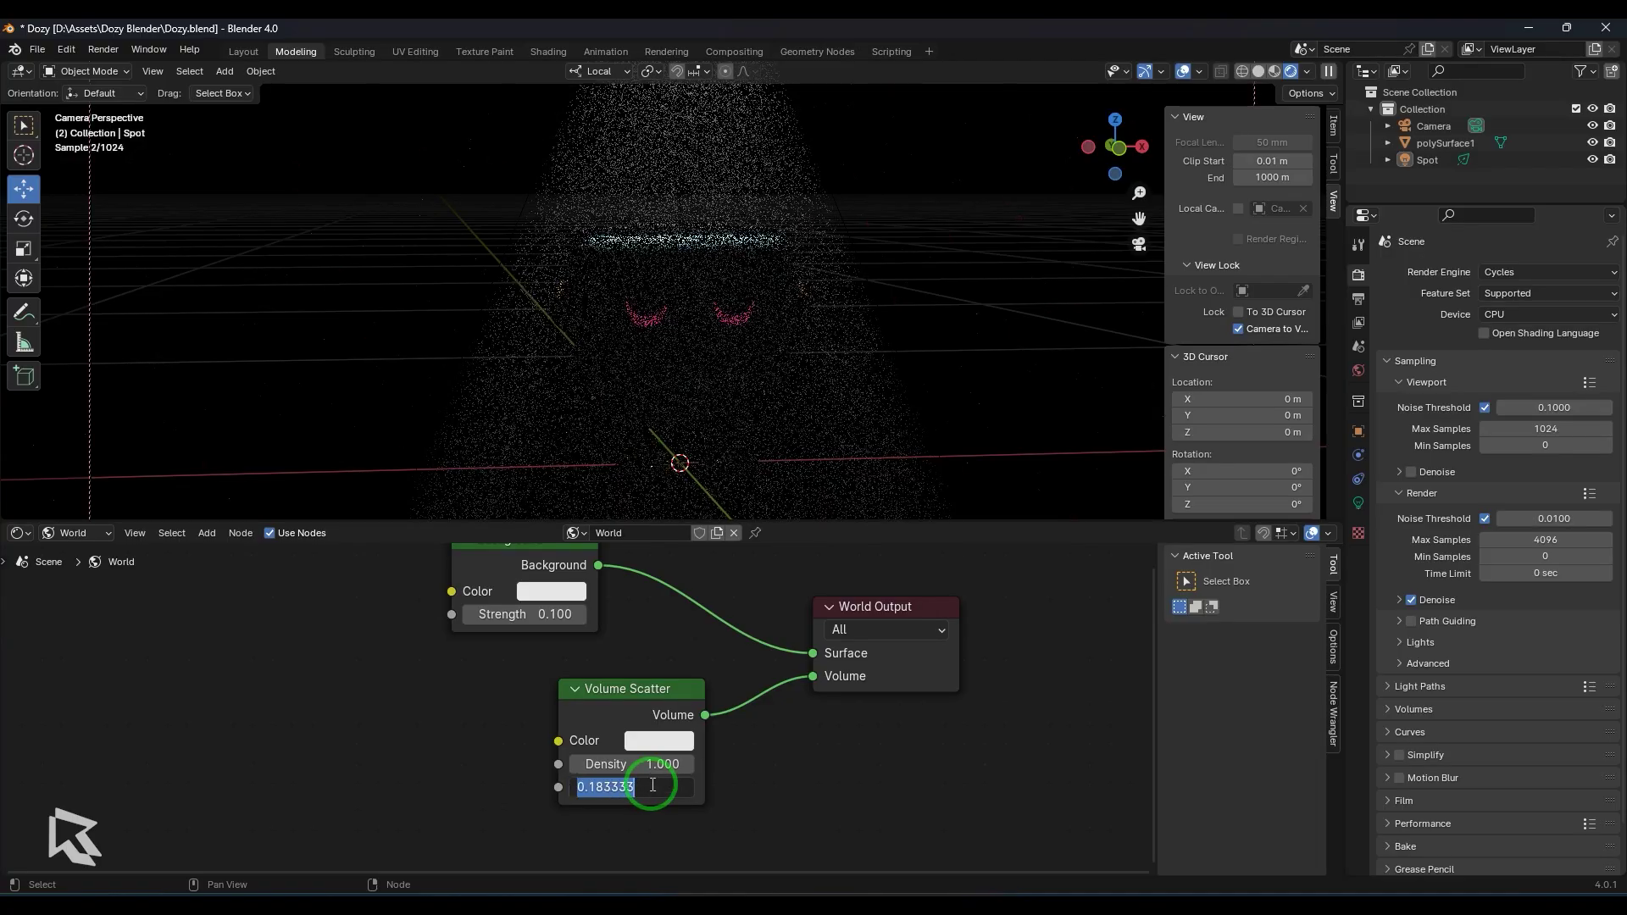
key(Return)
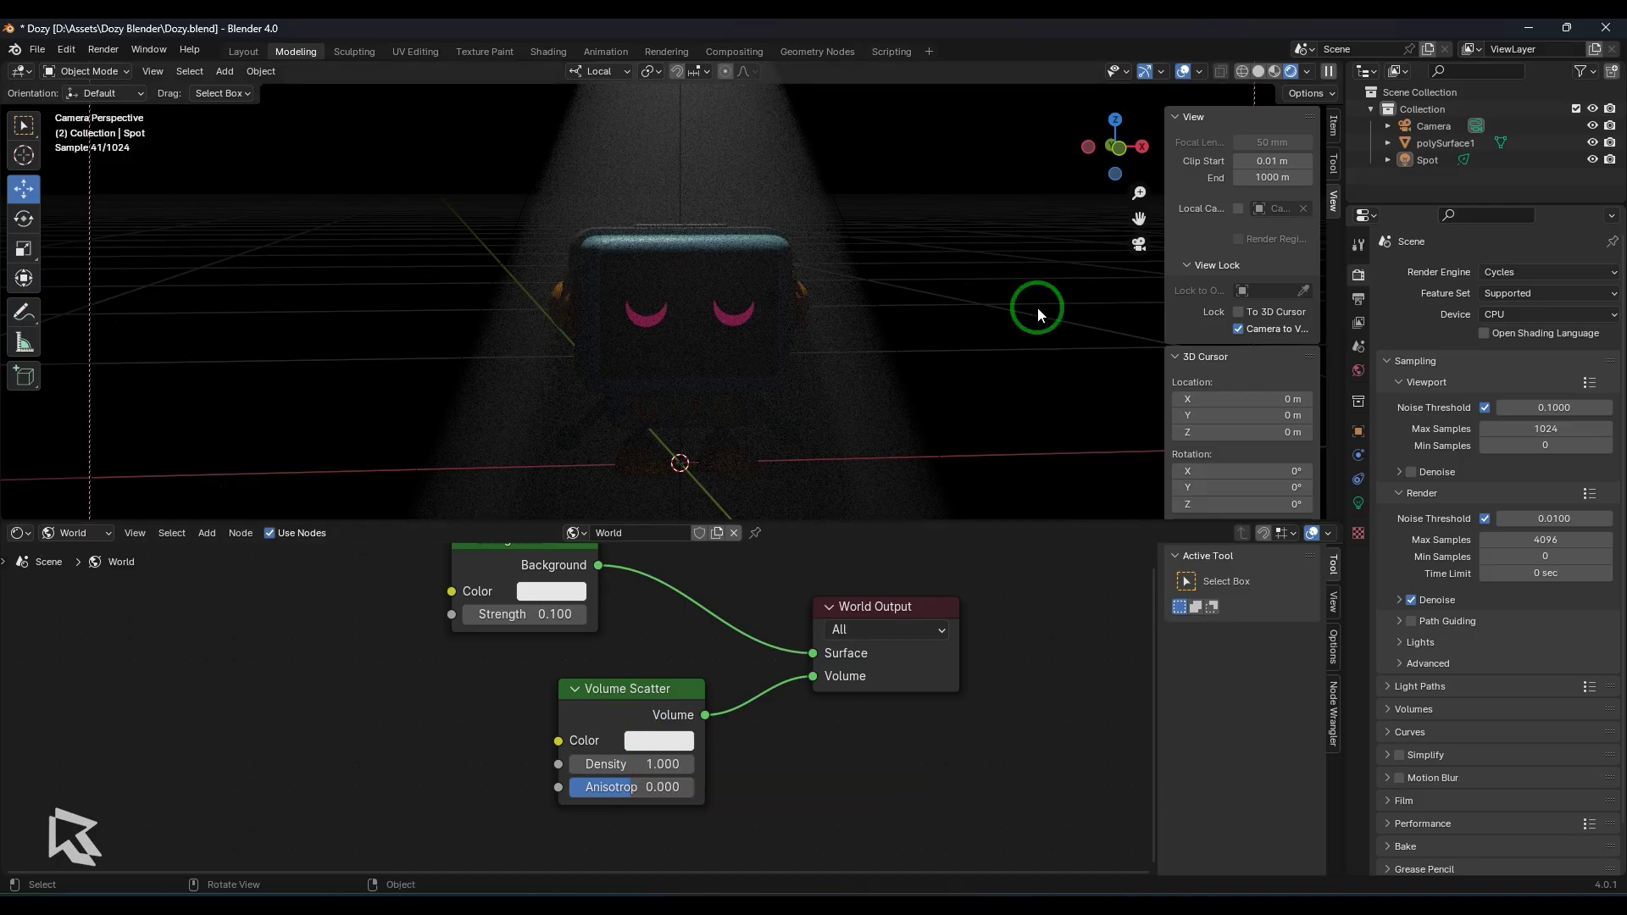
Add a torus and scale it down
key(shift+a)
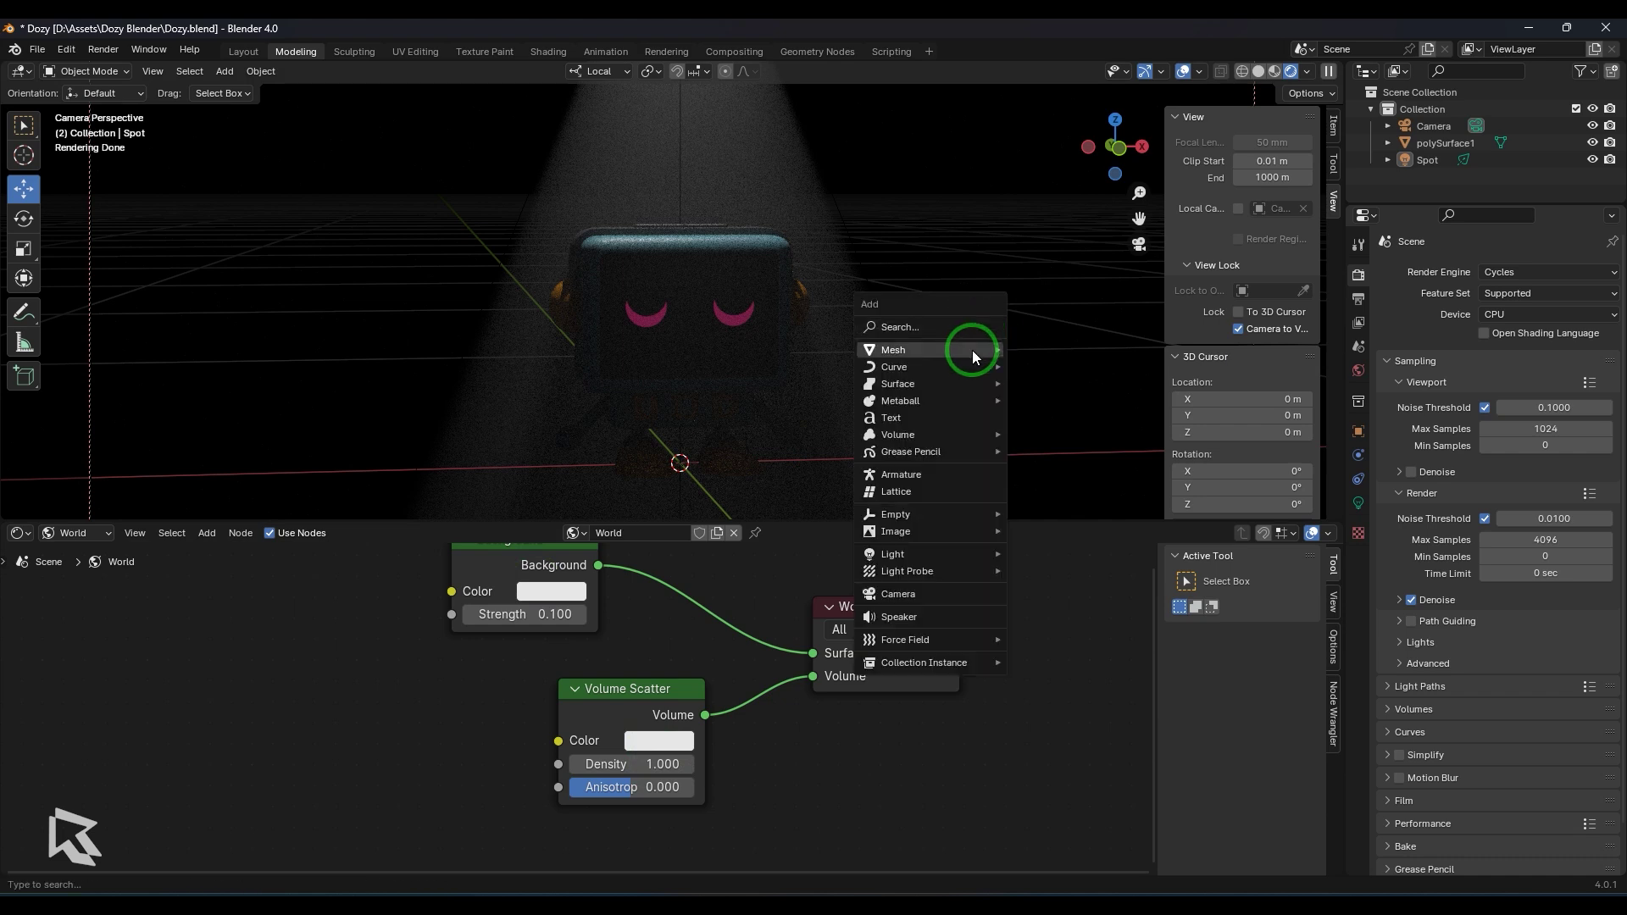
mouse_move(972, 353)
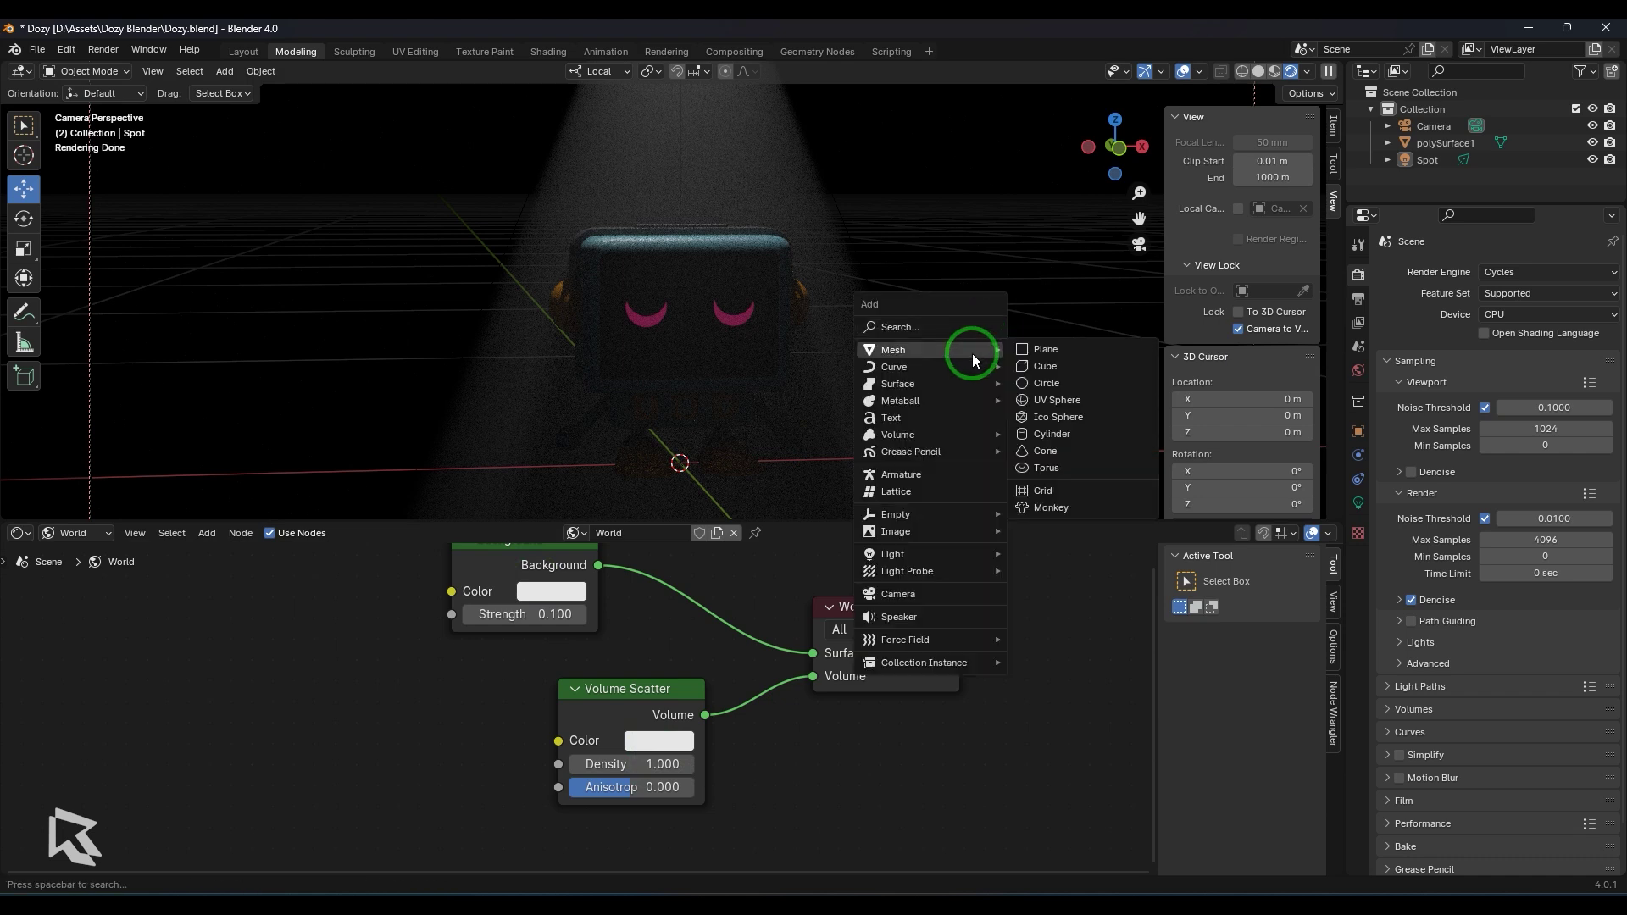
click(1083, 464)
key(s)
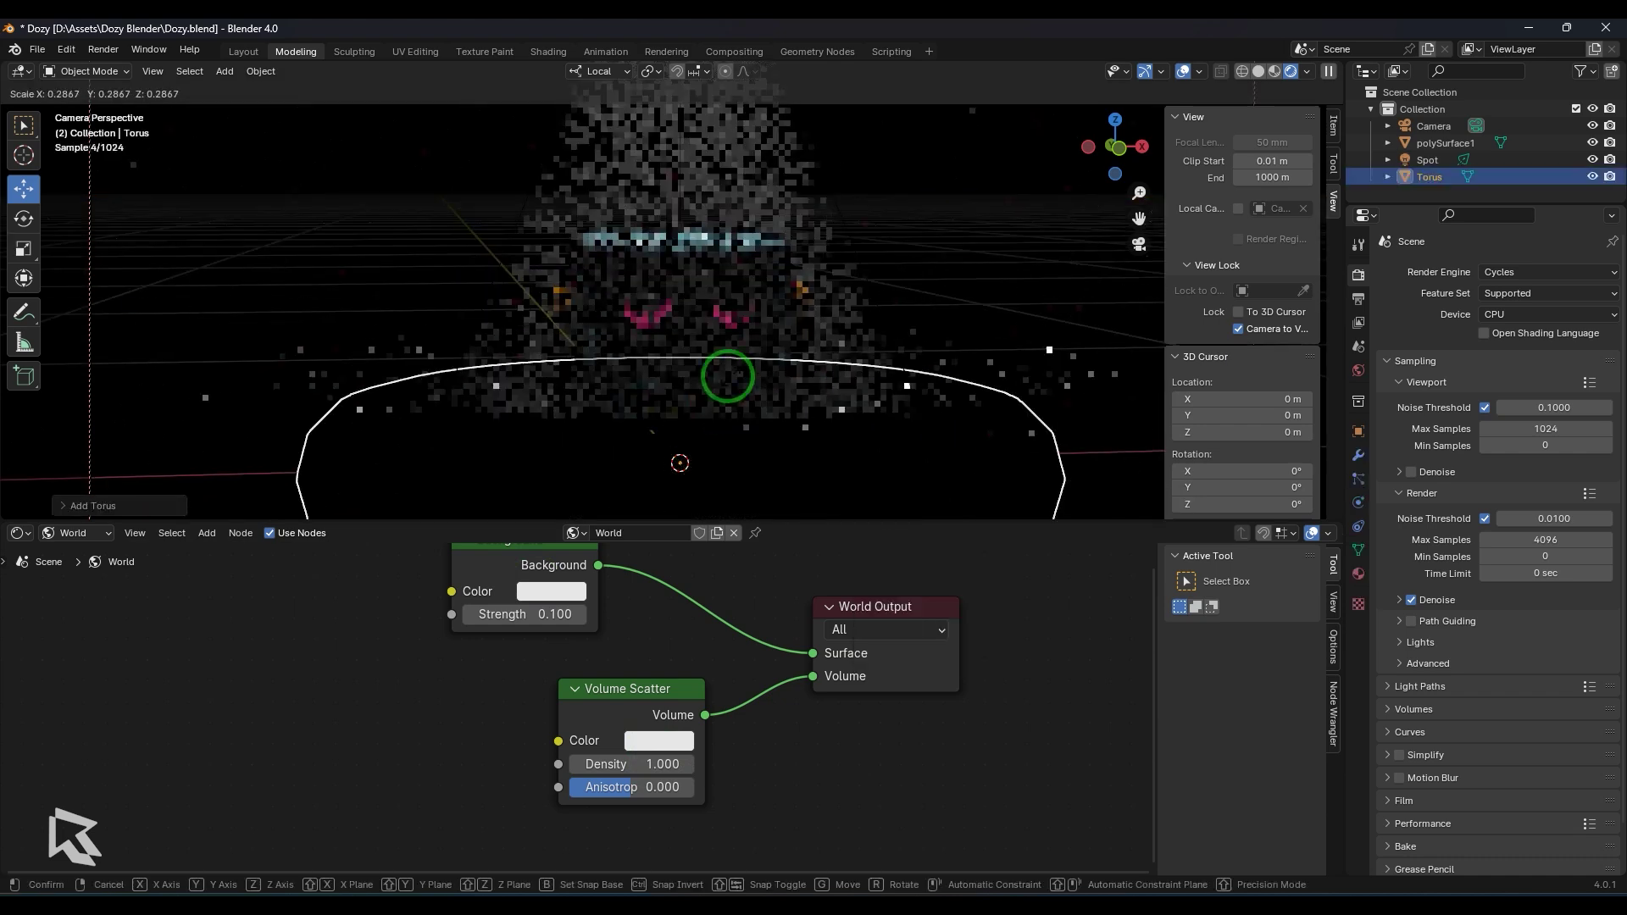
click(893, 398)
key(s)
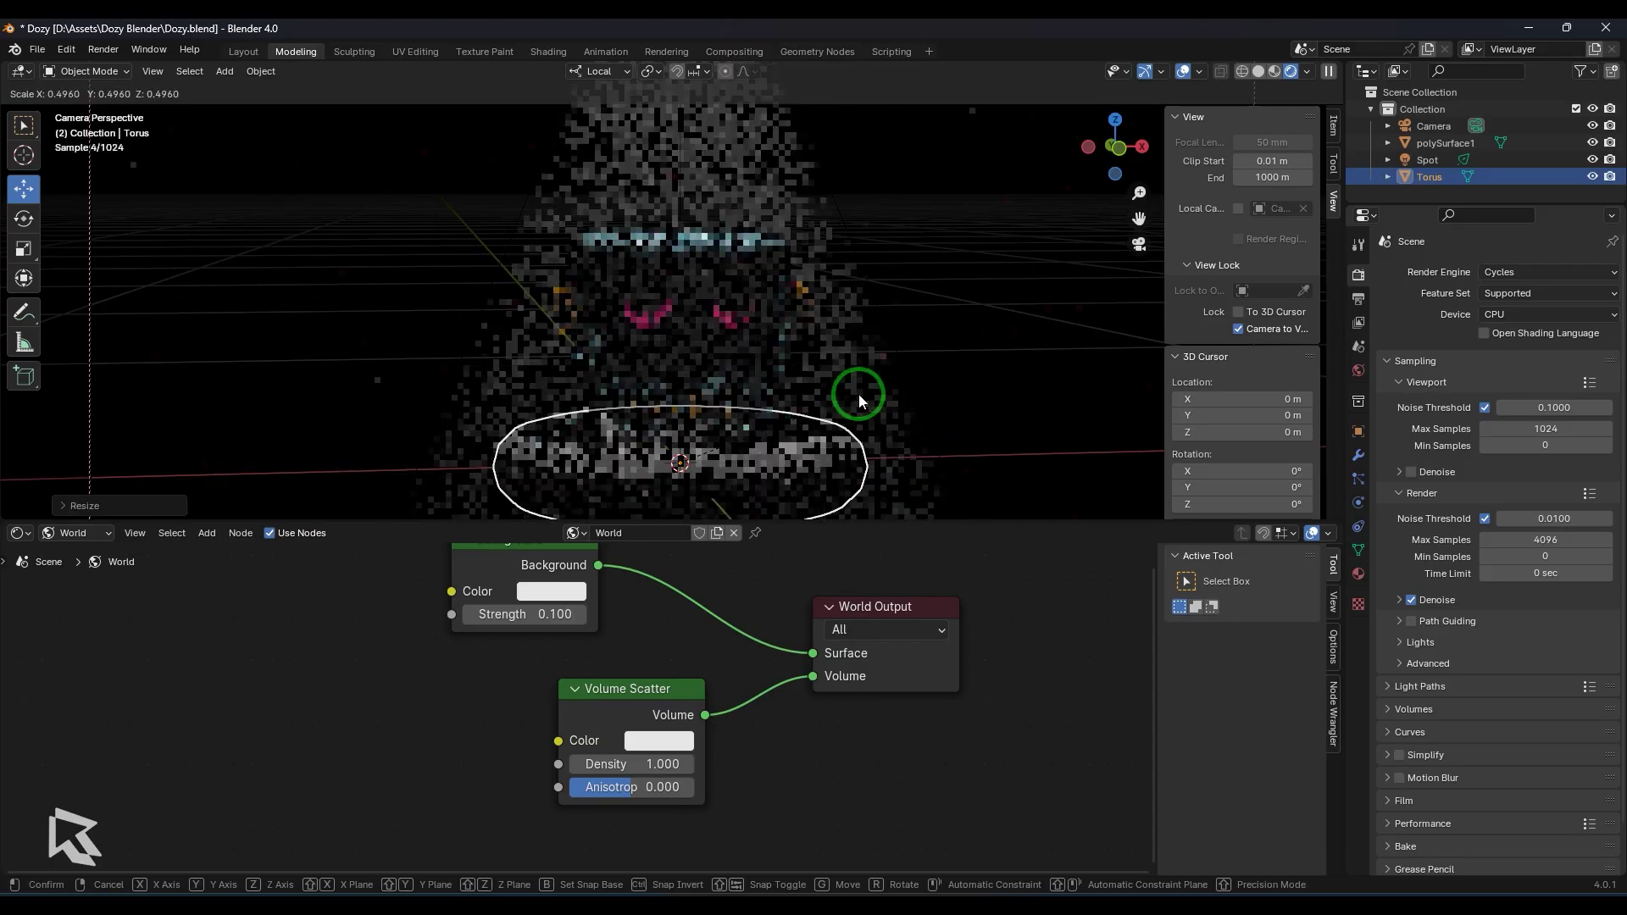
click(857, 394)
Move the torus to the top of the spotlight cone, shrink it further and tilt it slightly
key(g)
click(688, 169)
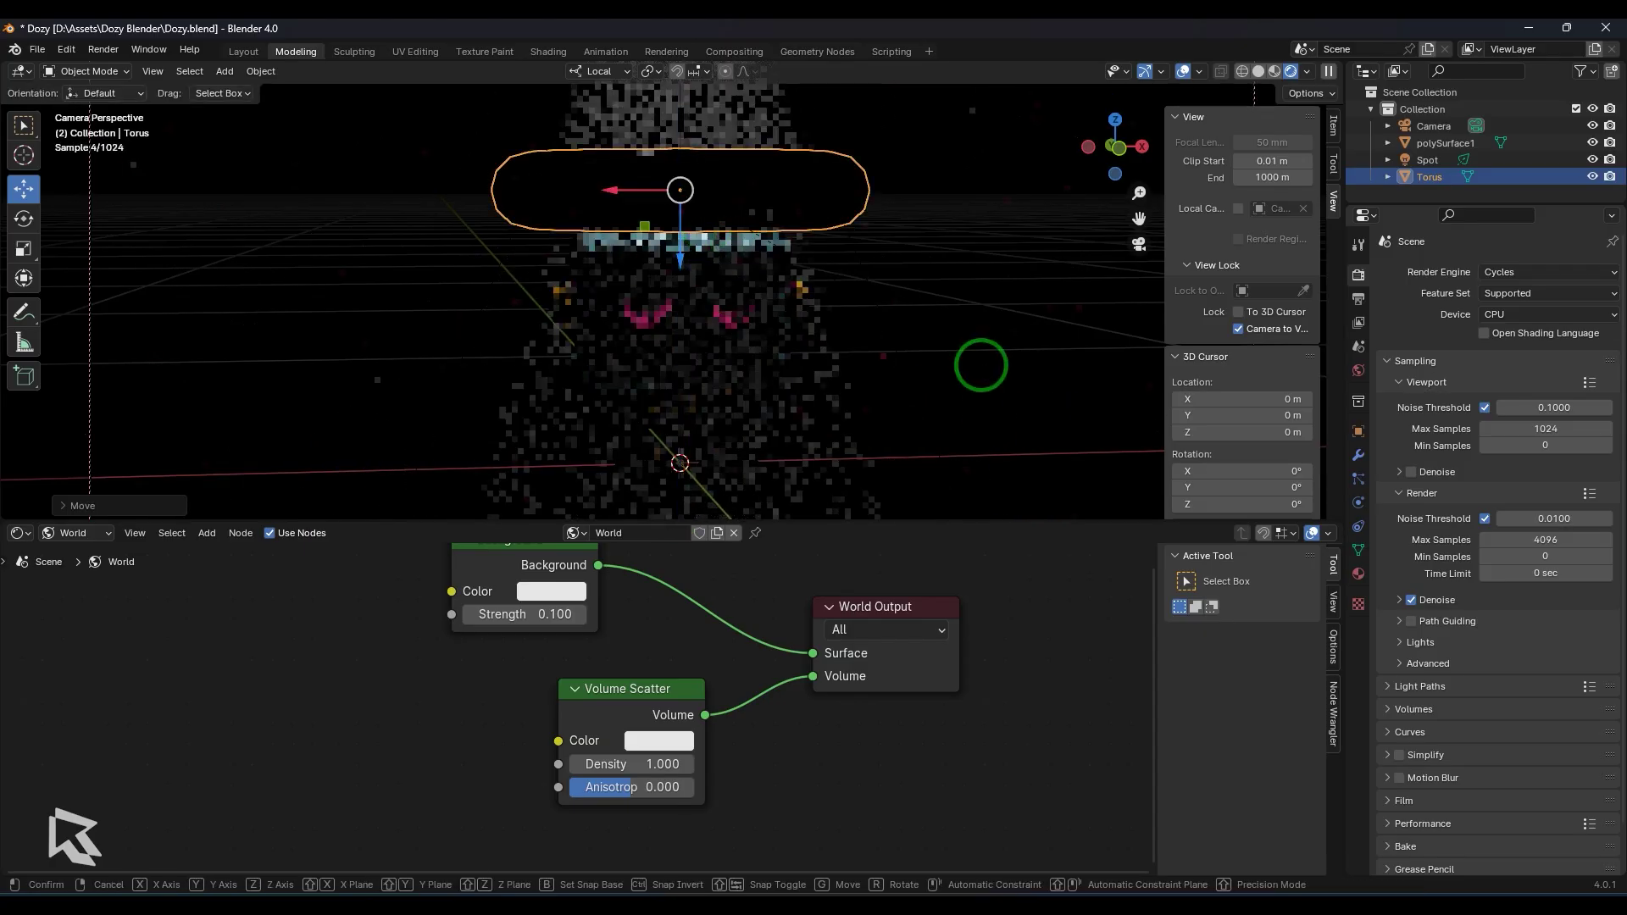
key(s)
click(790, 312)
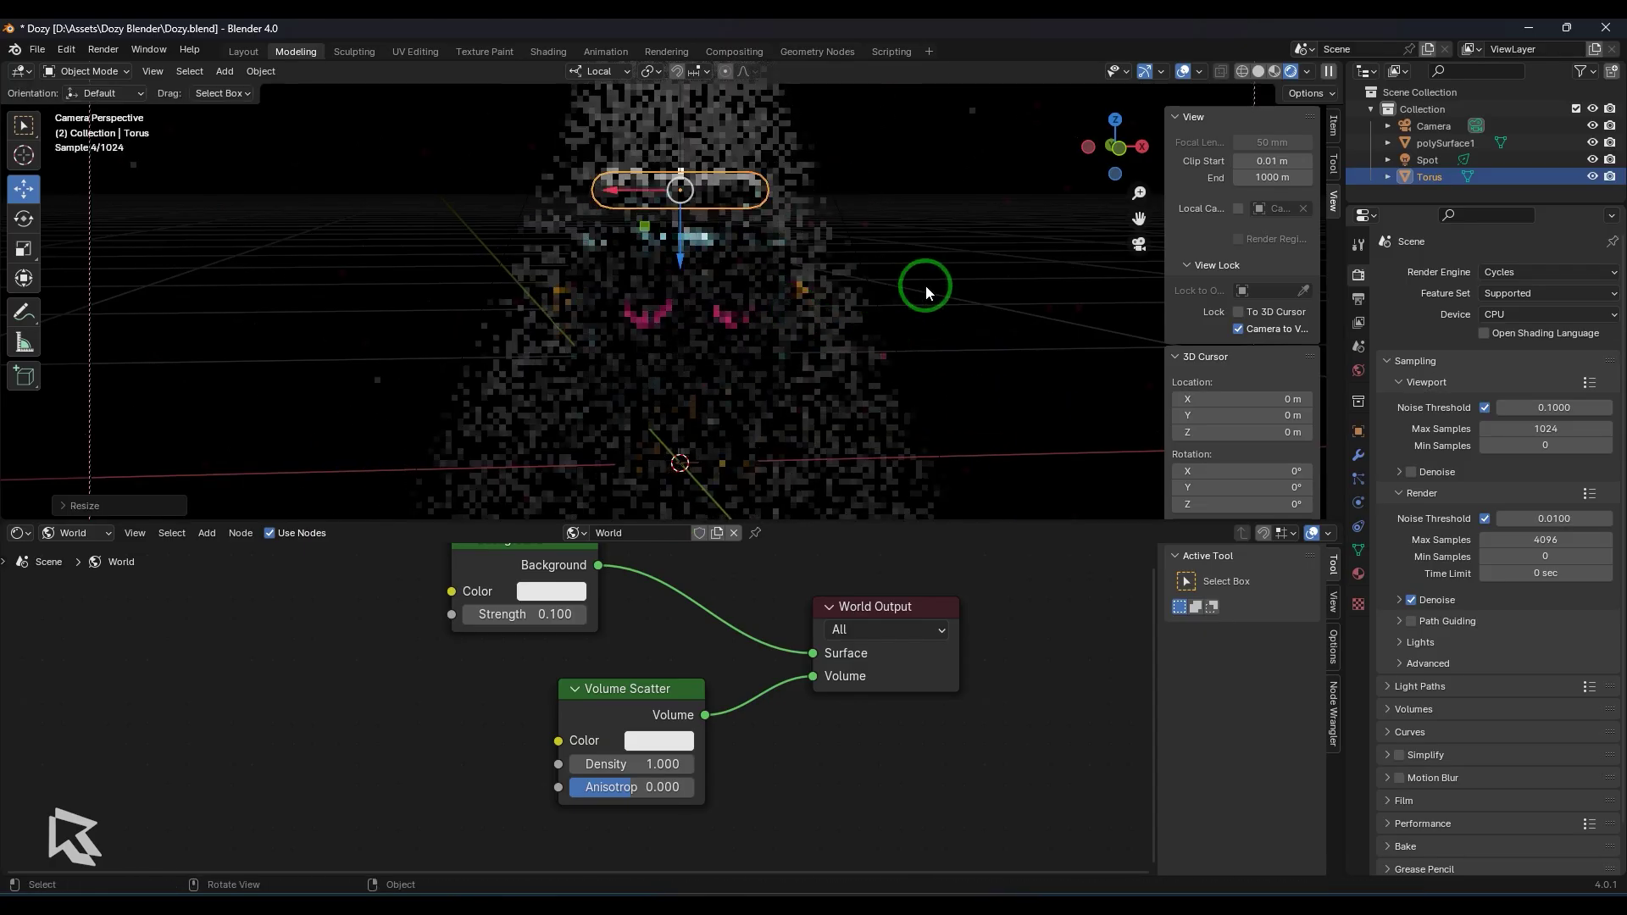
key(r)
key(r)
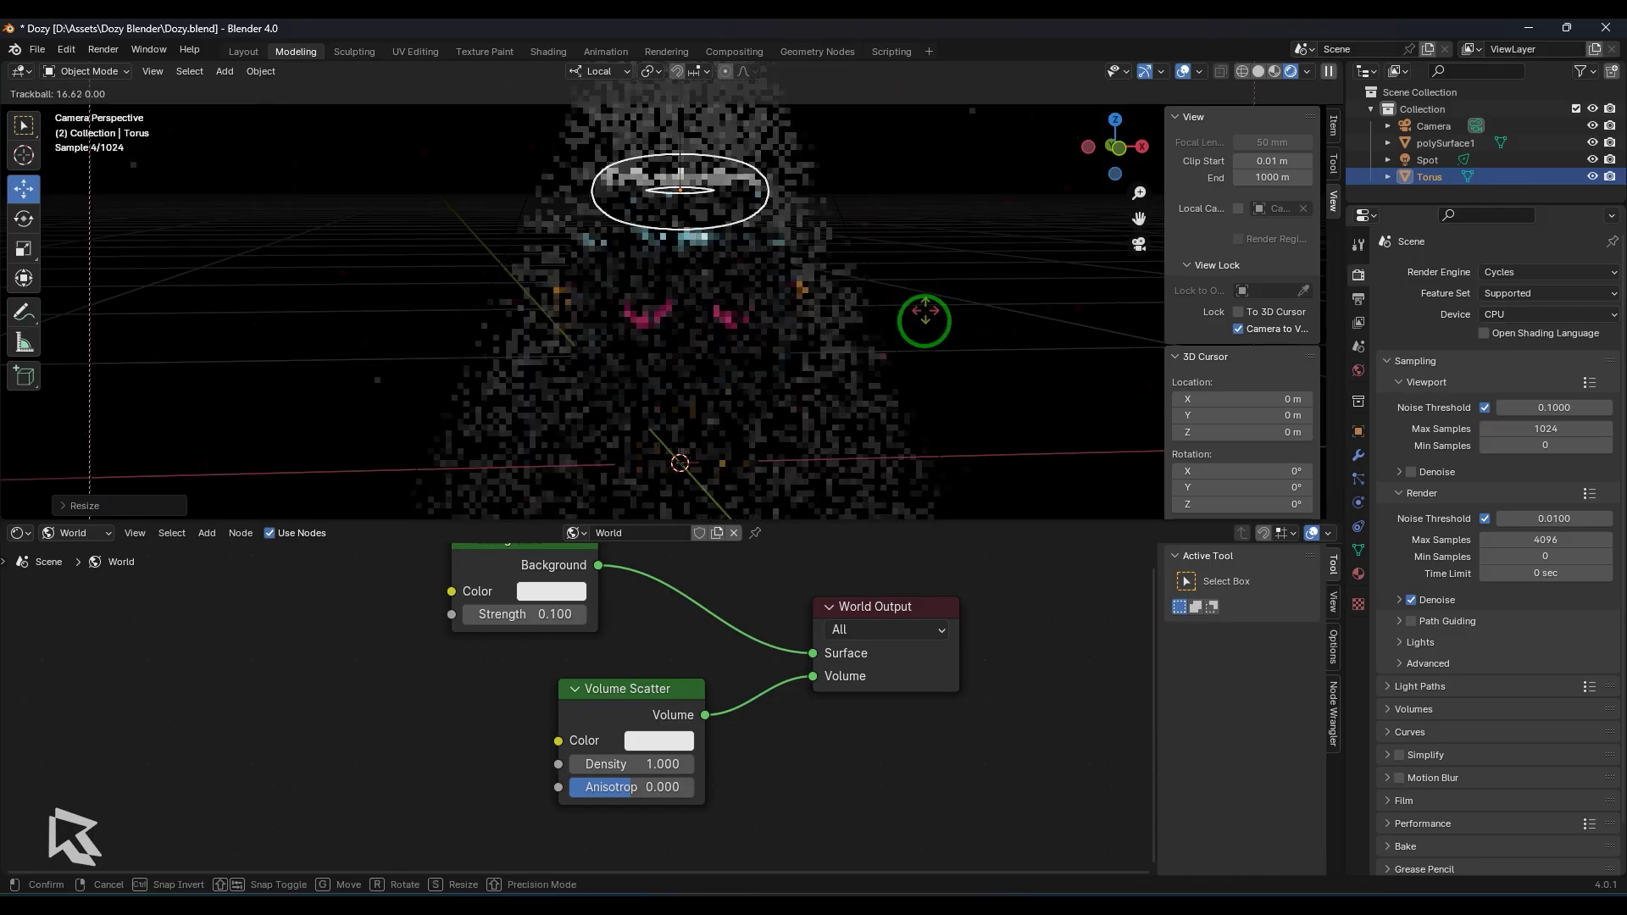
click(957, 313)
click(995, 307)
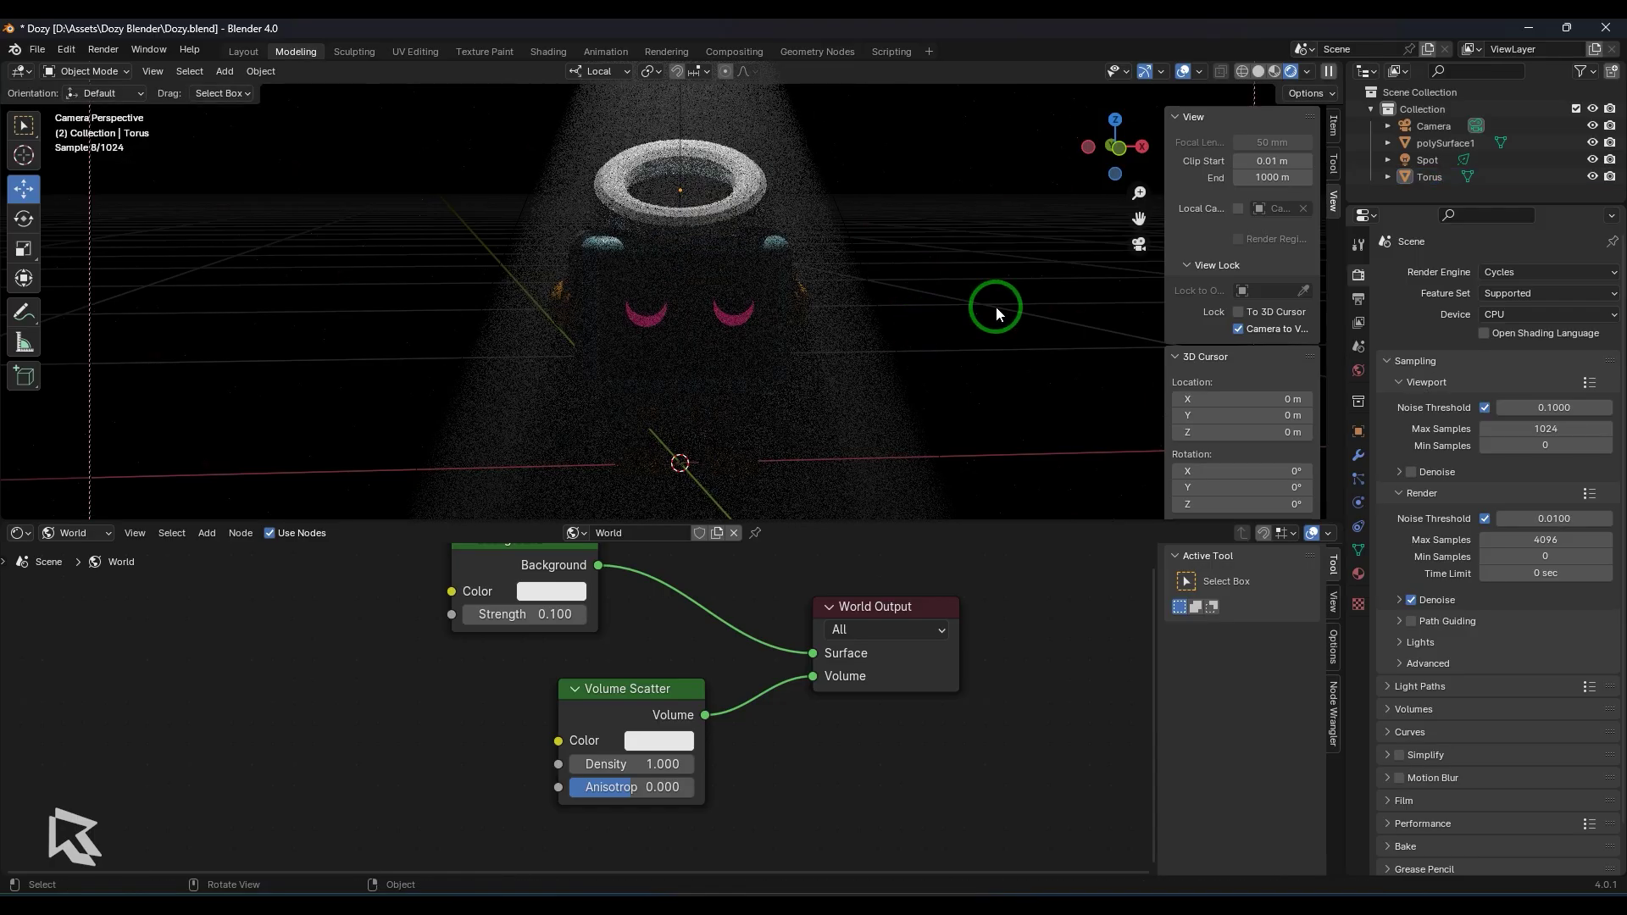
Select the torus and create a new material, Material.001, in its Material Properties
click(725, 225)
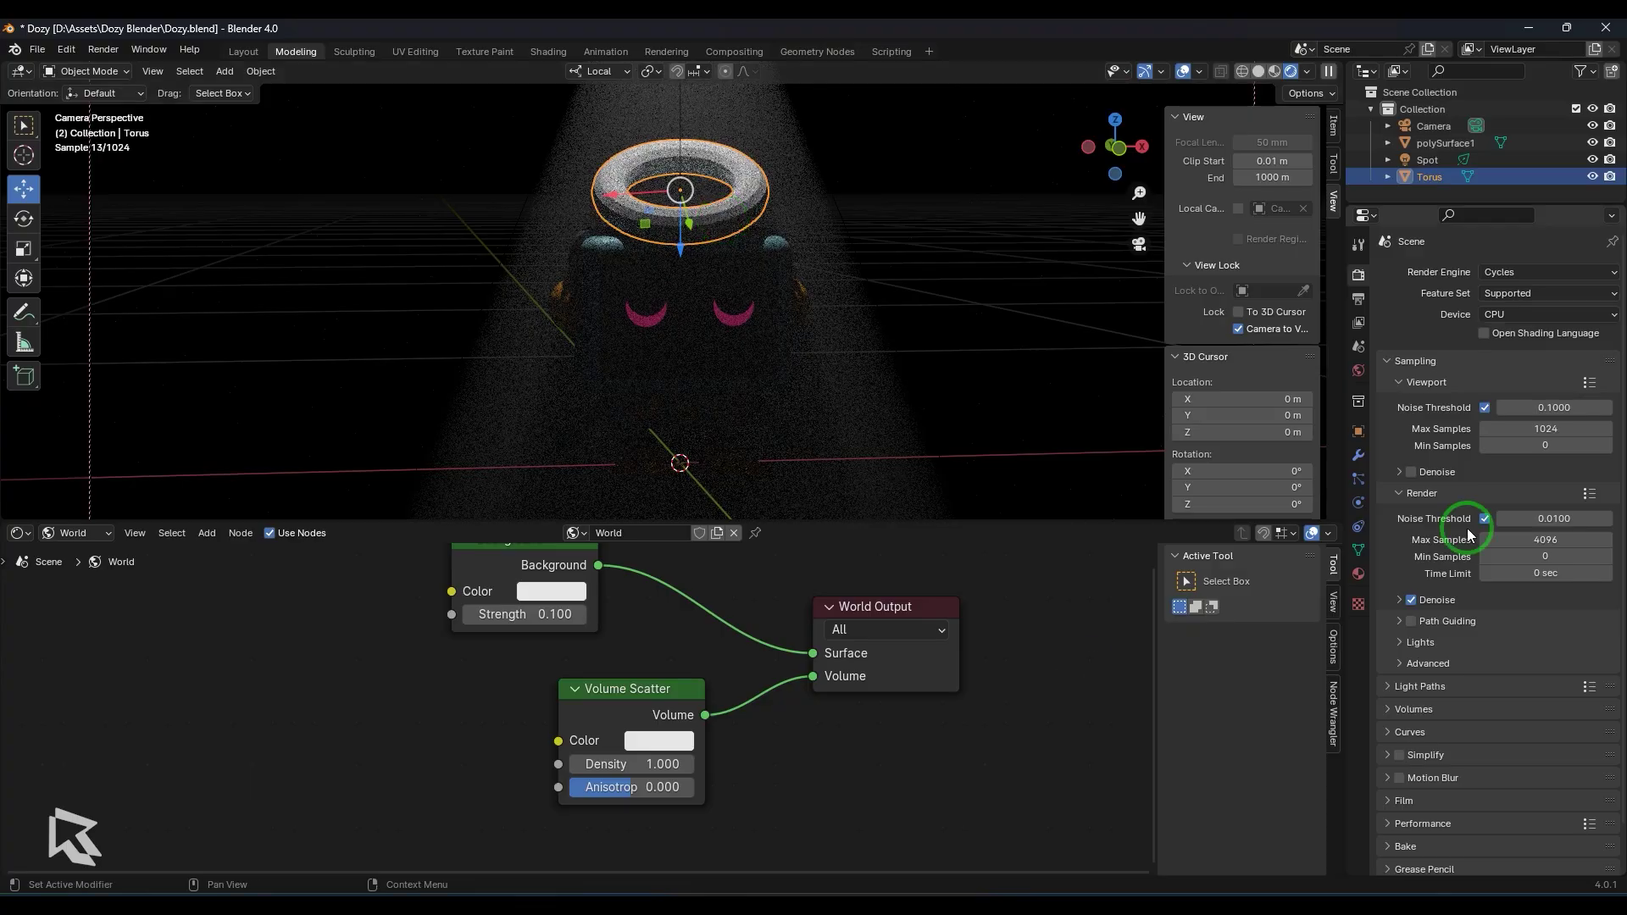
click(1359, 574)
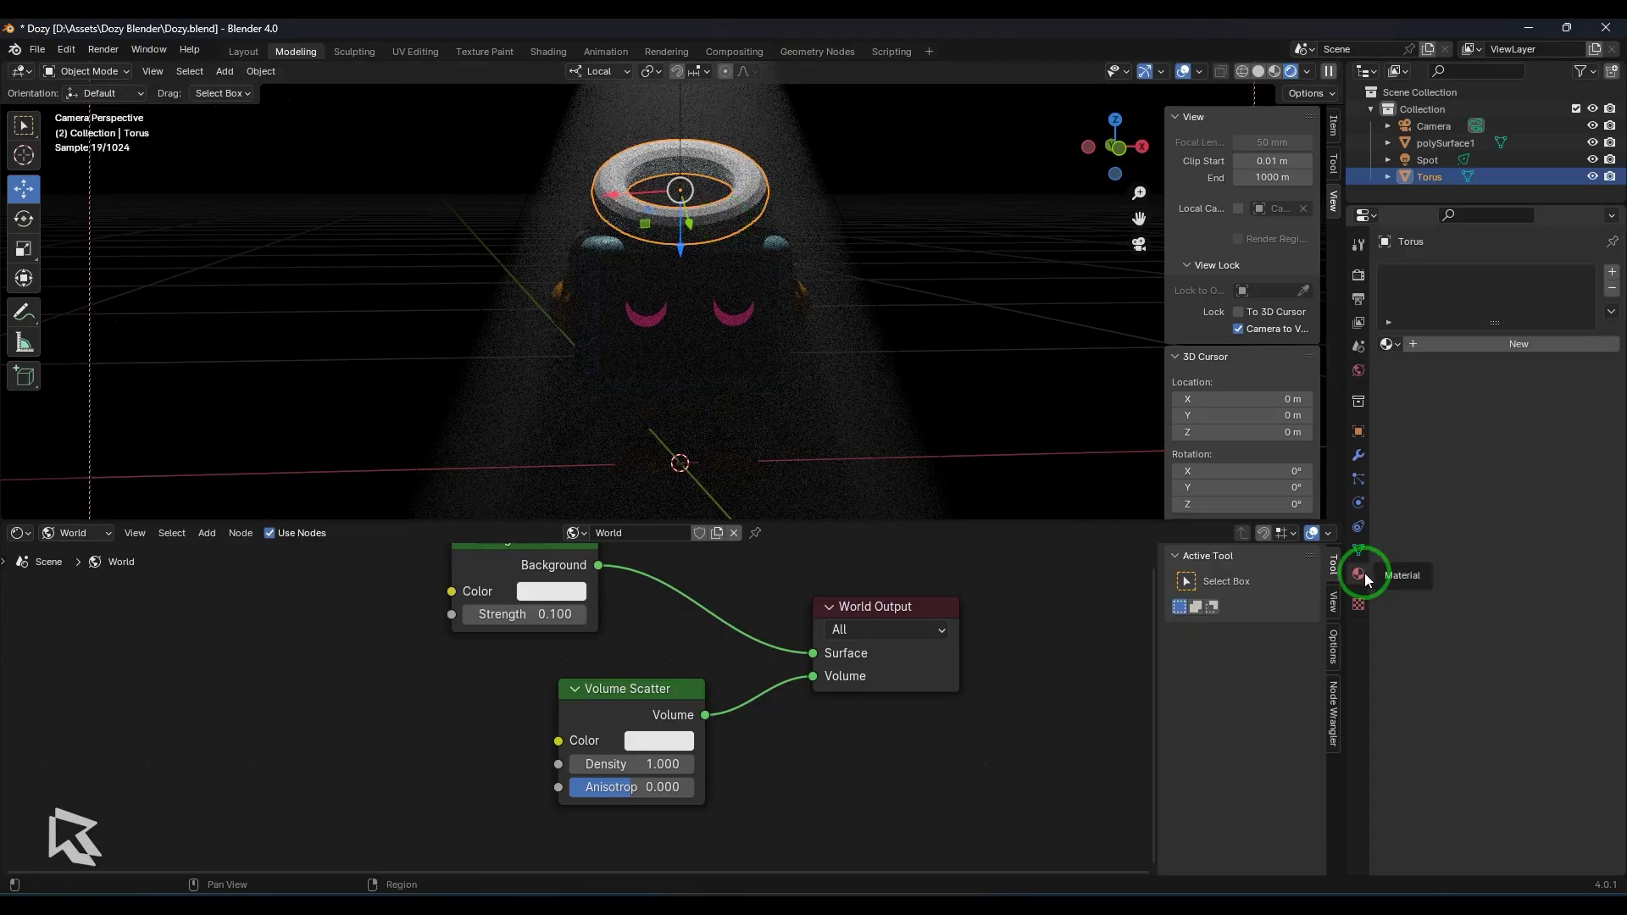
click(1522, 345)
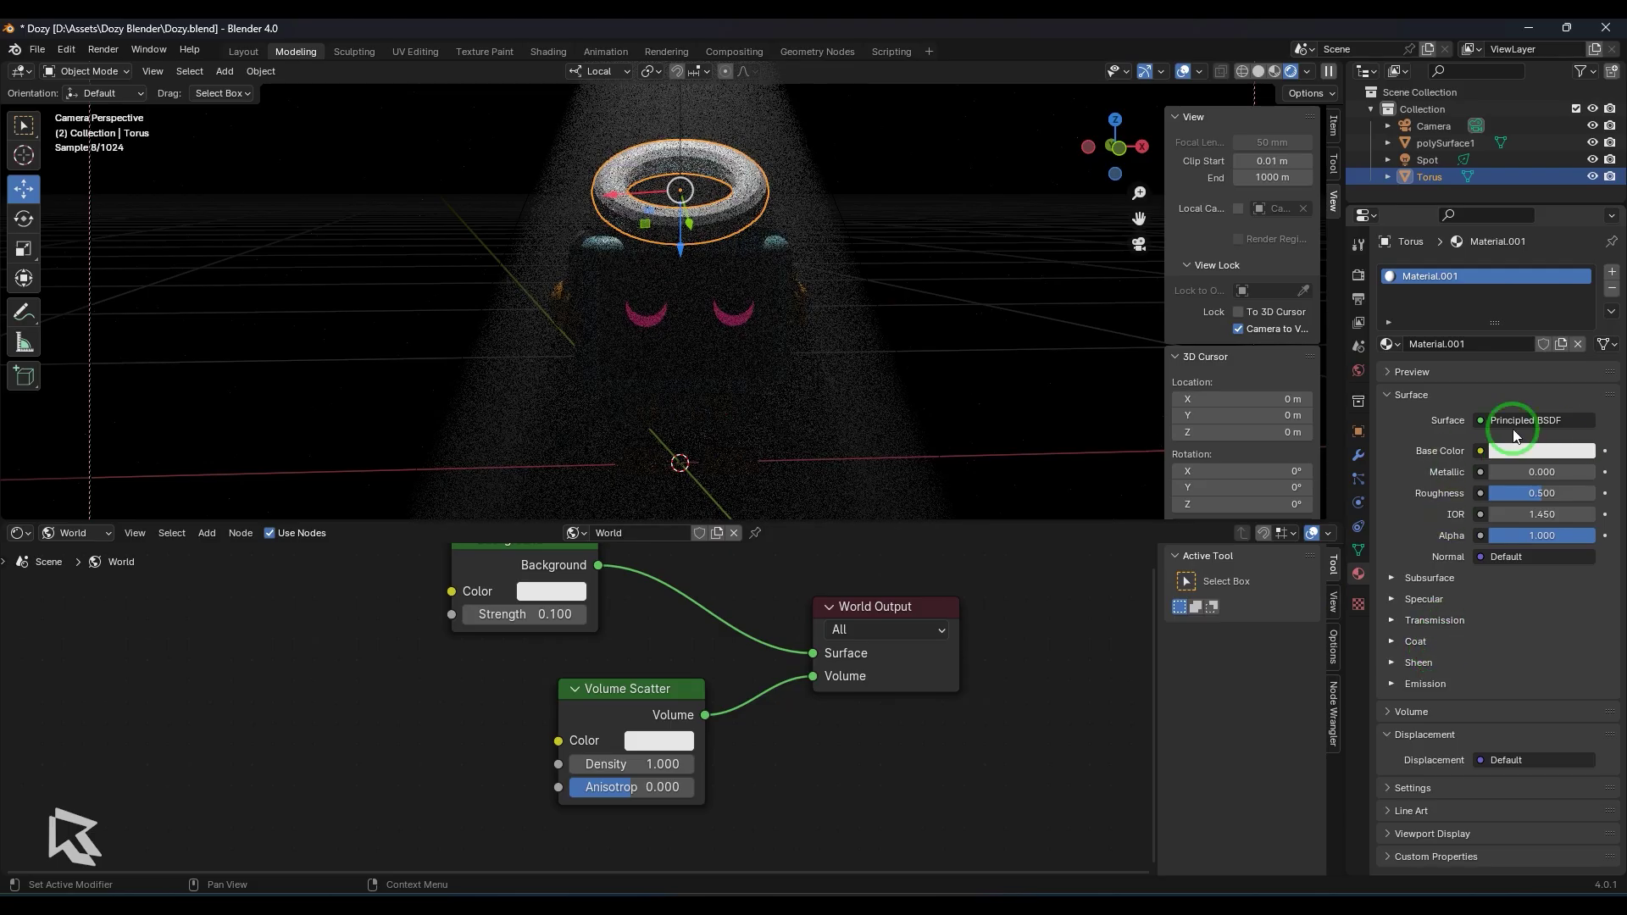
click(1390, 394)
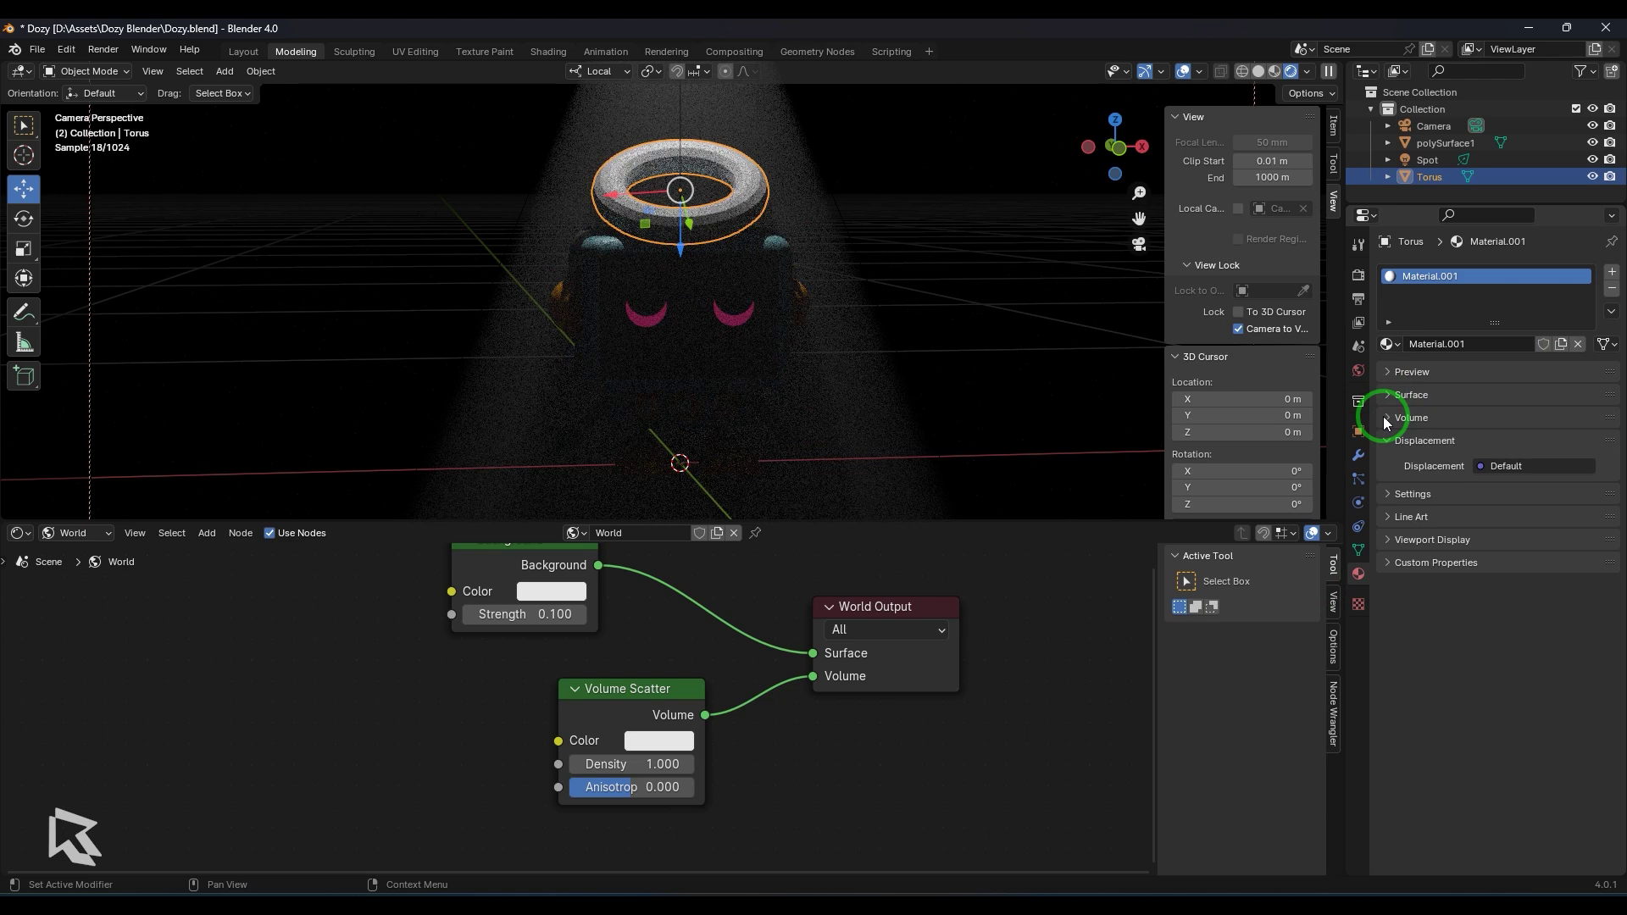
click(1392, 395)
click(1391, 396)
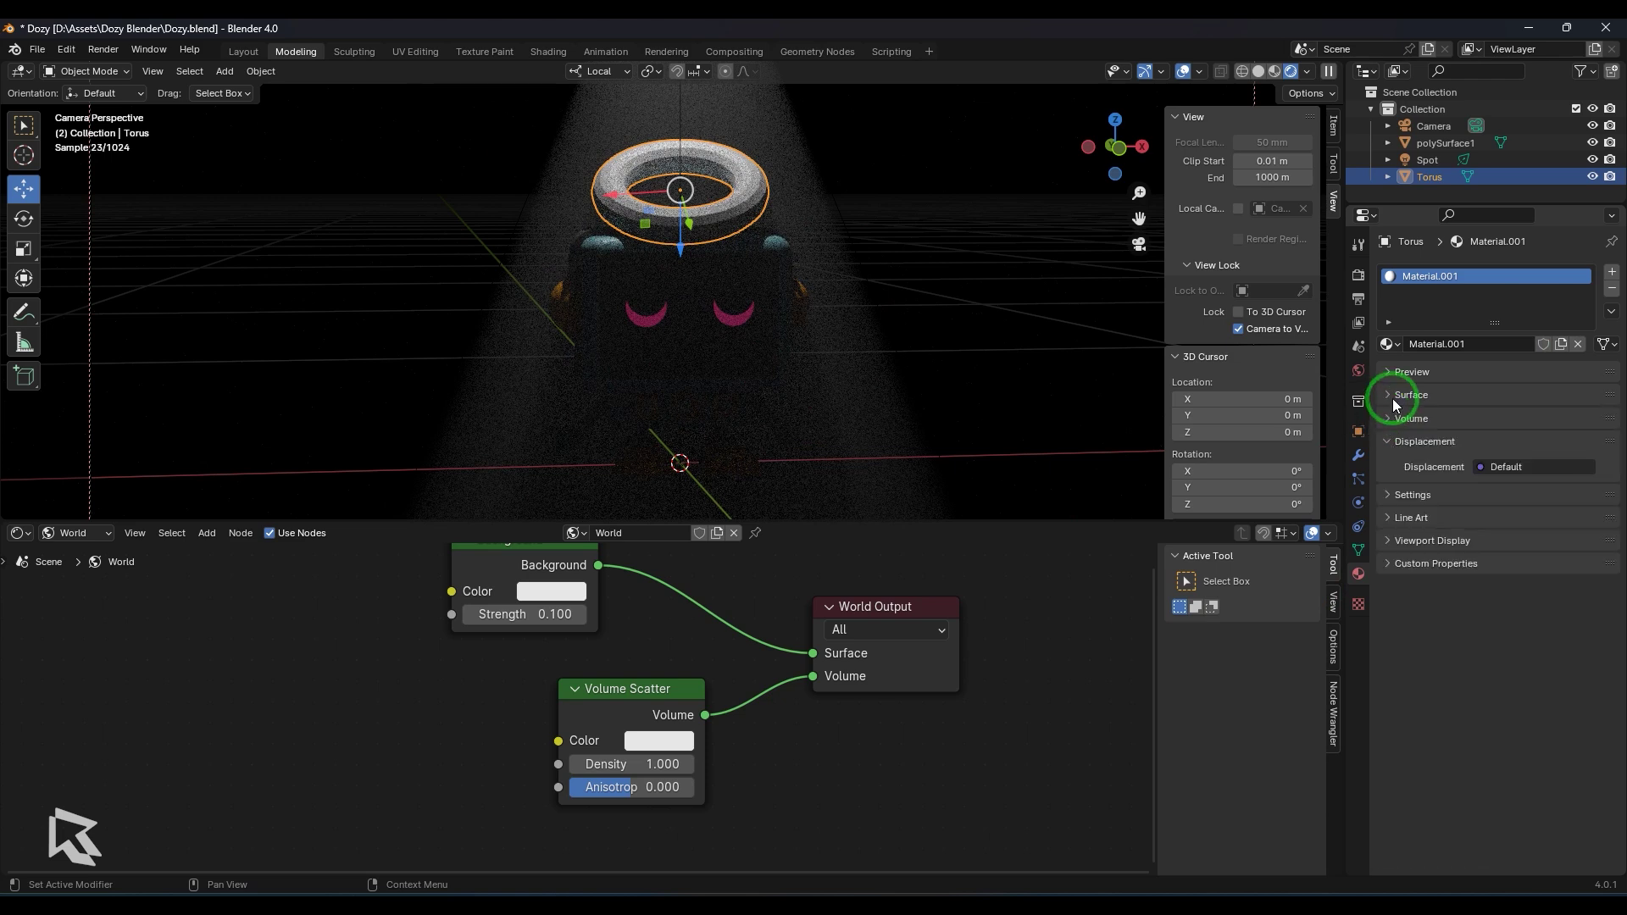
click(1395, 417)
click(1396, 420)
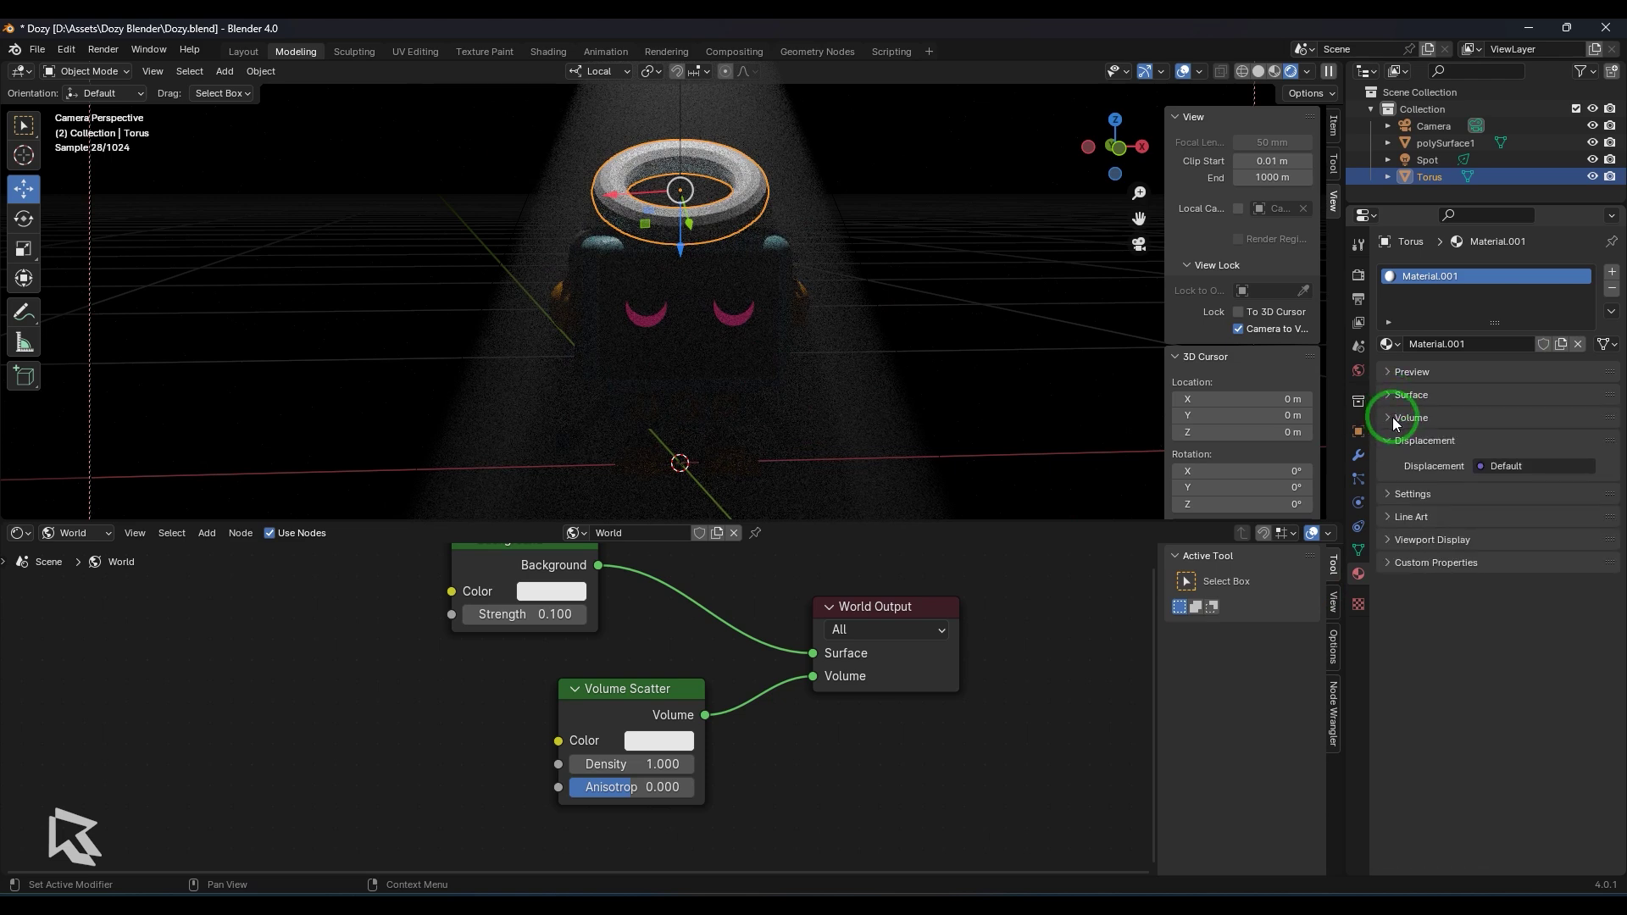
click(342, 720)
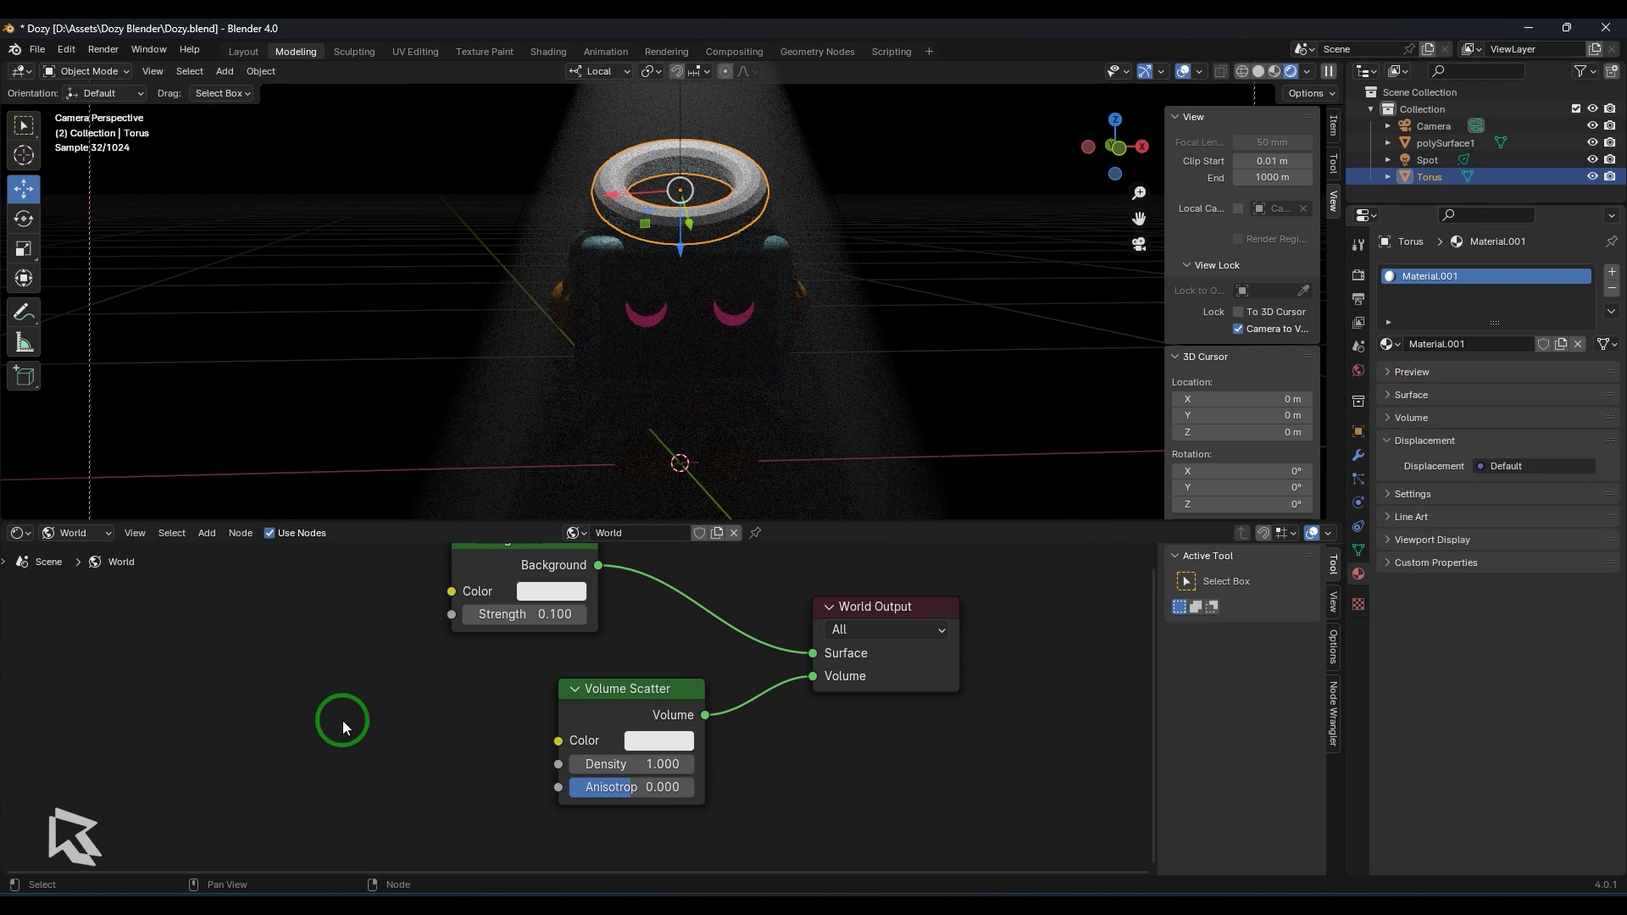
Show Material.001's Object nodes and set the Principled BSDF Base Color to vivid red
click(104, 534)
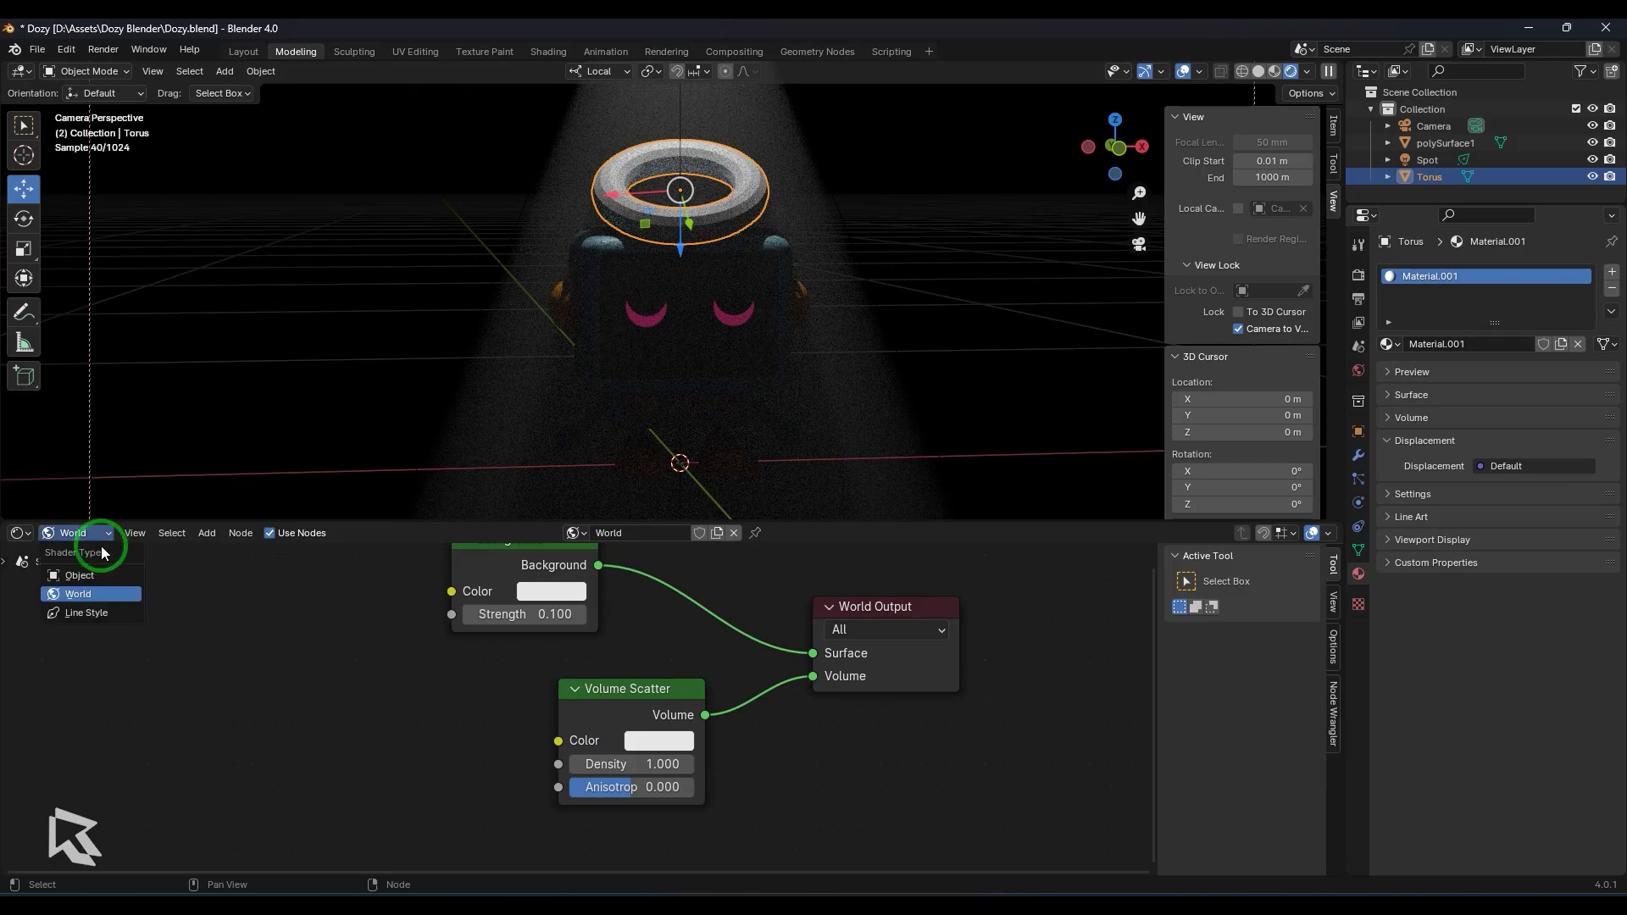
click(100, 578)
scroll(815, 775, down, 2)
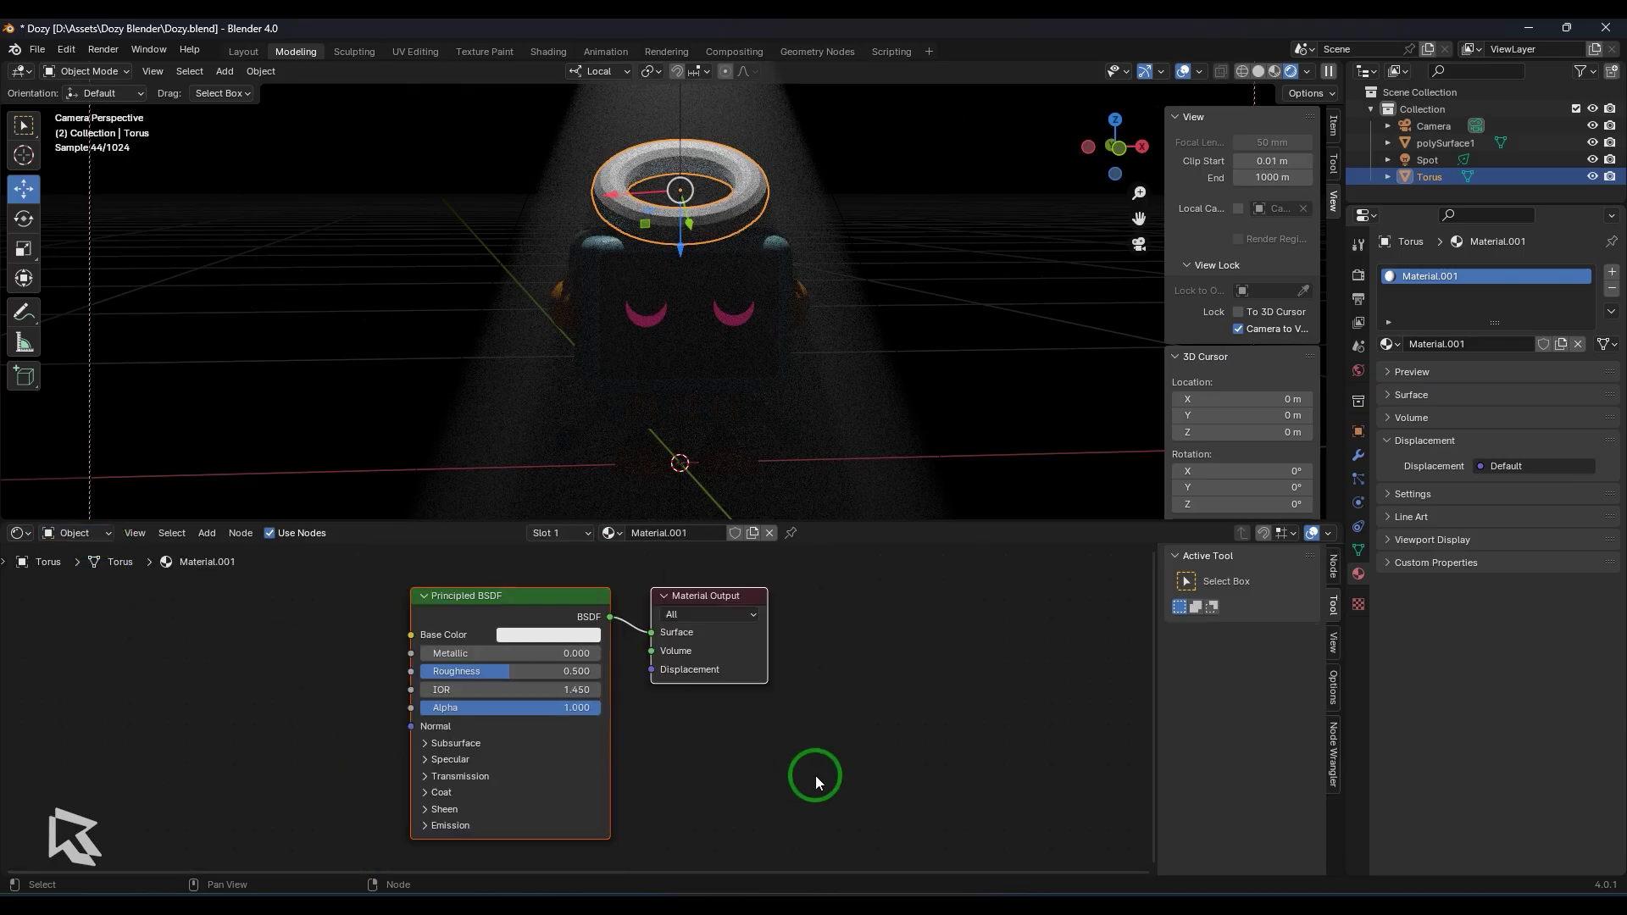
ctrl+scroll(729, 703, left, 2)
drag(643, 629, 856, 679)
right_click(862, 702)
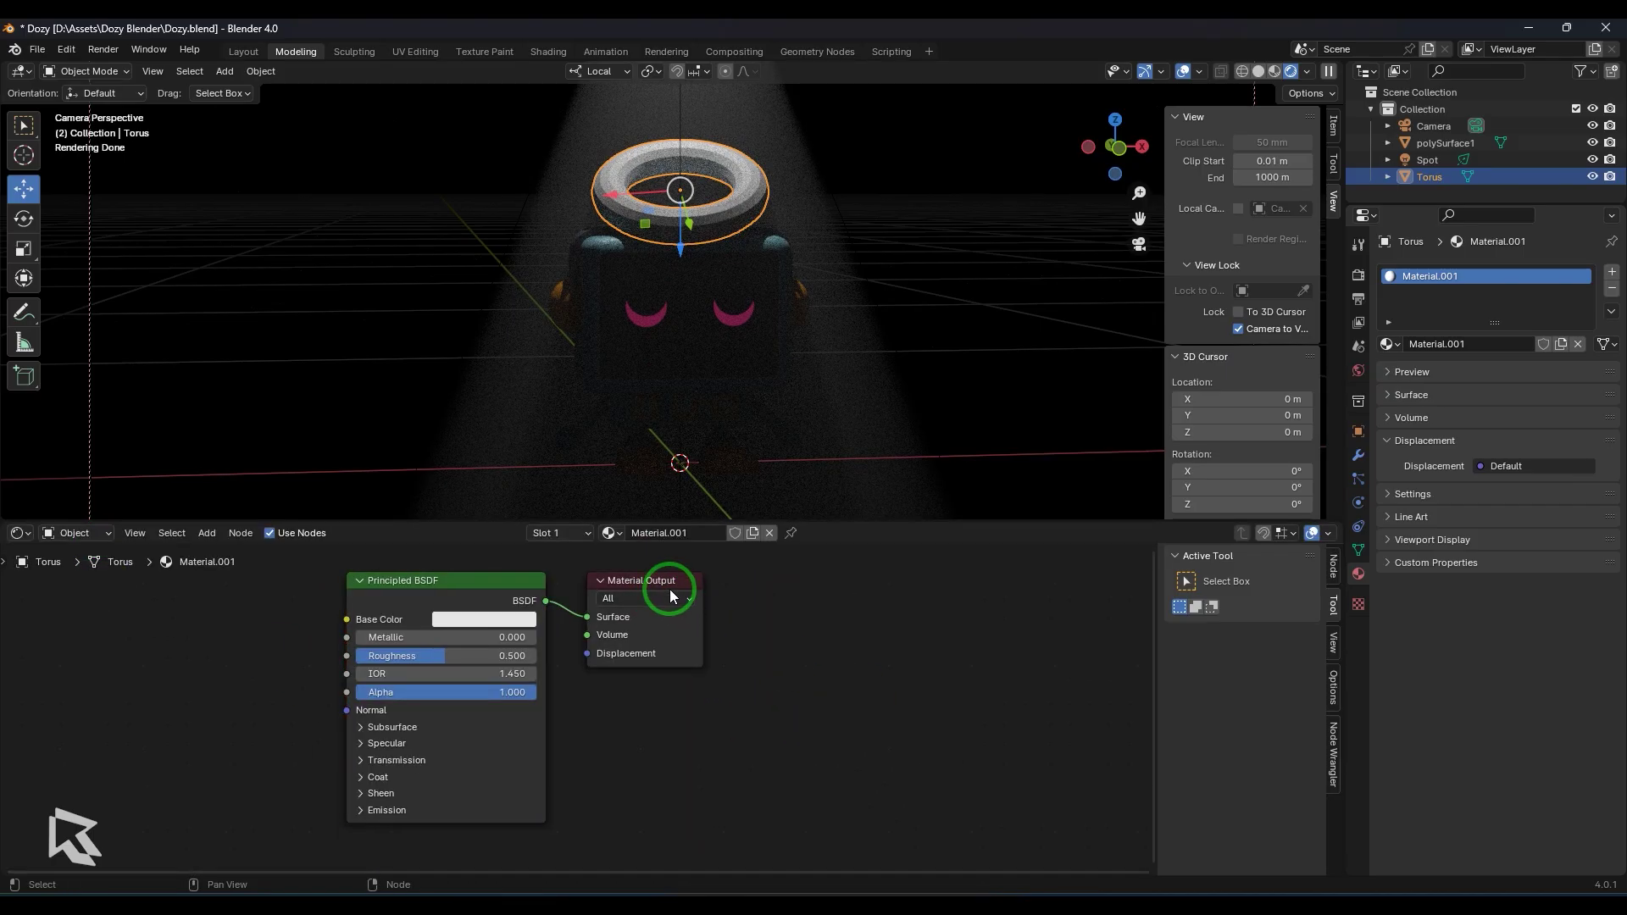
drag(672, 581, 811, 625)
click(508, 620)
click(522, 467)
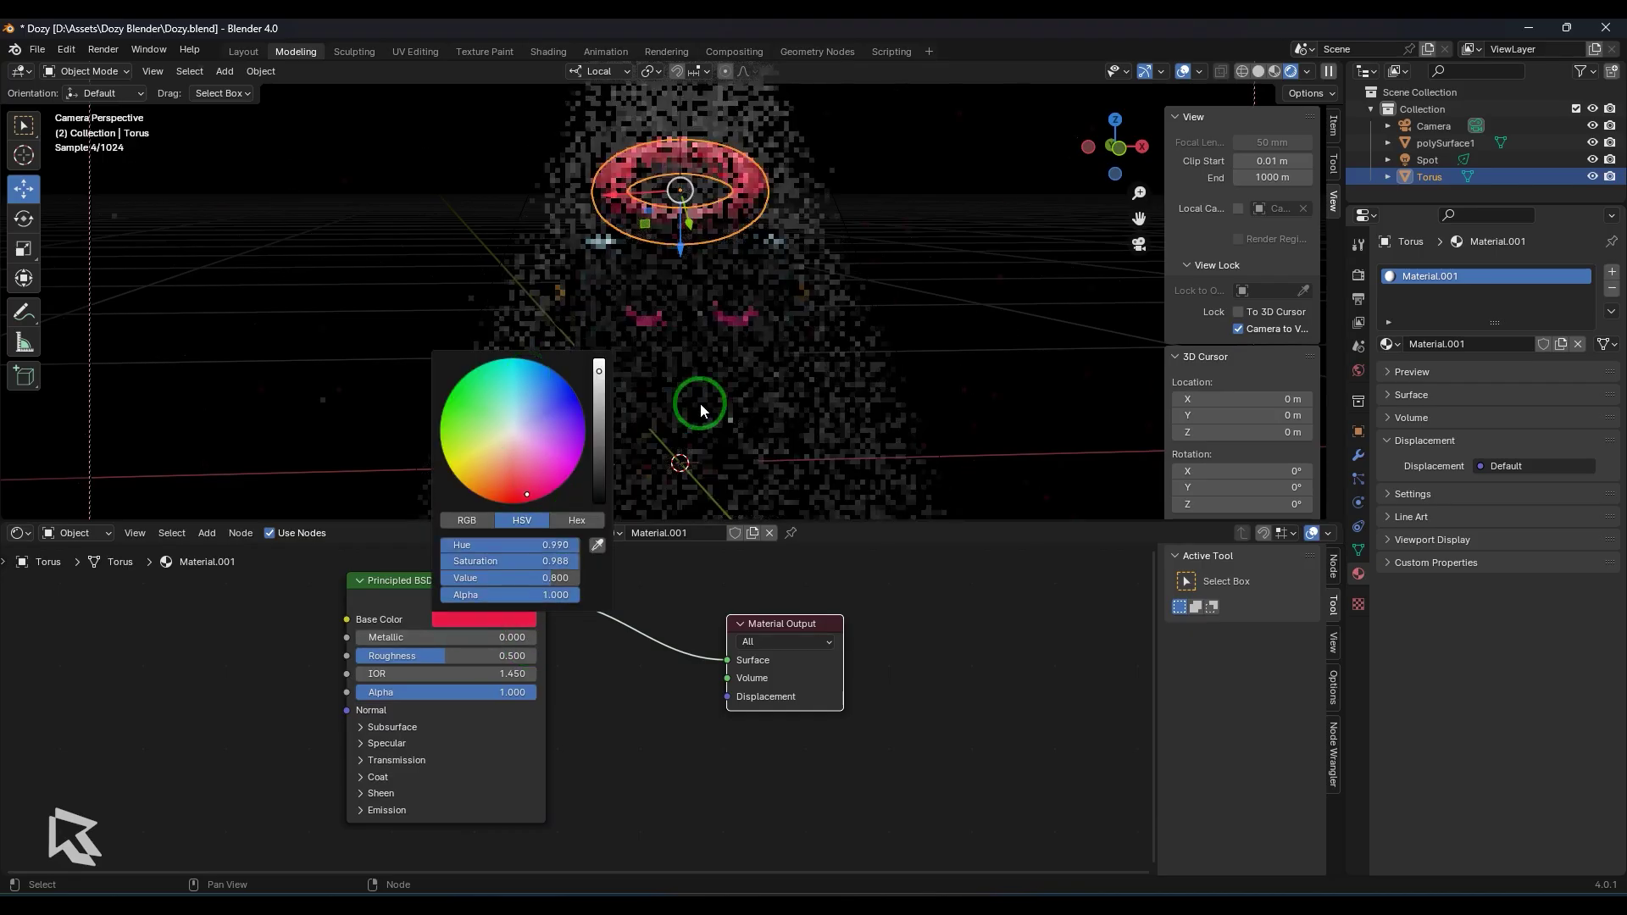
drag(776, 660, 895, 670)
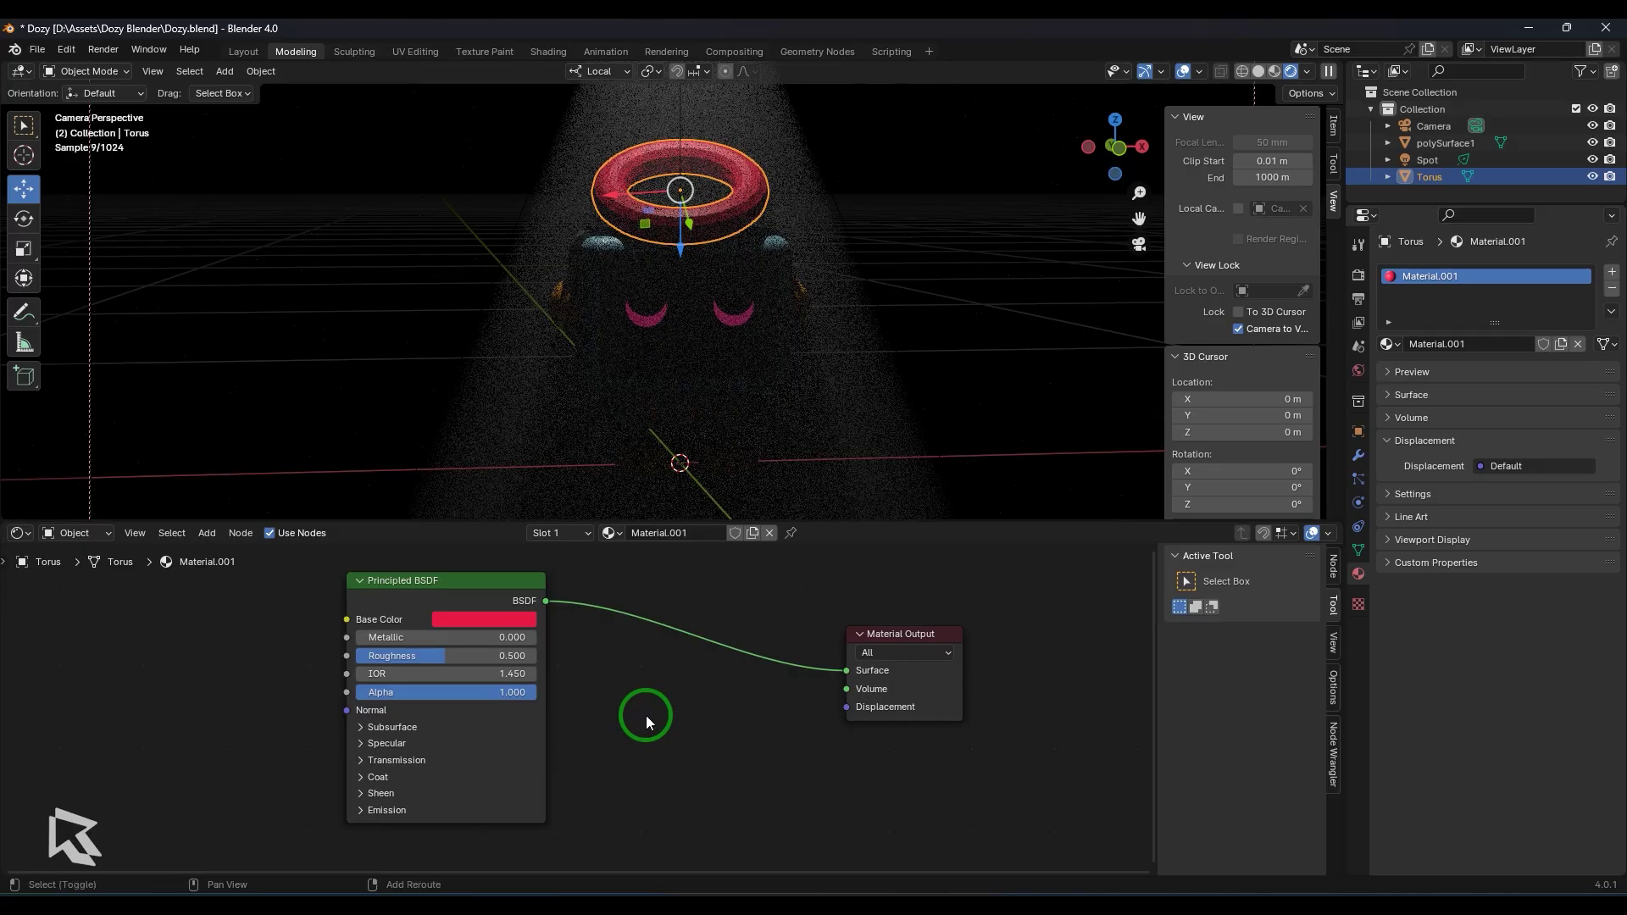
Add a Volume Scatter node and connect it to the Material Output's Volume input
key(shift+a)
mouse_move(646, 719)
mouse_move(649, 775)
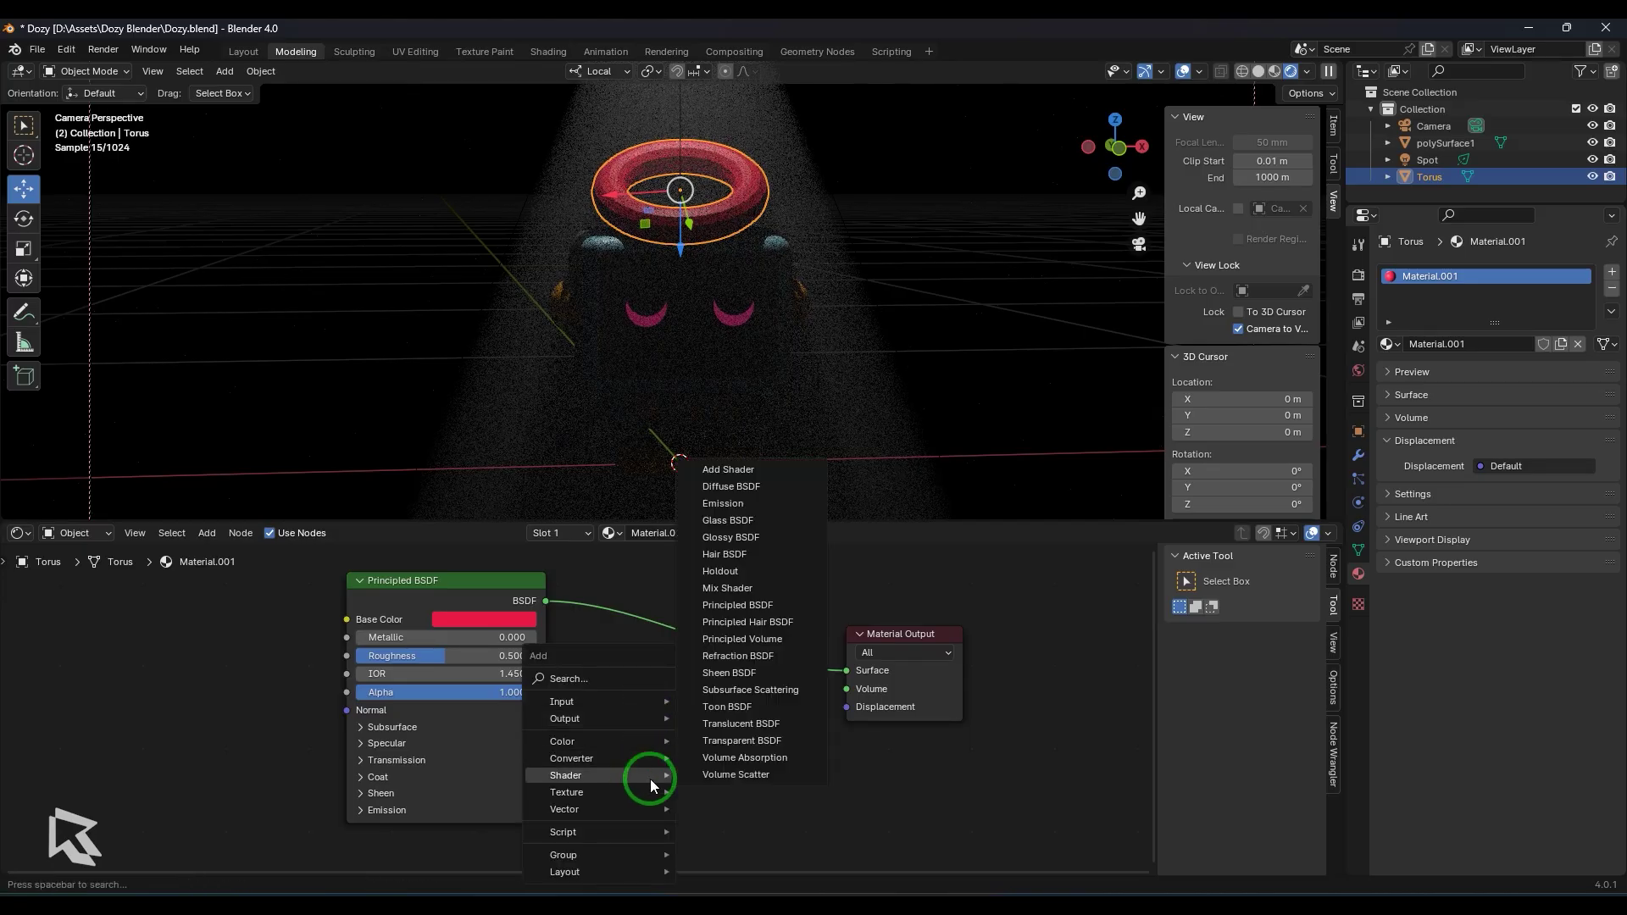
click(741, 774)
click(607, 719)
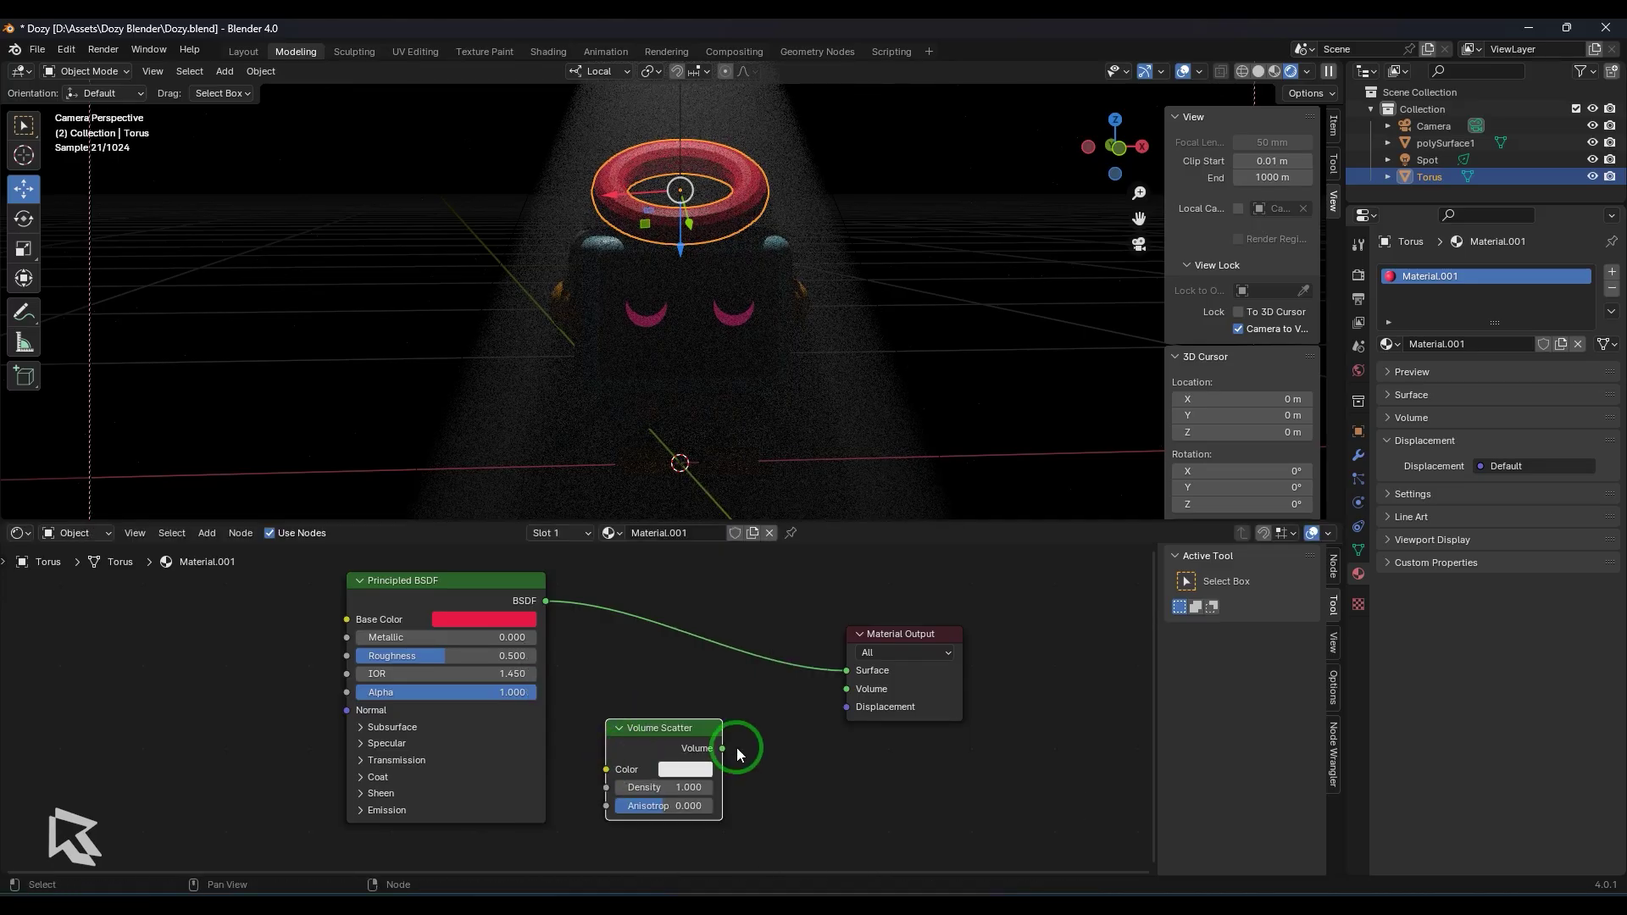
drag(727, 748, 475, 574)
Delete the Principled BSDF node and set the Volume Scatter Density to 3
click(466, 581)
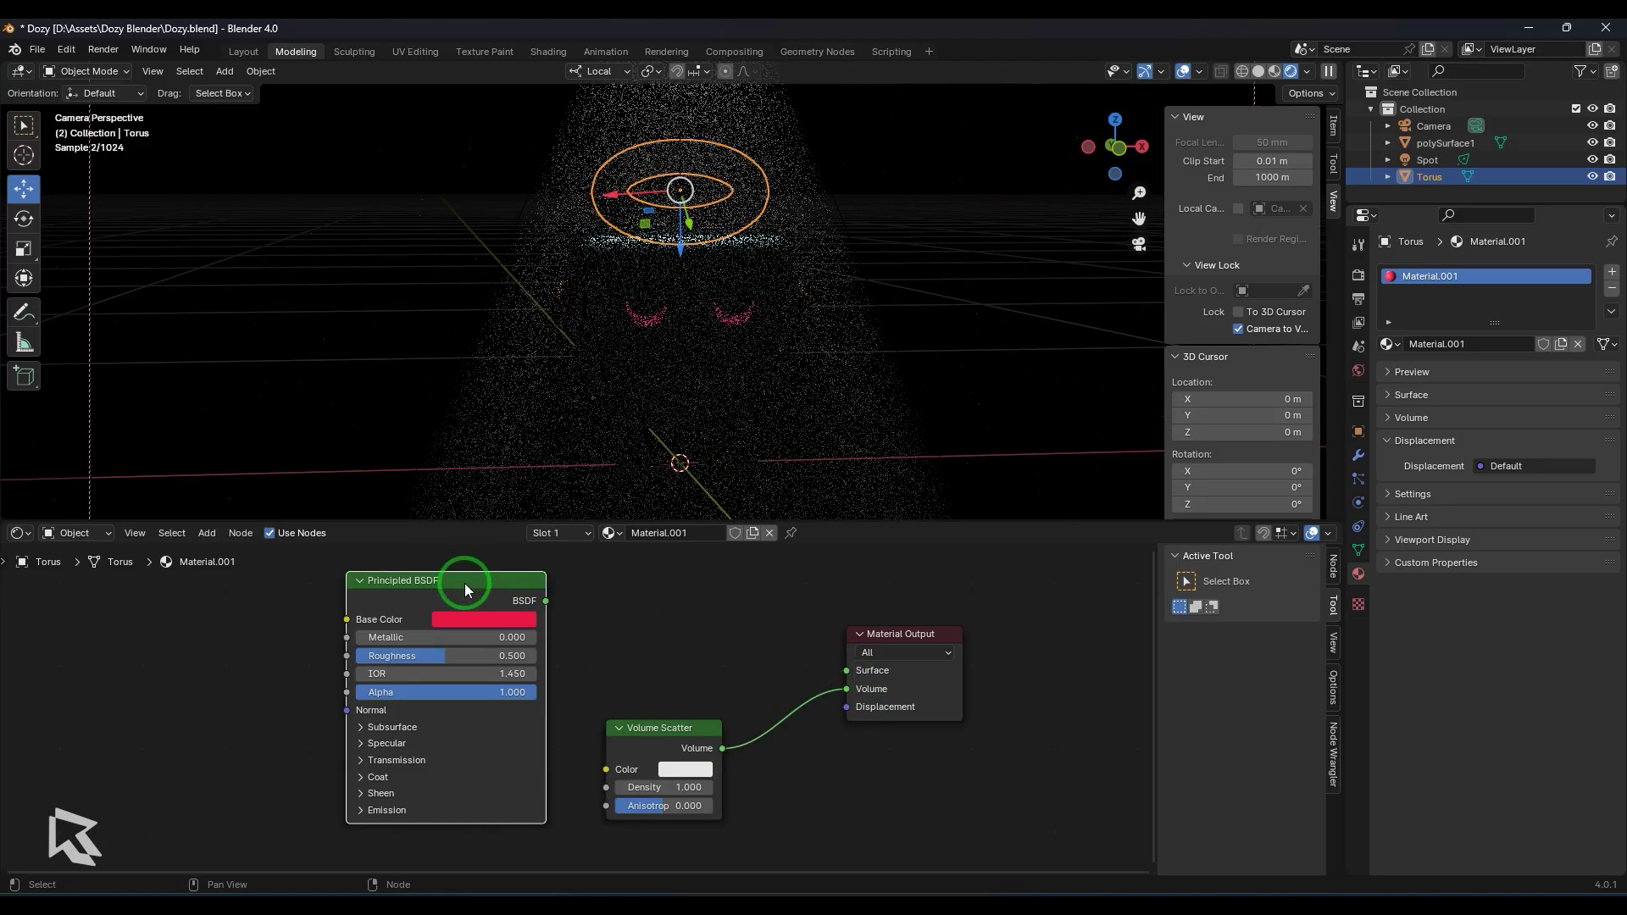
key(x)
double_click(640, 787)
text(3)
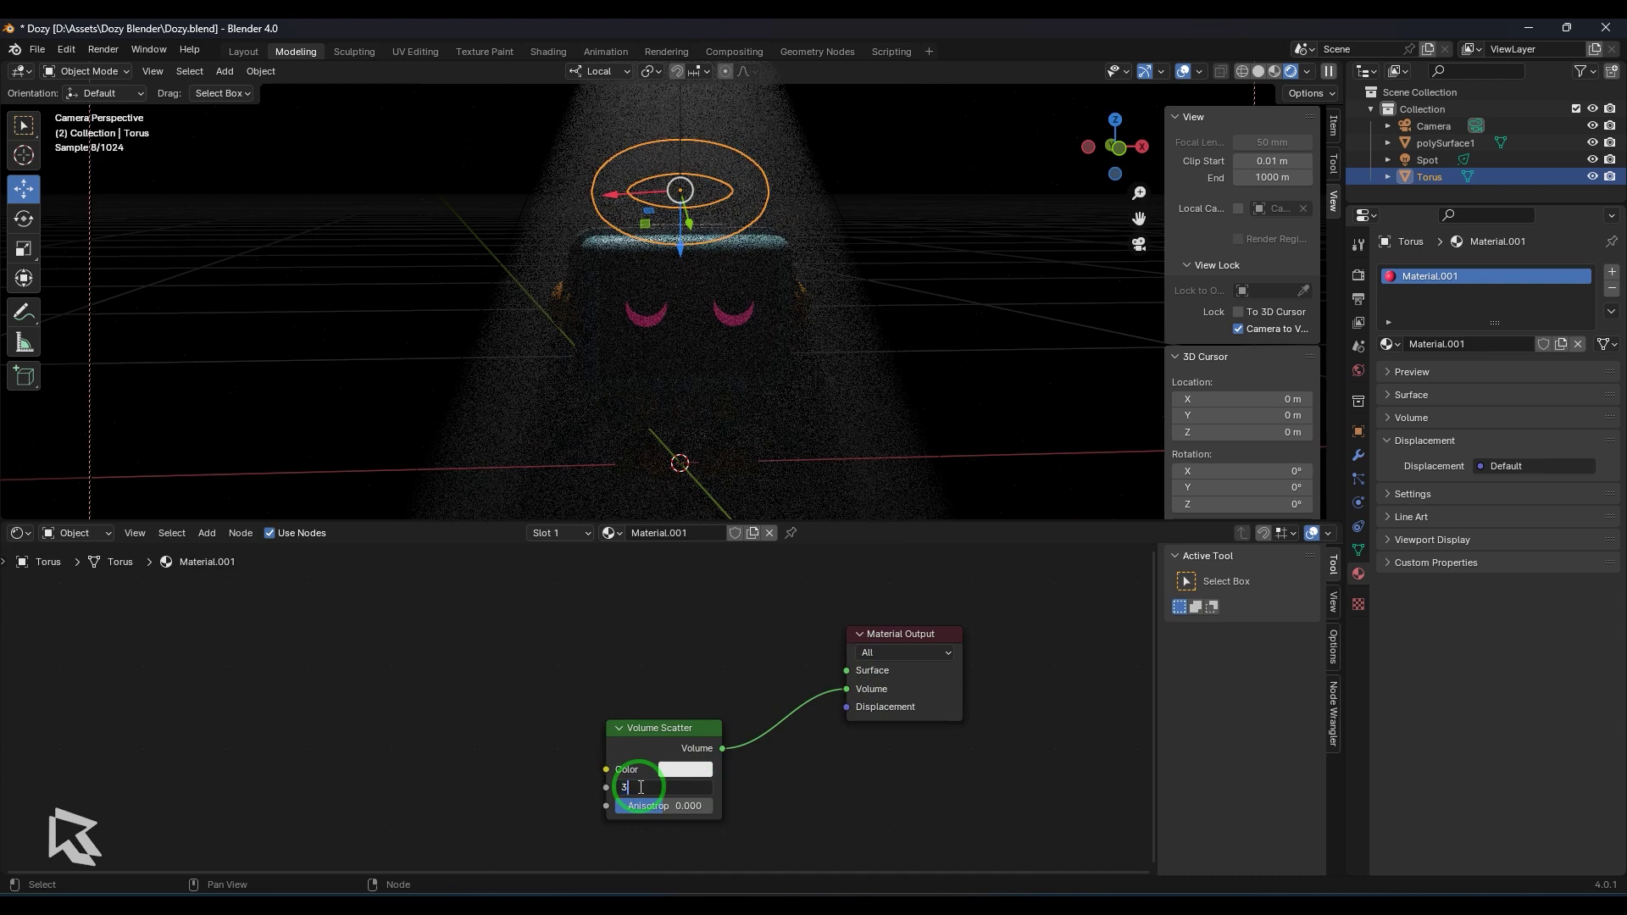
key(Return)
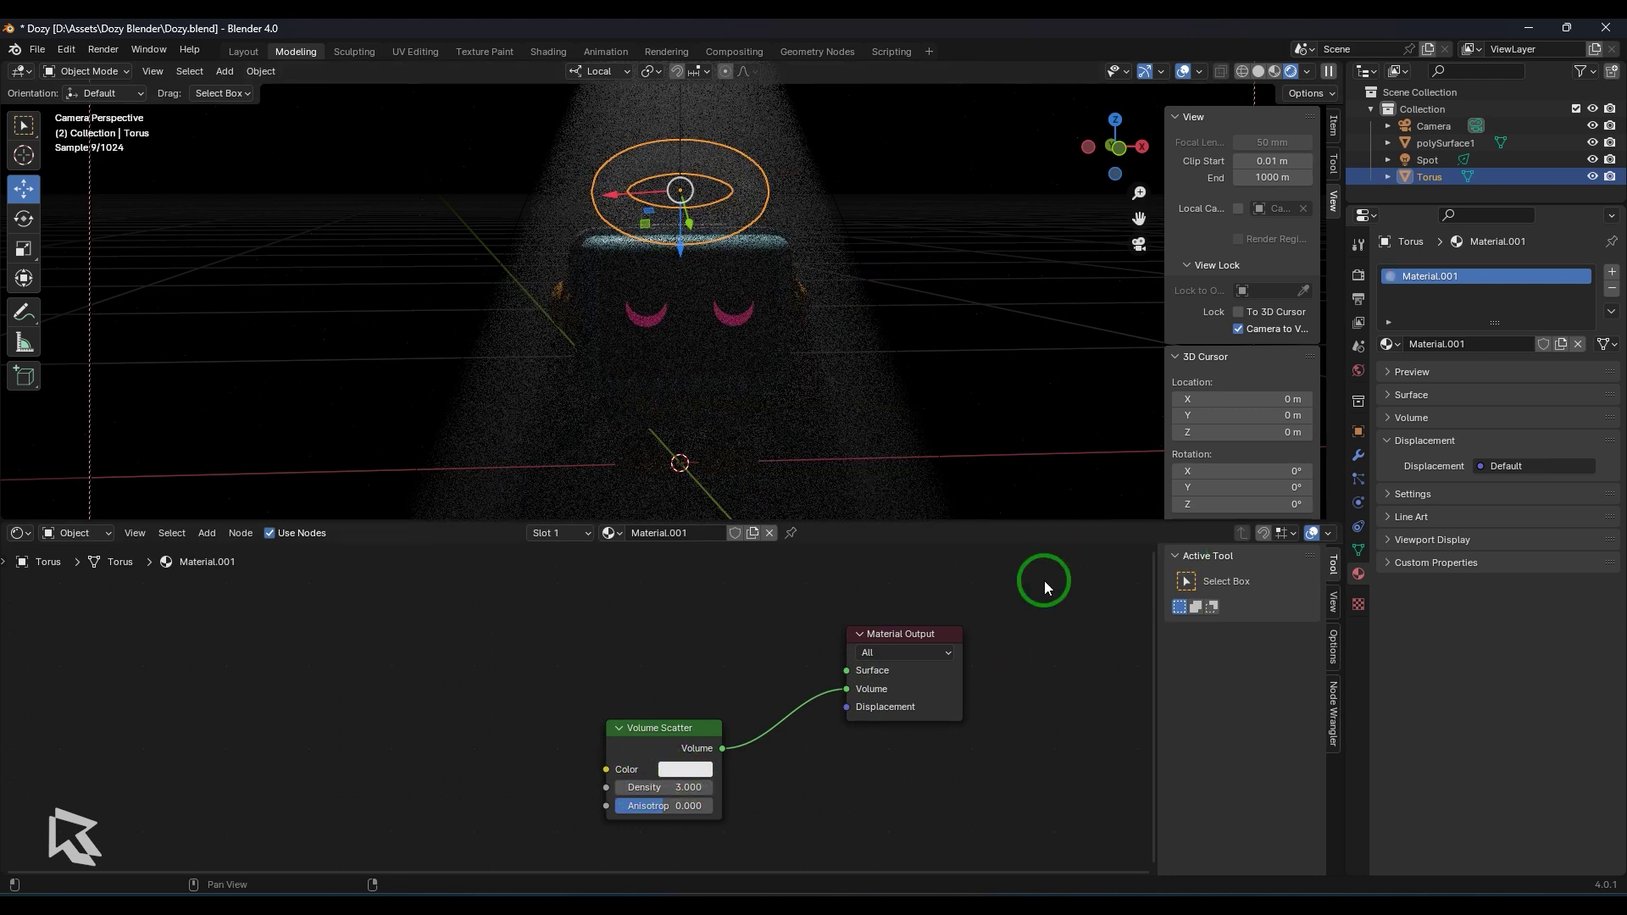
click(1407, 417)
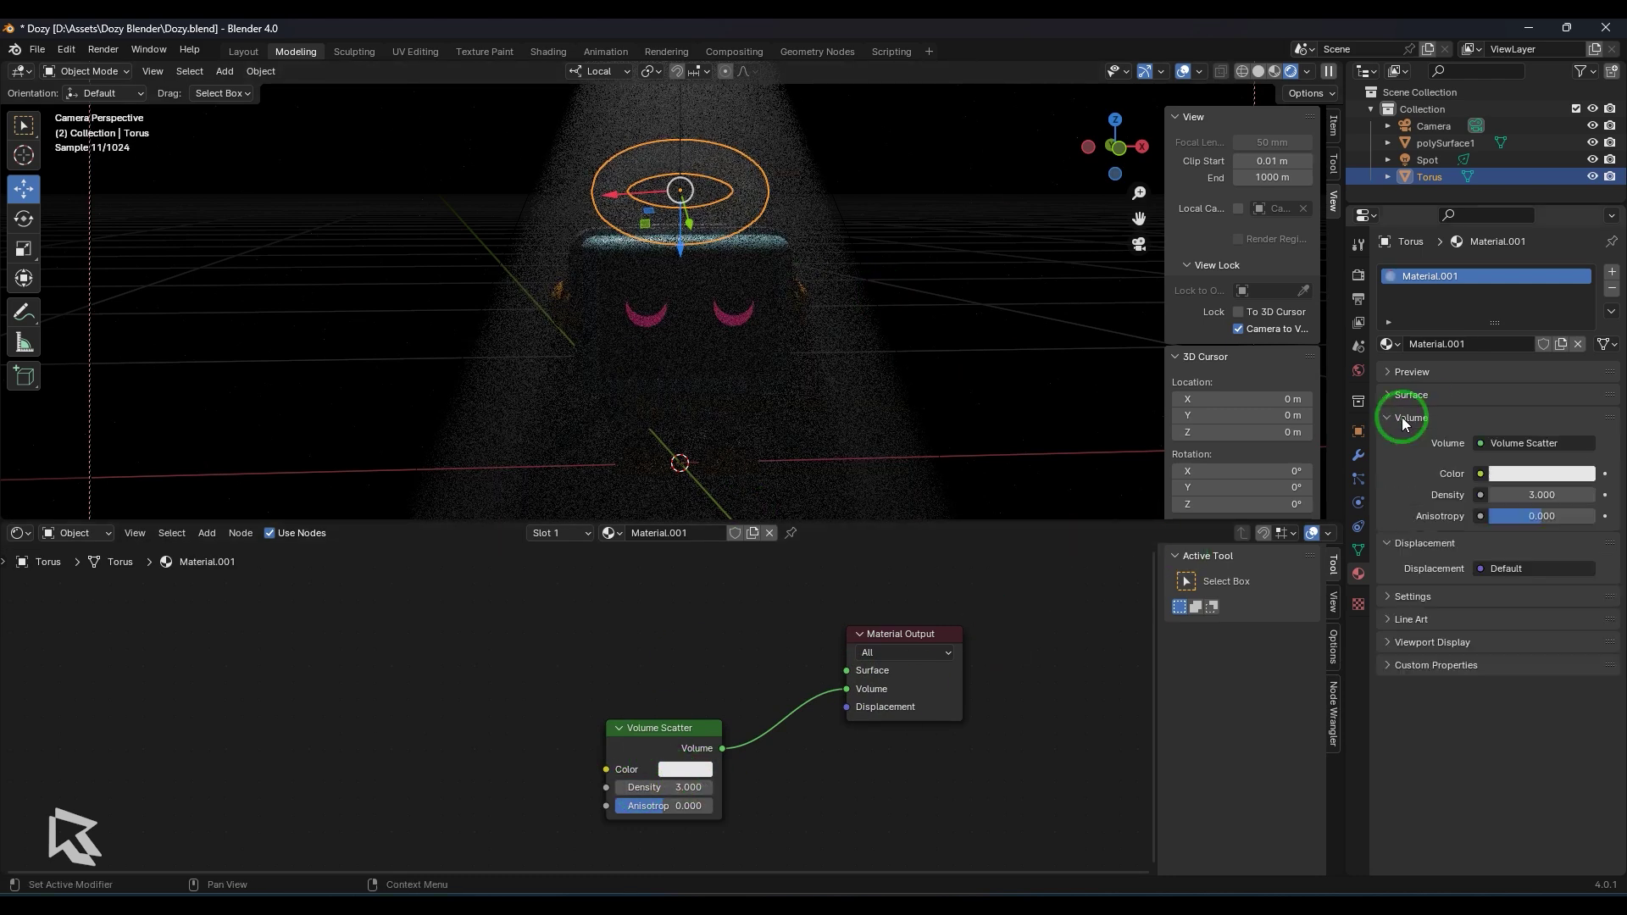
Set the torus volume's Anisotropy to 0.063, Density to 10 and Color to red
drag(1525, 515, 293, 508)
double_click(1529, 495)
text(10)
key(Return)
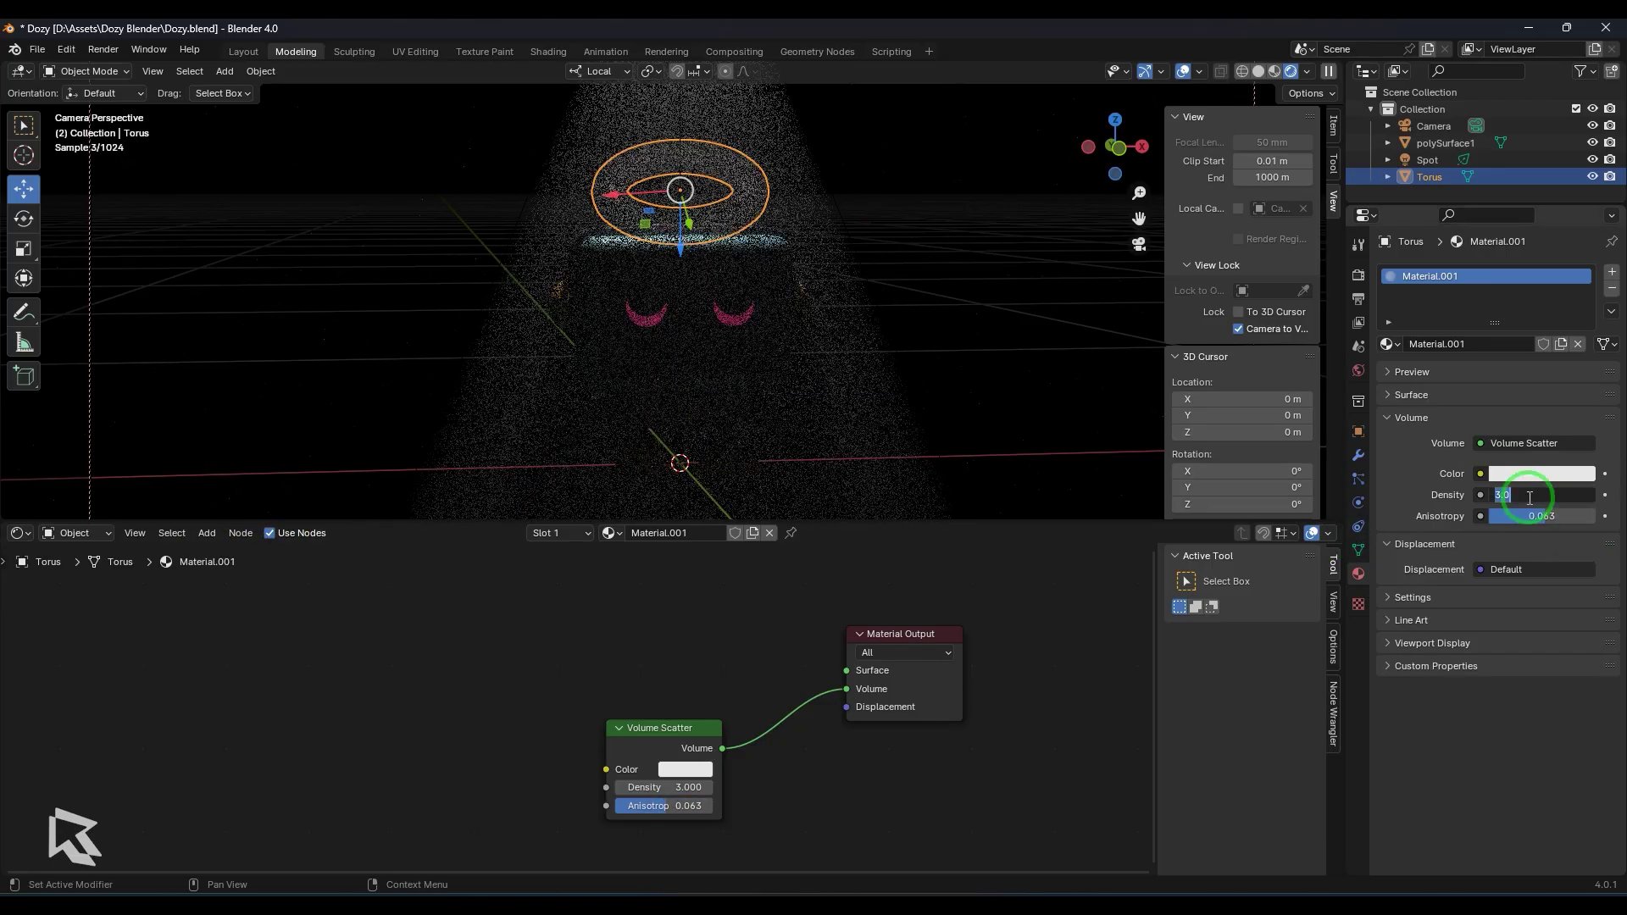
click(691, 169)
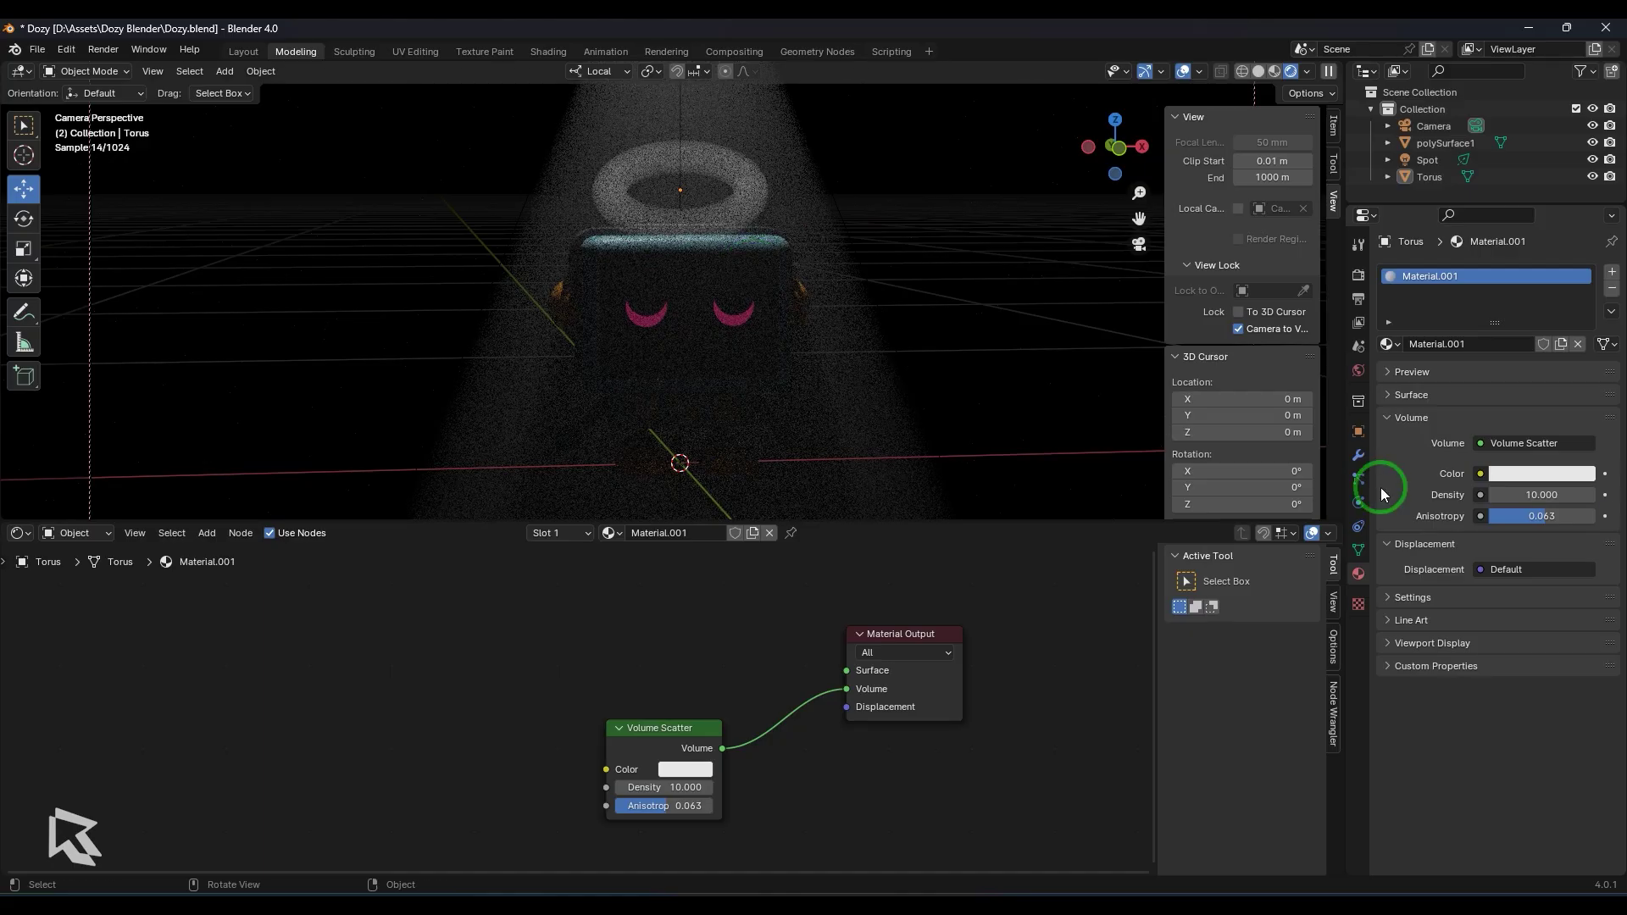
click(1551, 473)
click(1487, 333)
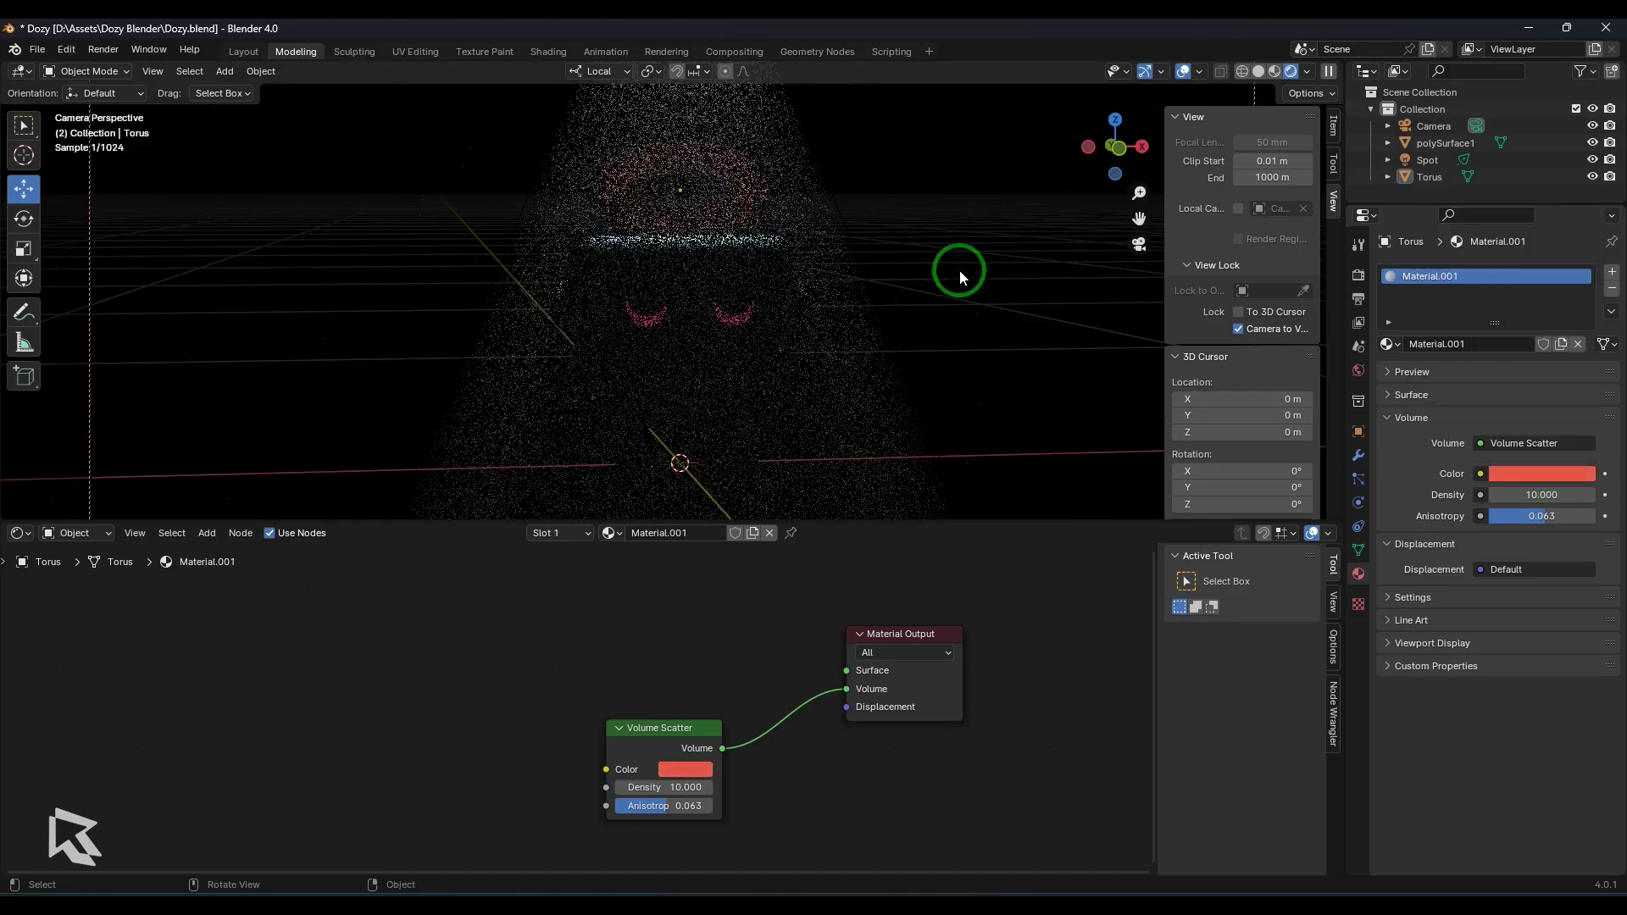